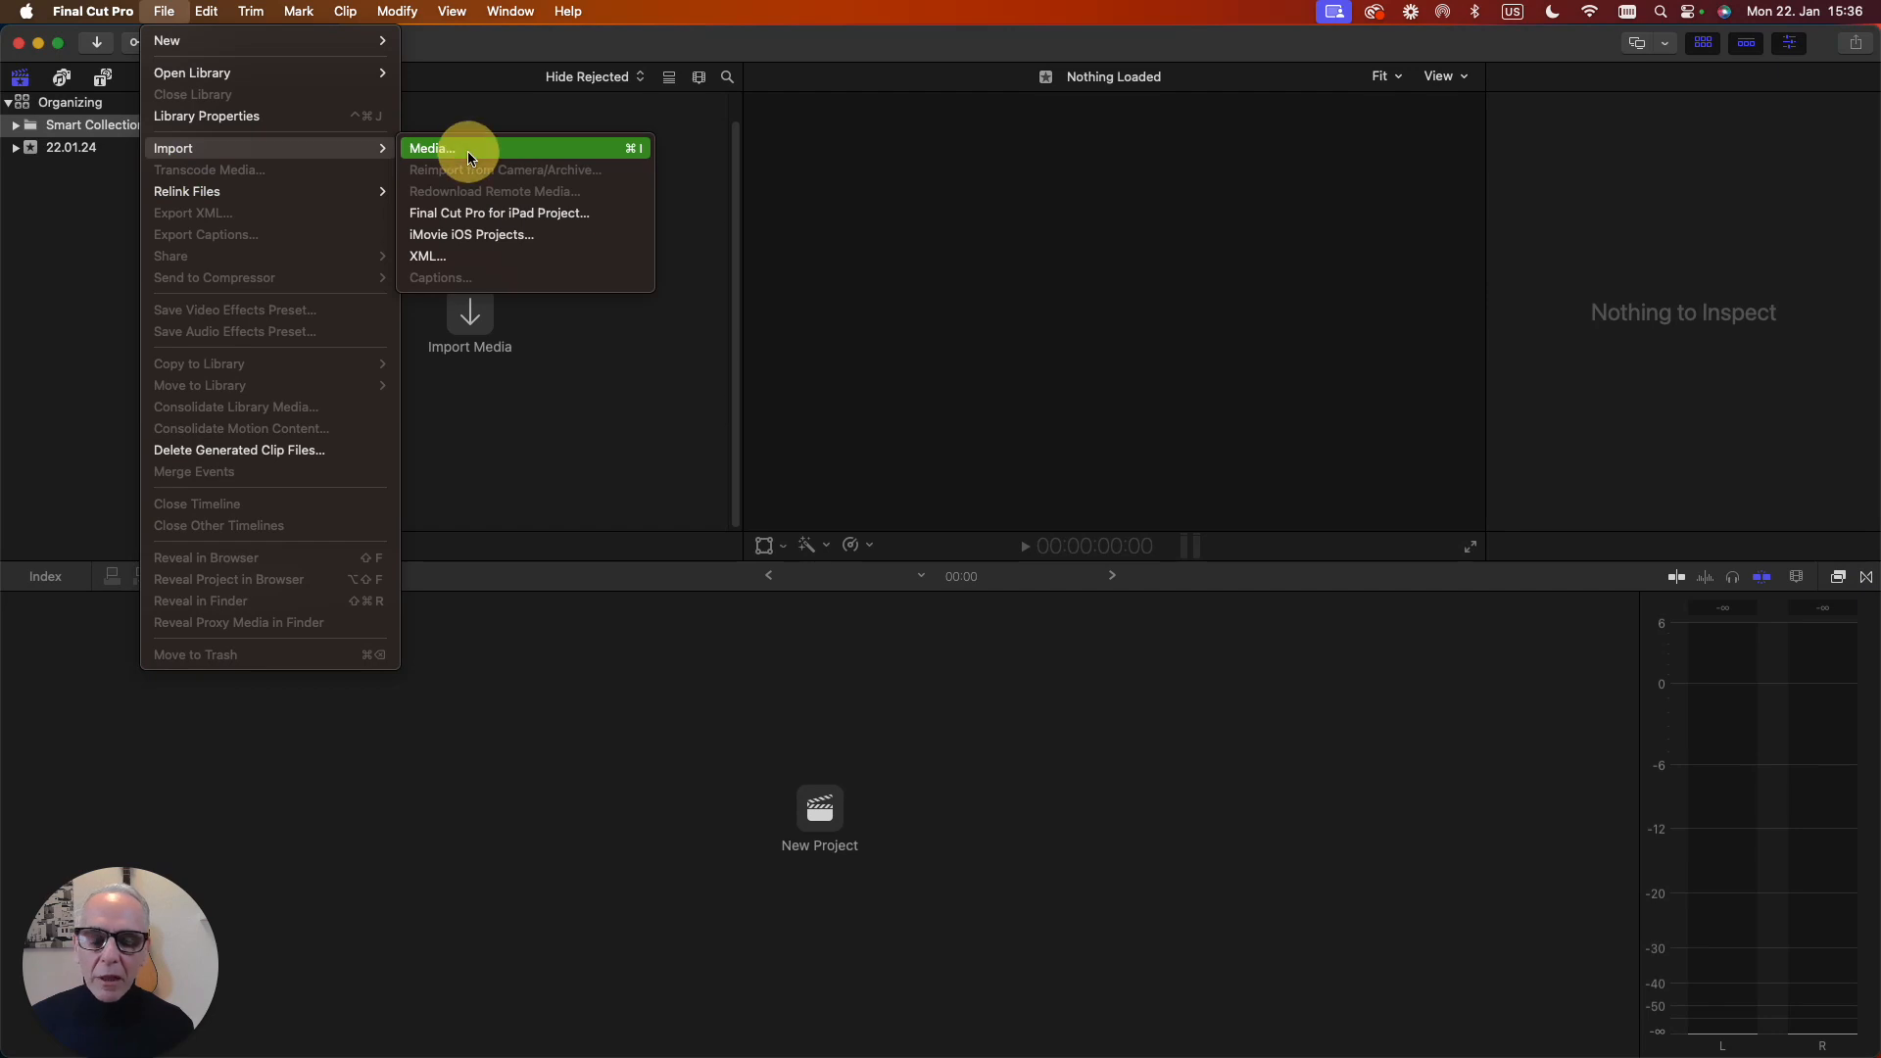
Open the media import window and select the Diving Footage folder inside FCPX Footage on the Desktop.
{"action": "left_click", "coordinate": [467, 151]}
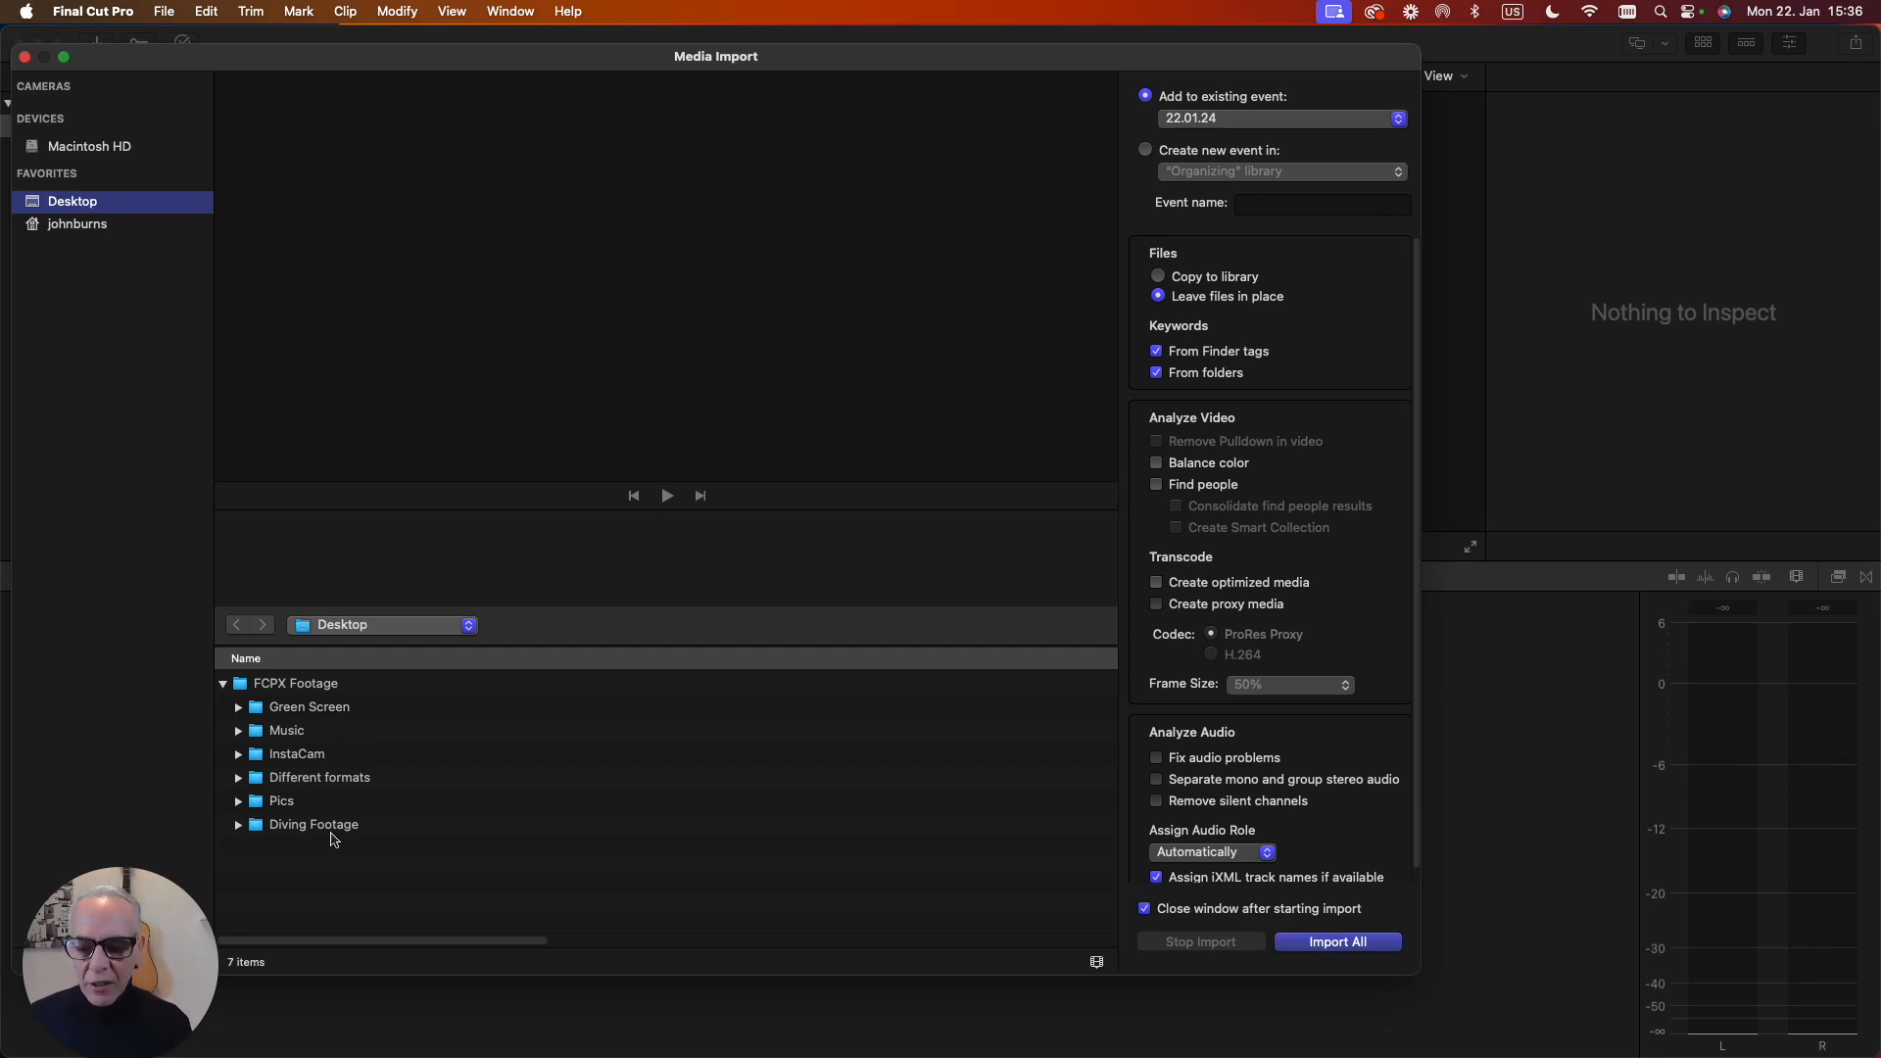
{"action": "left_click", "coordinate": [241, 827]}
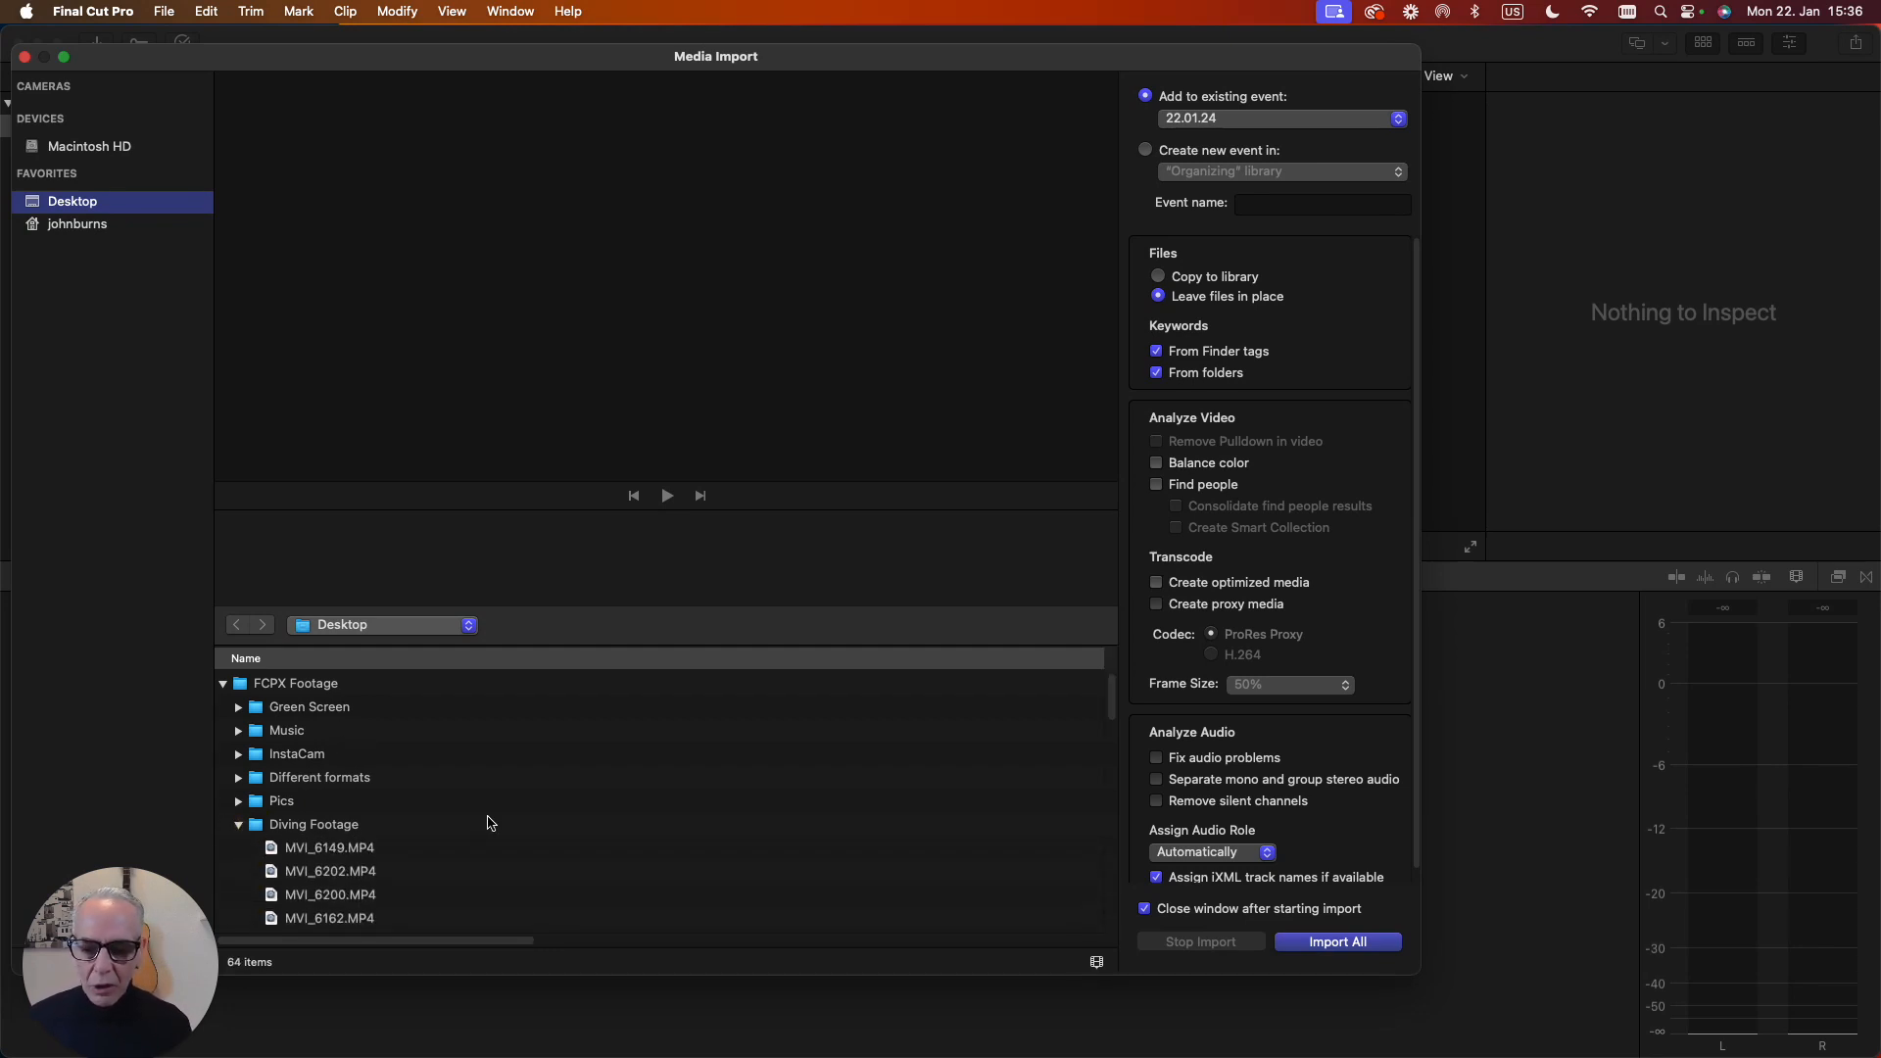
{"action": "scroll", "coordinate": [488, 821], "scroll_direction": "down", "scroll_amount": 10}
{"action": "scroll", "coordinate": [488, 823], "scroll_direction": "up", "scroll_amount": 10}
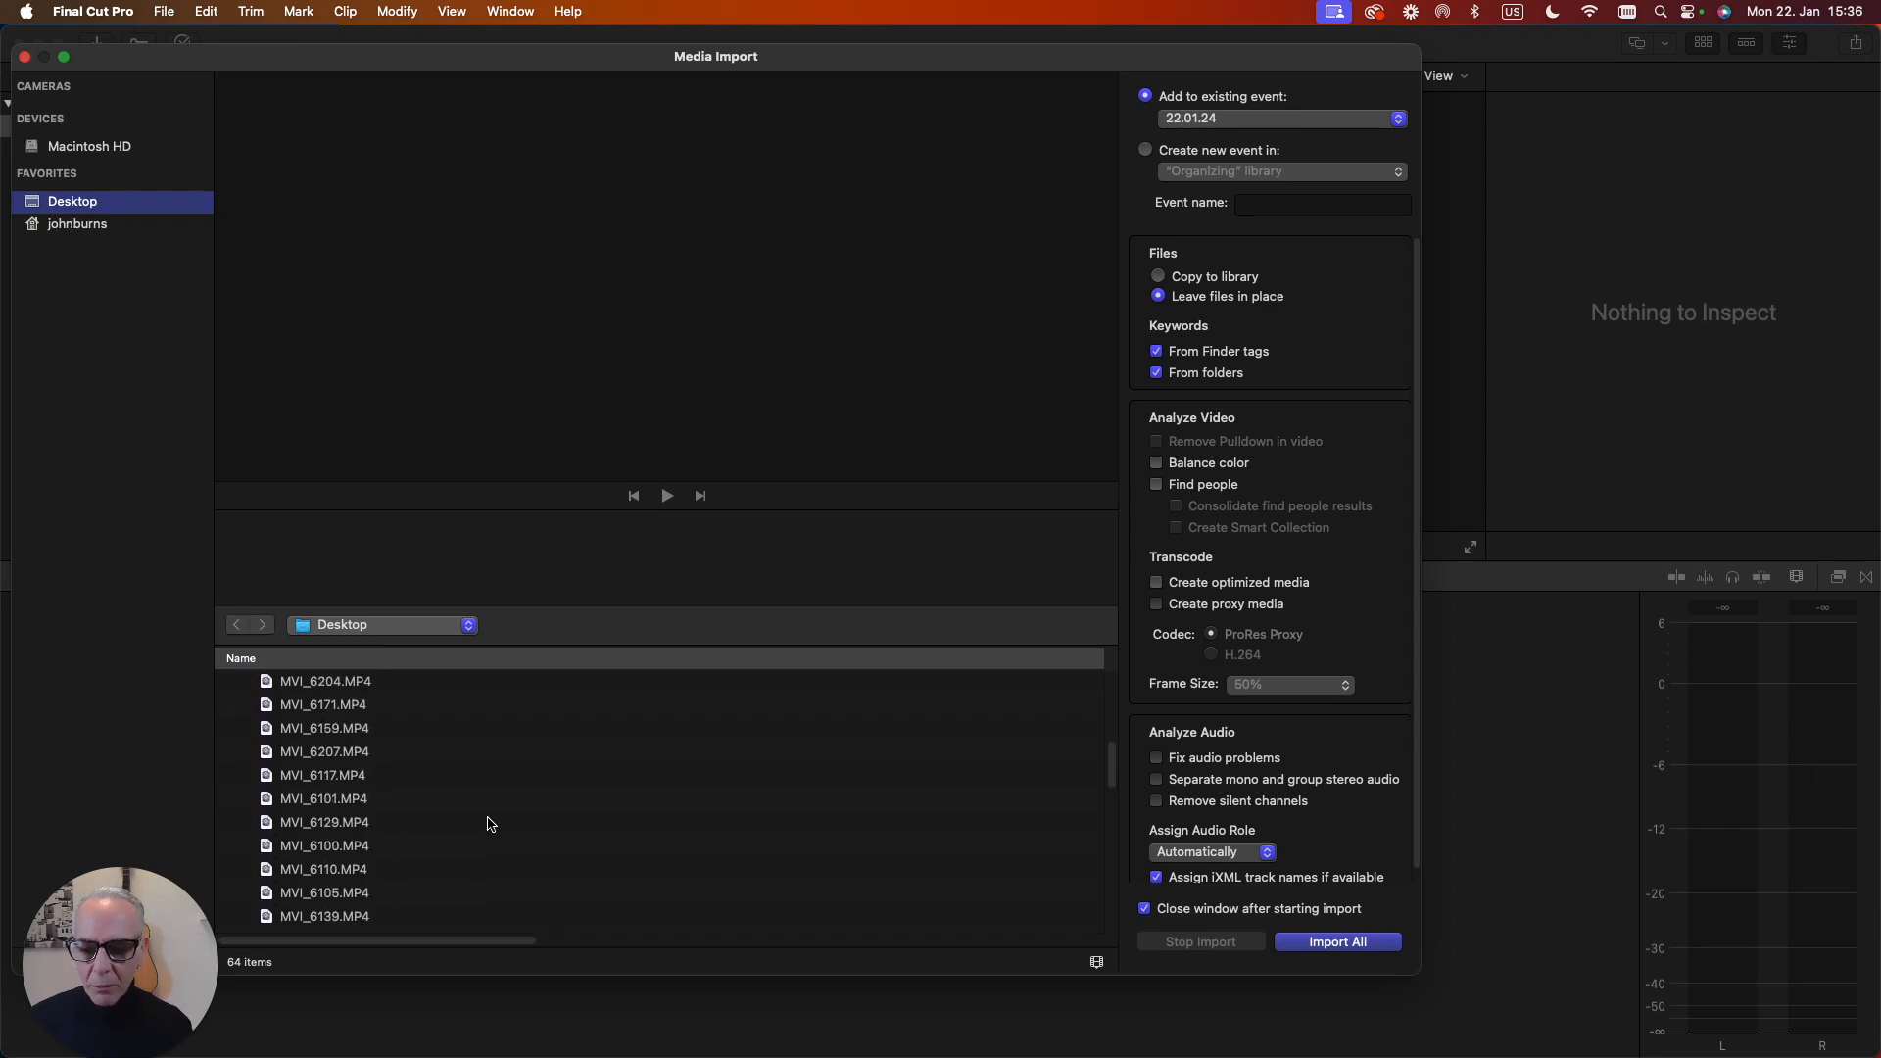
{"action": "left_click", "coordinate": [235, 813]}
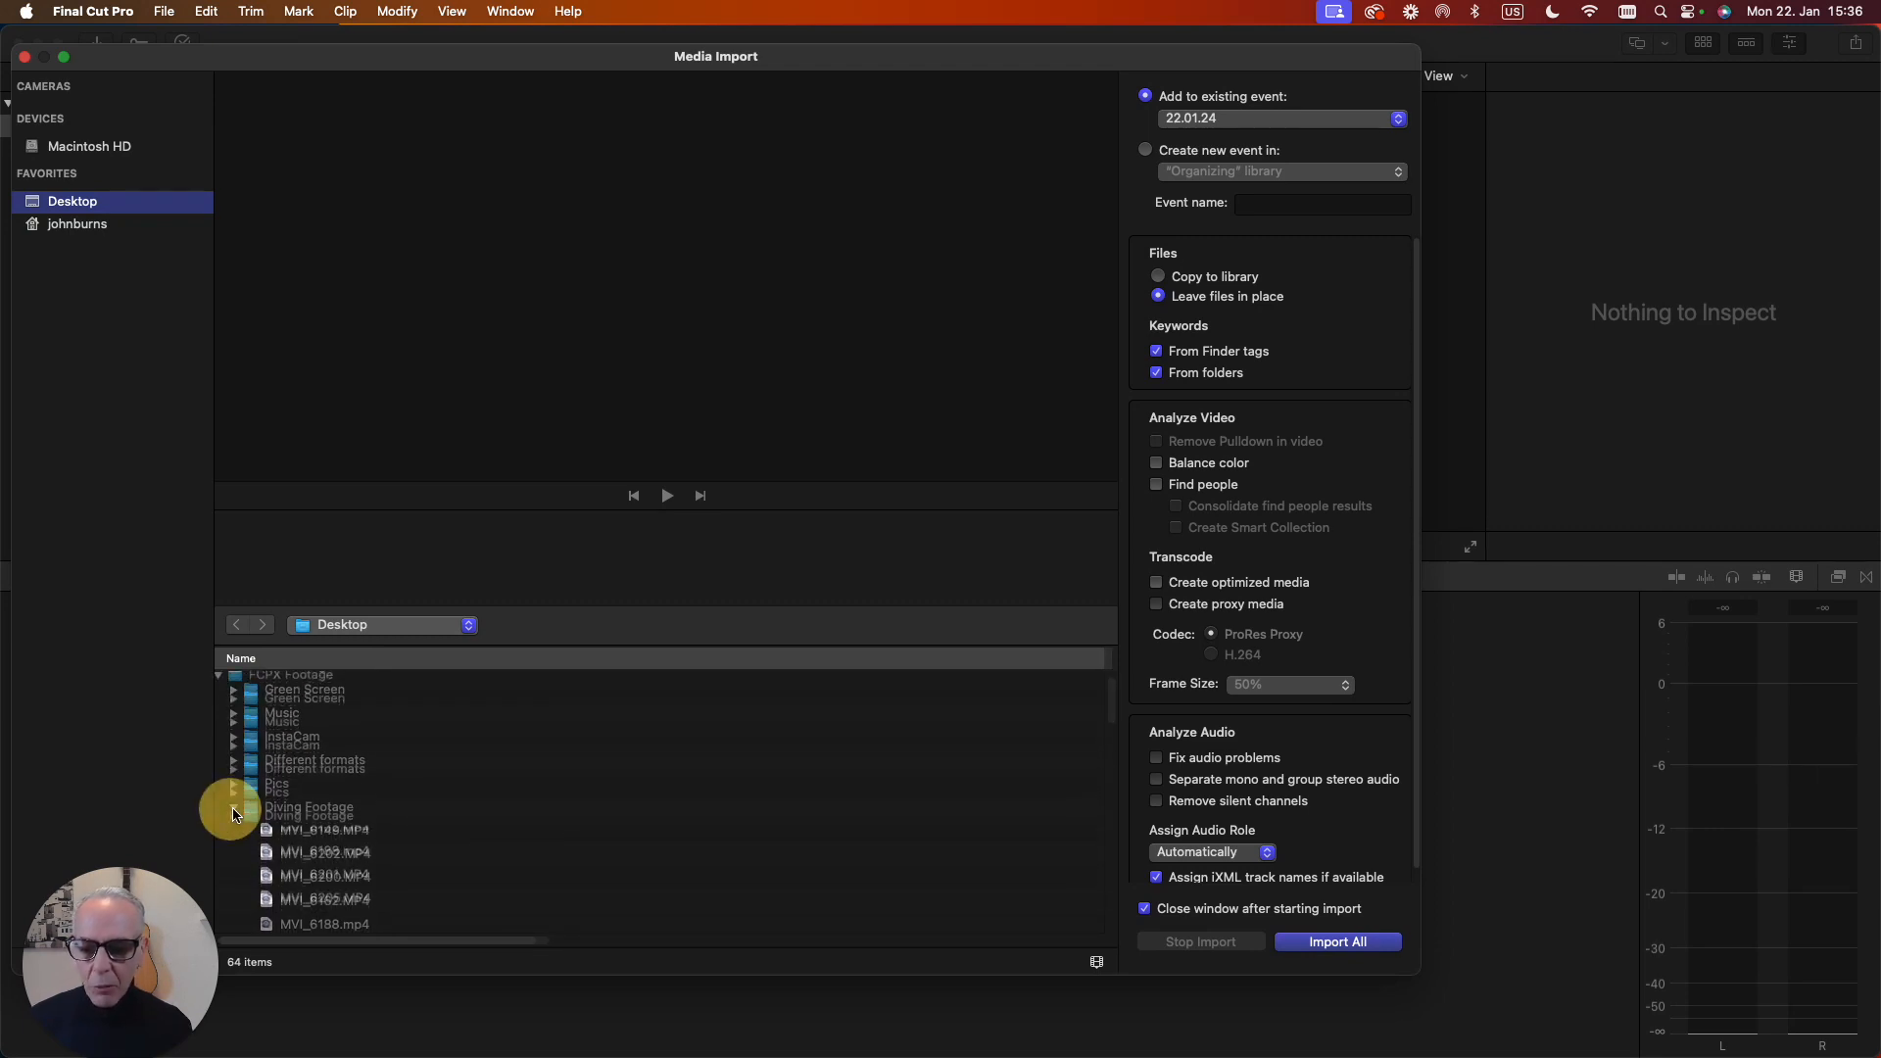
{"action": "left_click", "coordinate": [298, 828]}
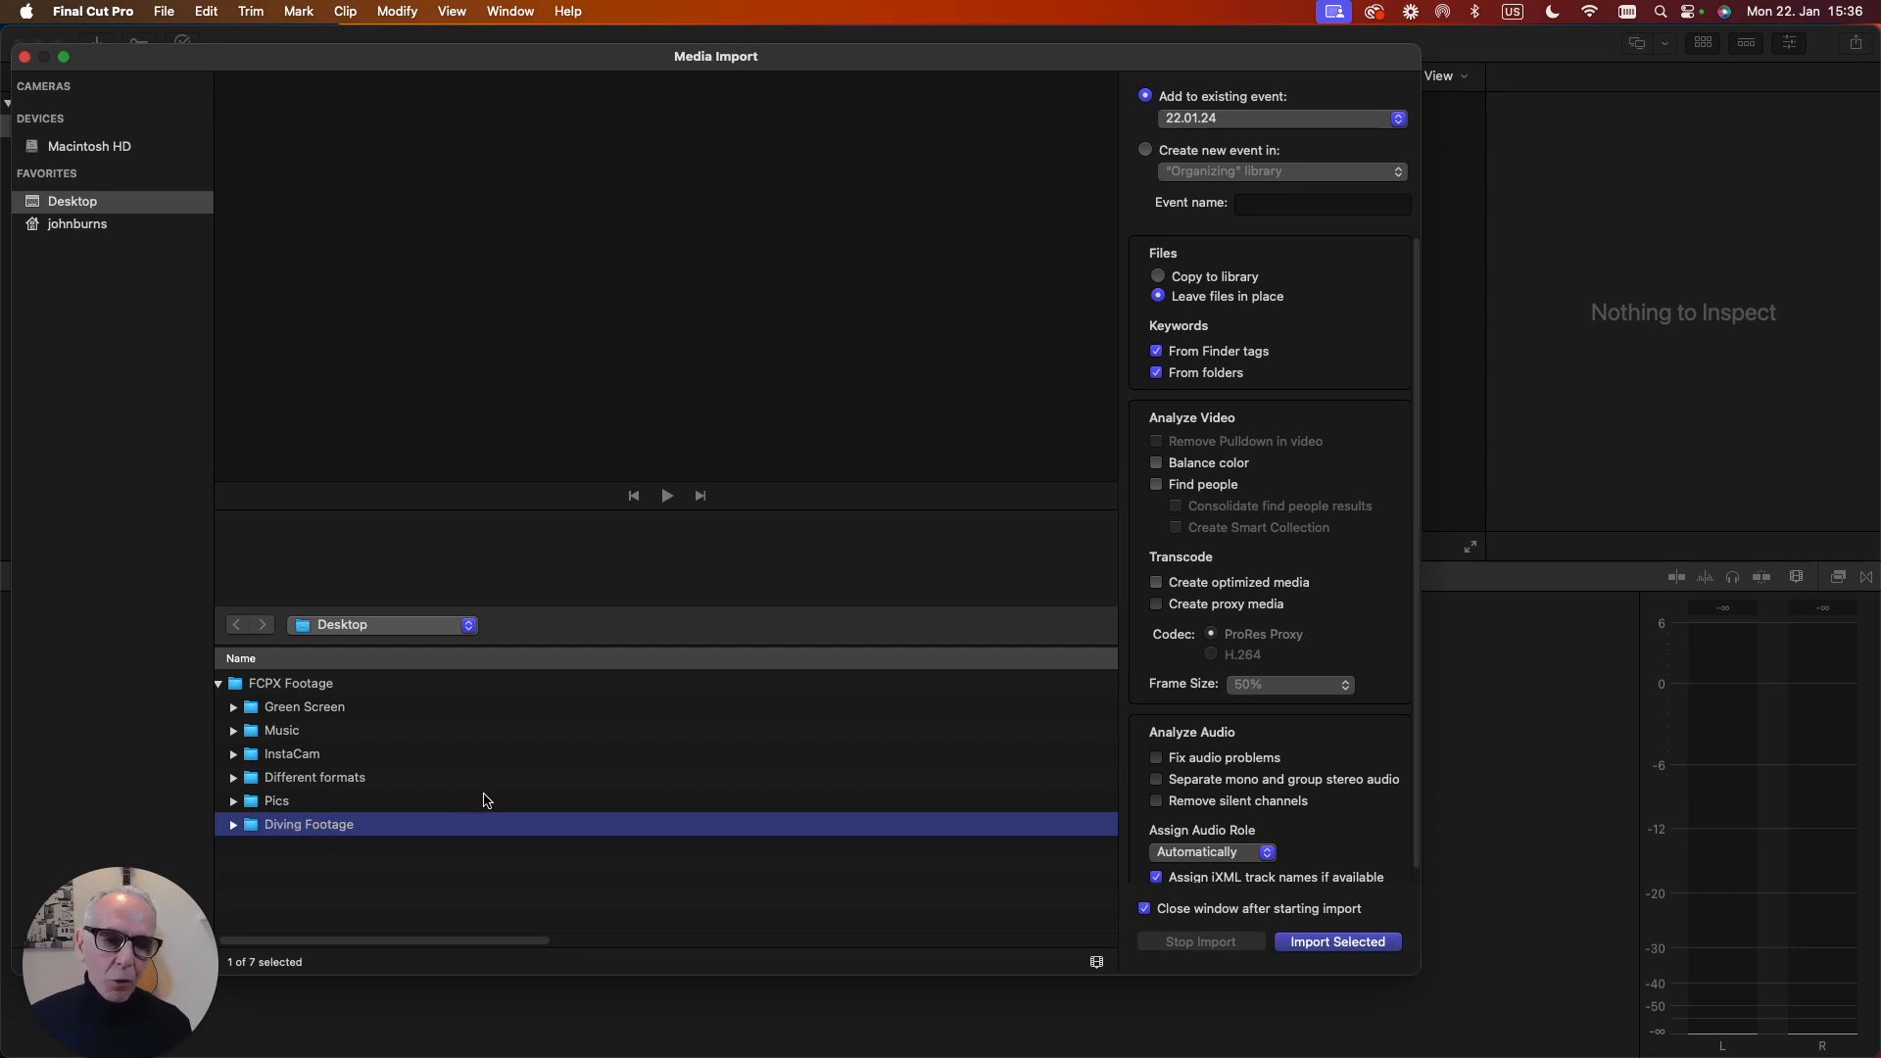
Import the selected folder into a new event named "Diving" in the Organizing library.
{"action": "left_click", "coordinate": [1147, 151]}
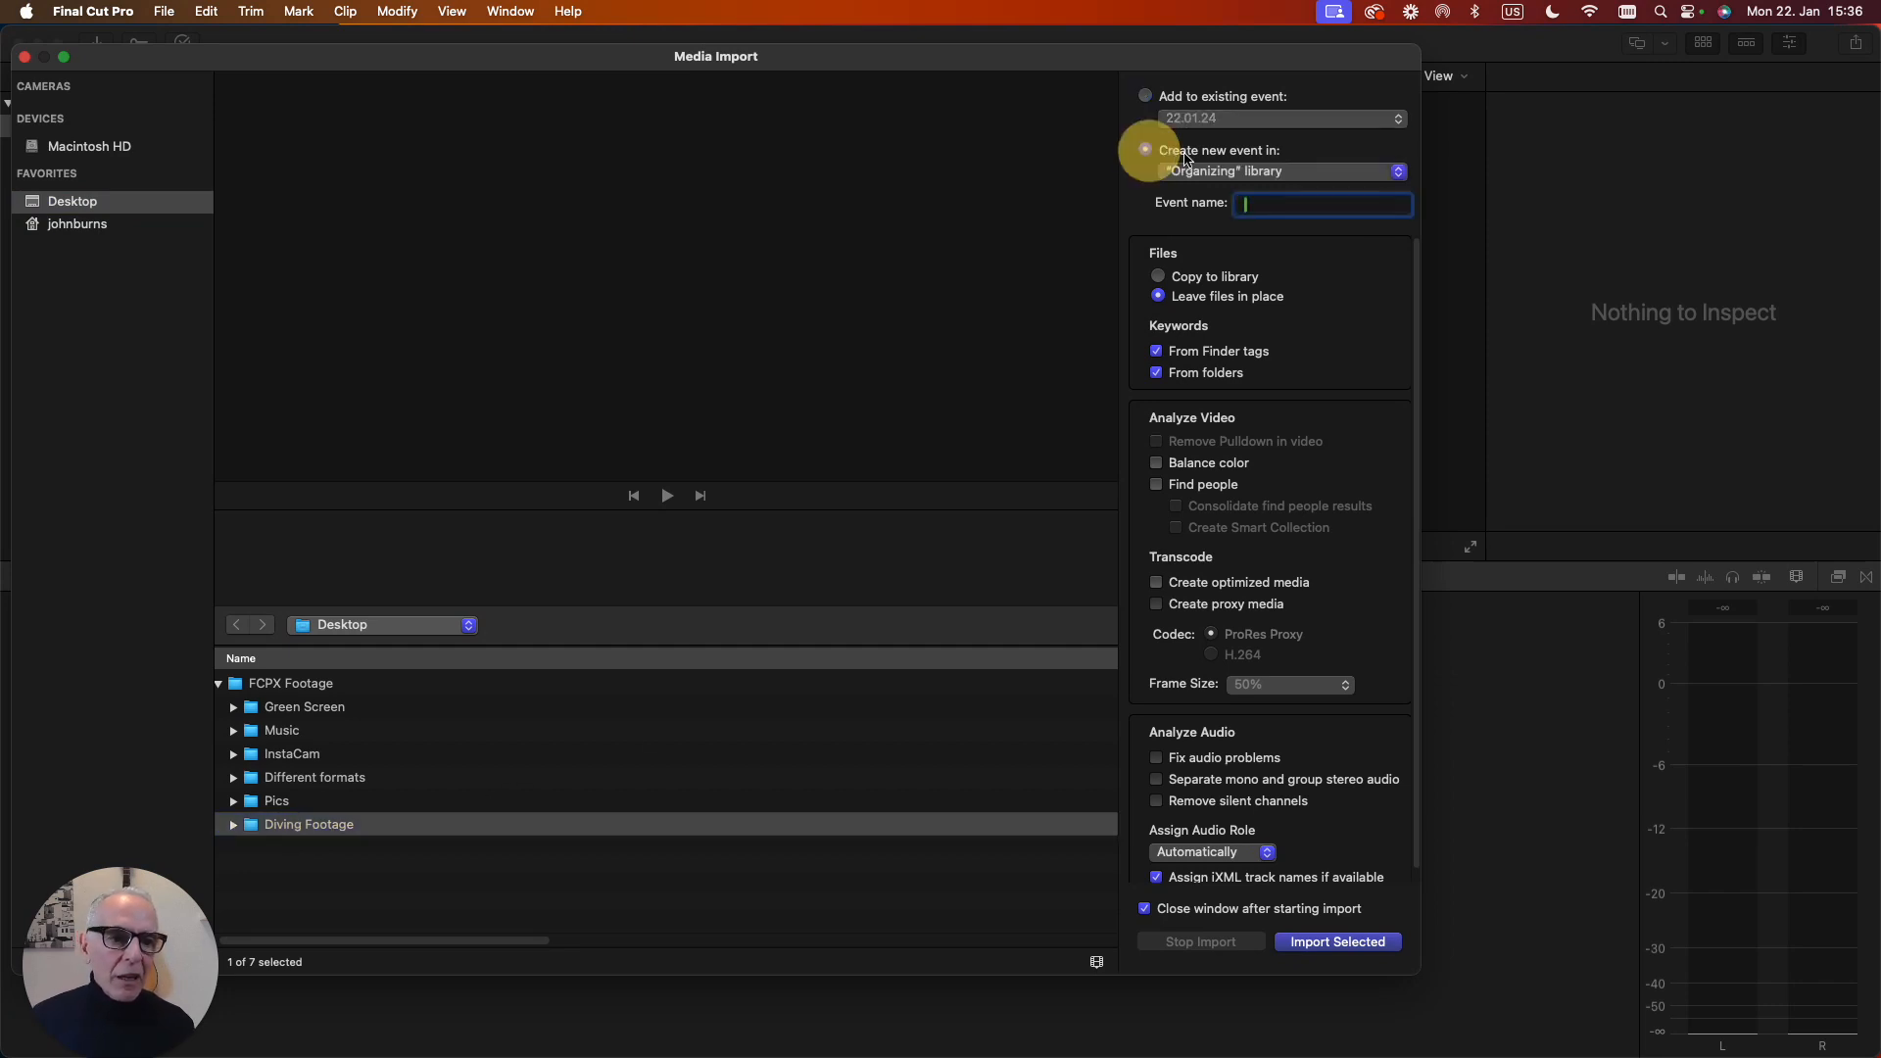
{"action": "left_click", "coordinate": [1263, 205]}
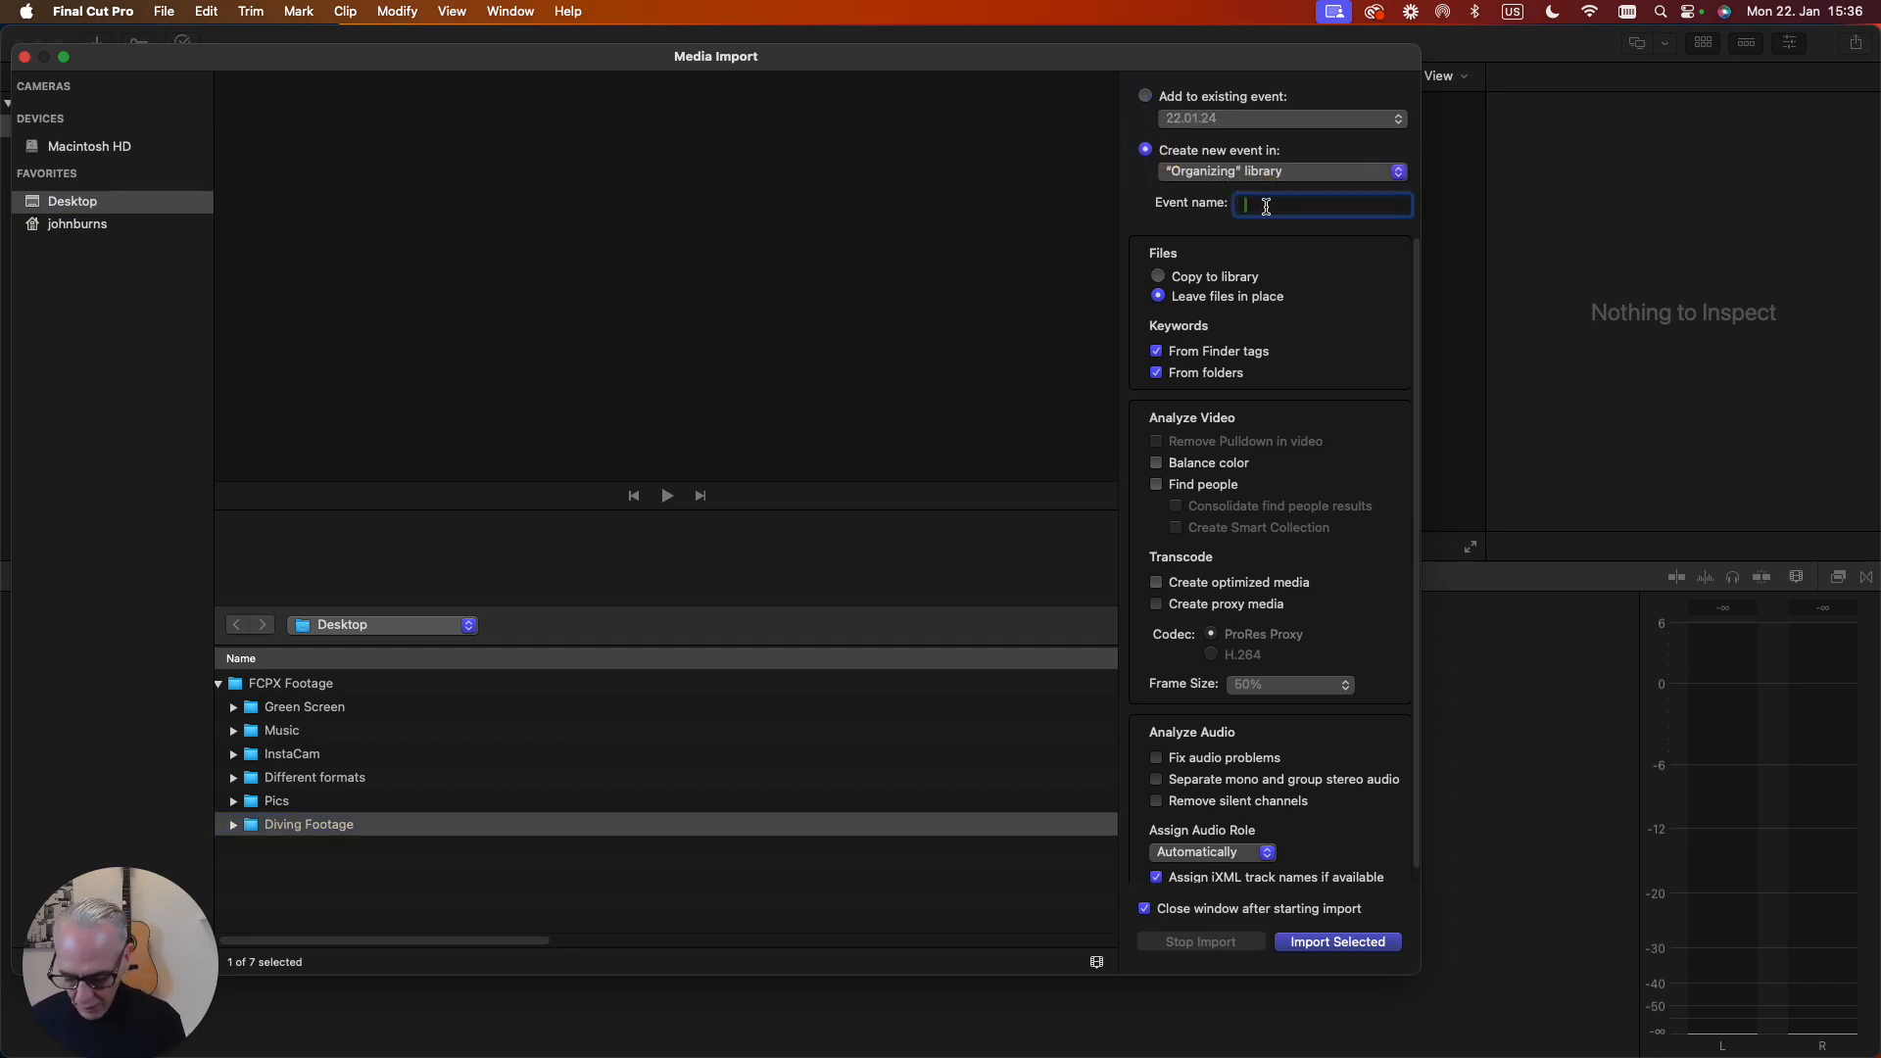
{"action": "type", "text": "D"}
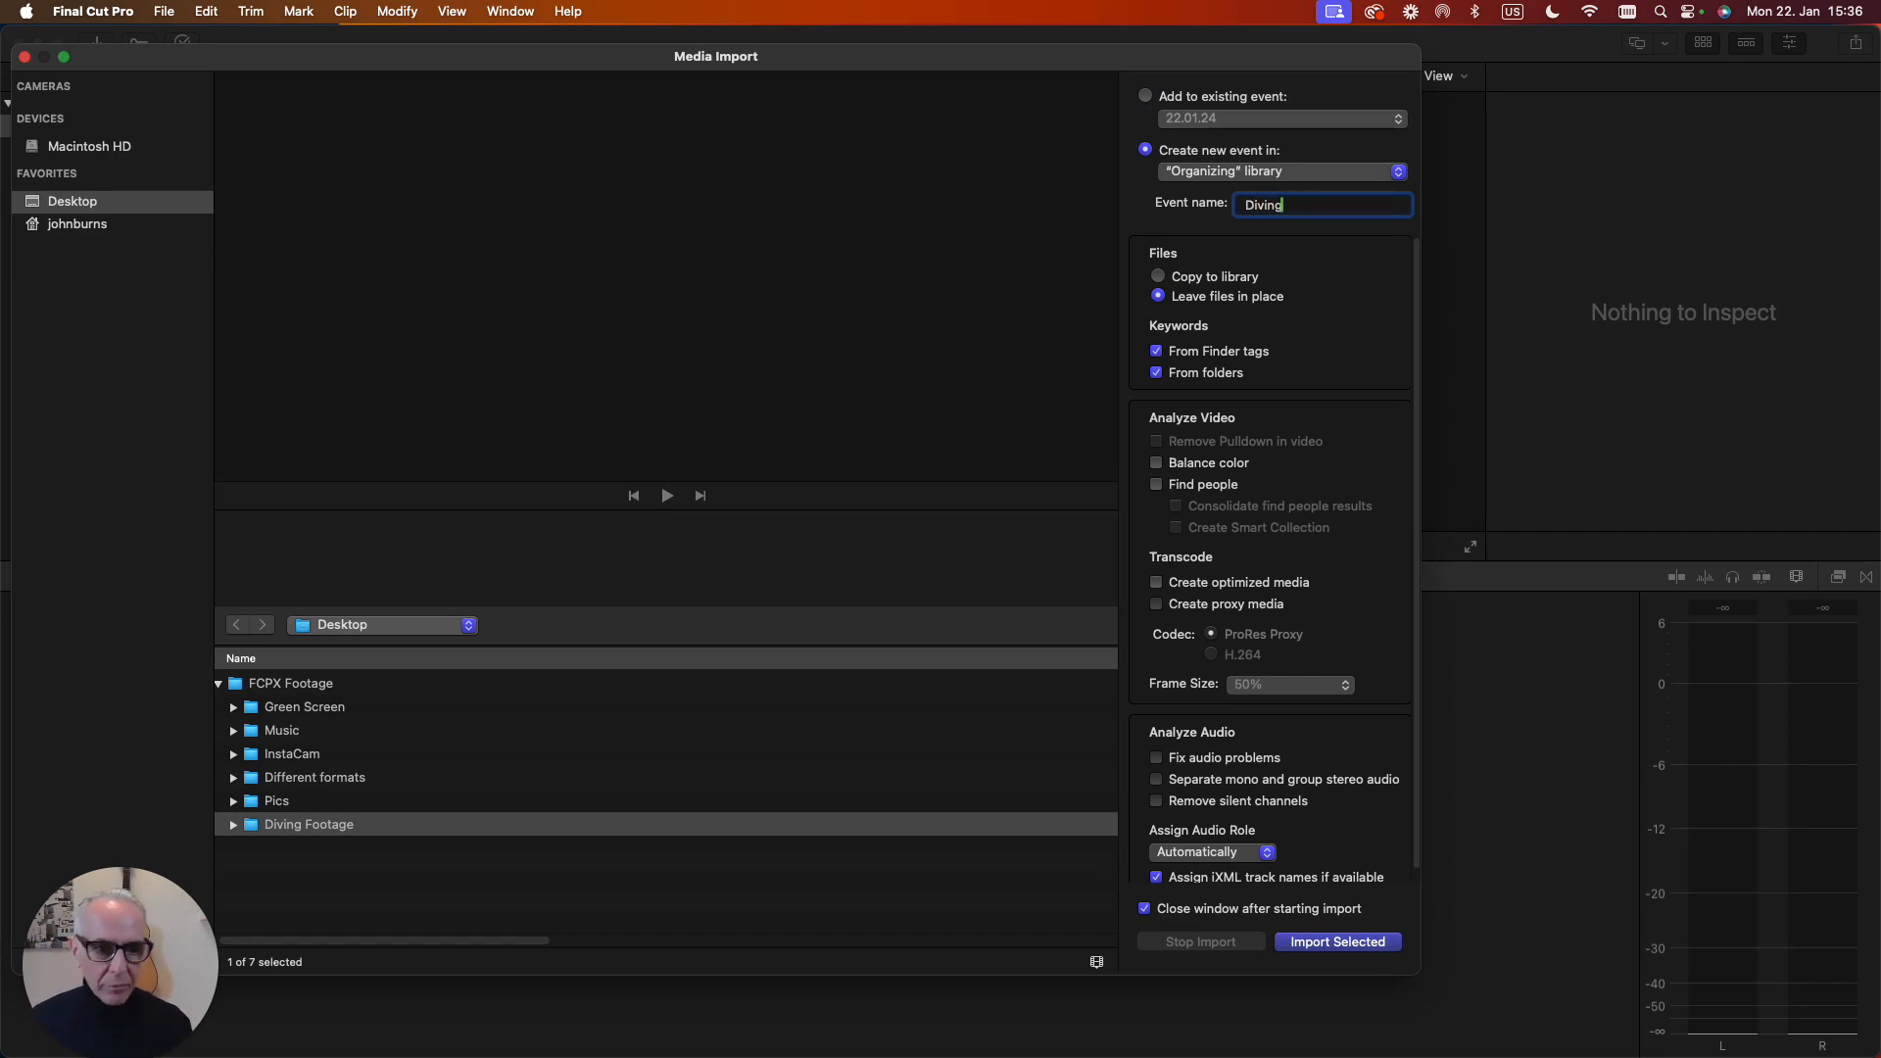
{"action": "type", "text": "iving"}
{"action": "left_click", "coordinate": [1337, 941]}
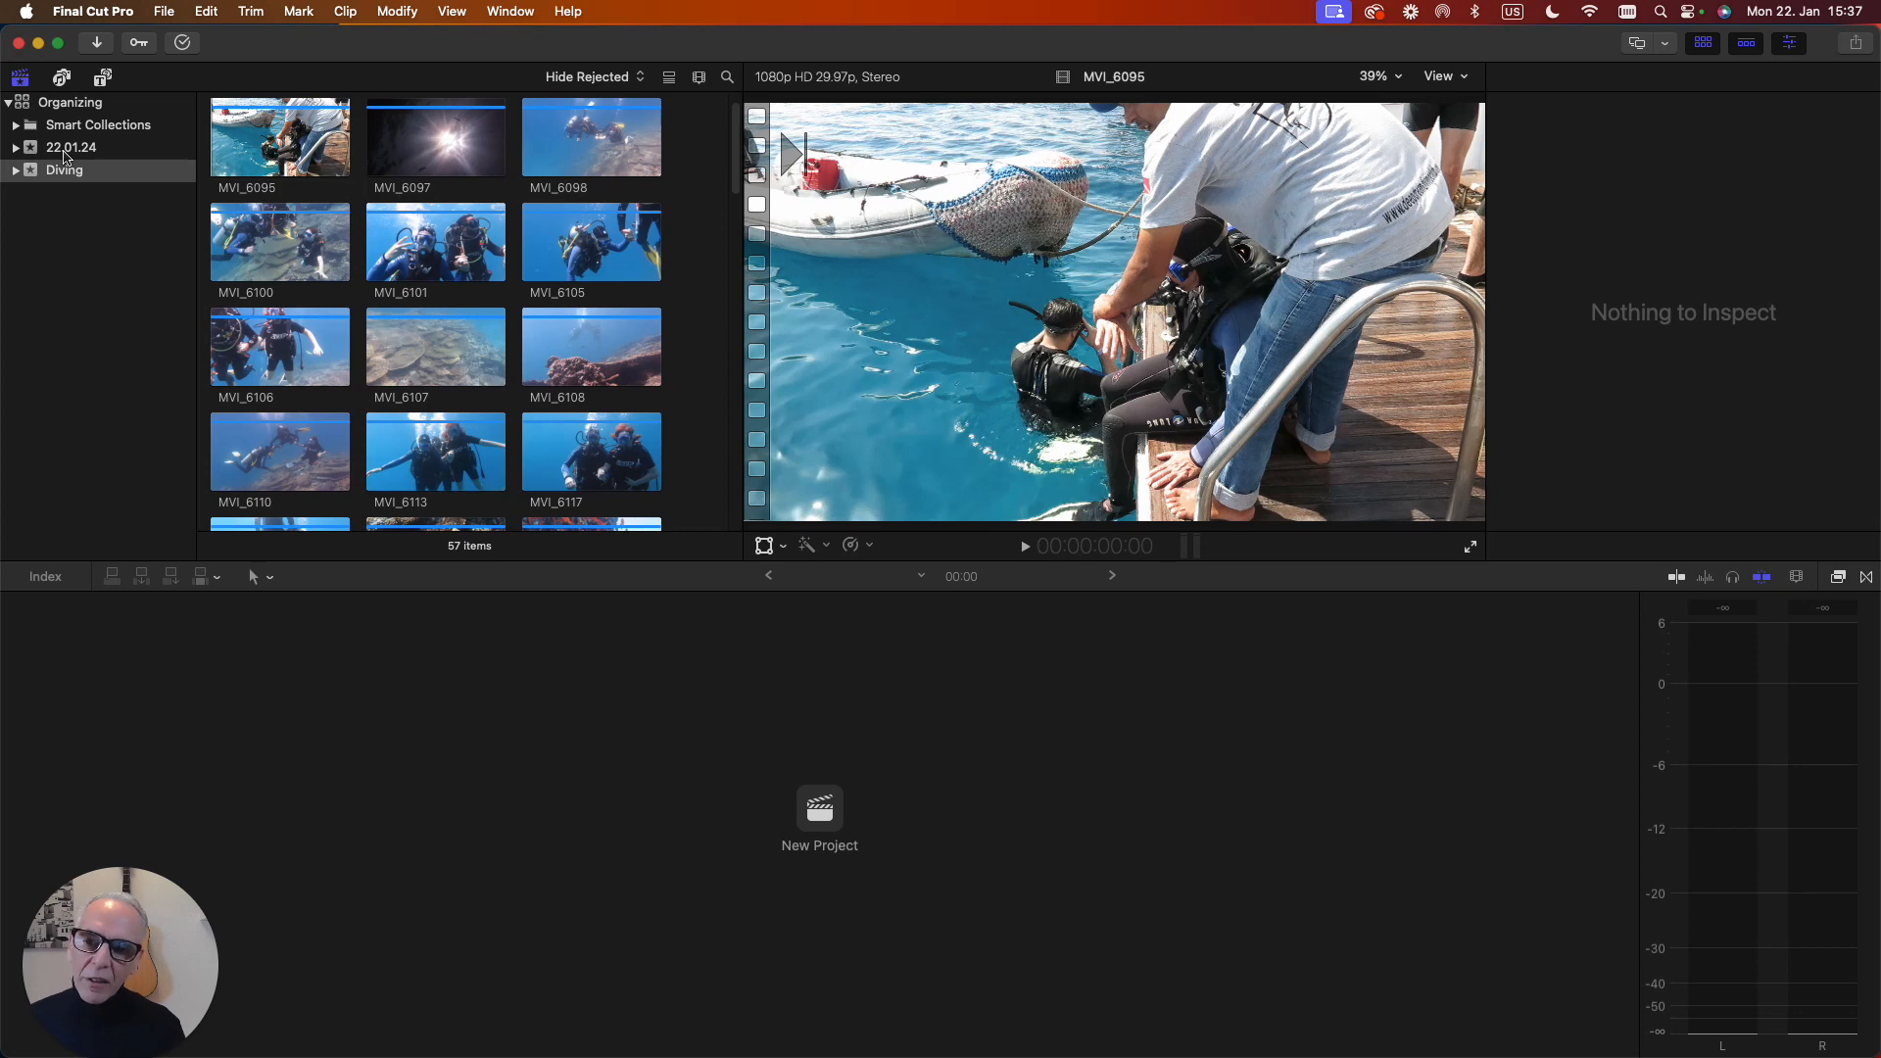
Delete the empty 22.01.24 event from the Organizing library and confirm the deletion.
{"action": "left_click", "coordinate": [64, 151]}
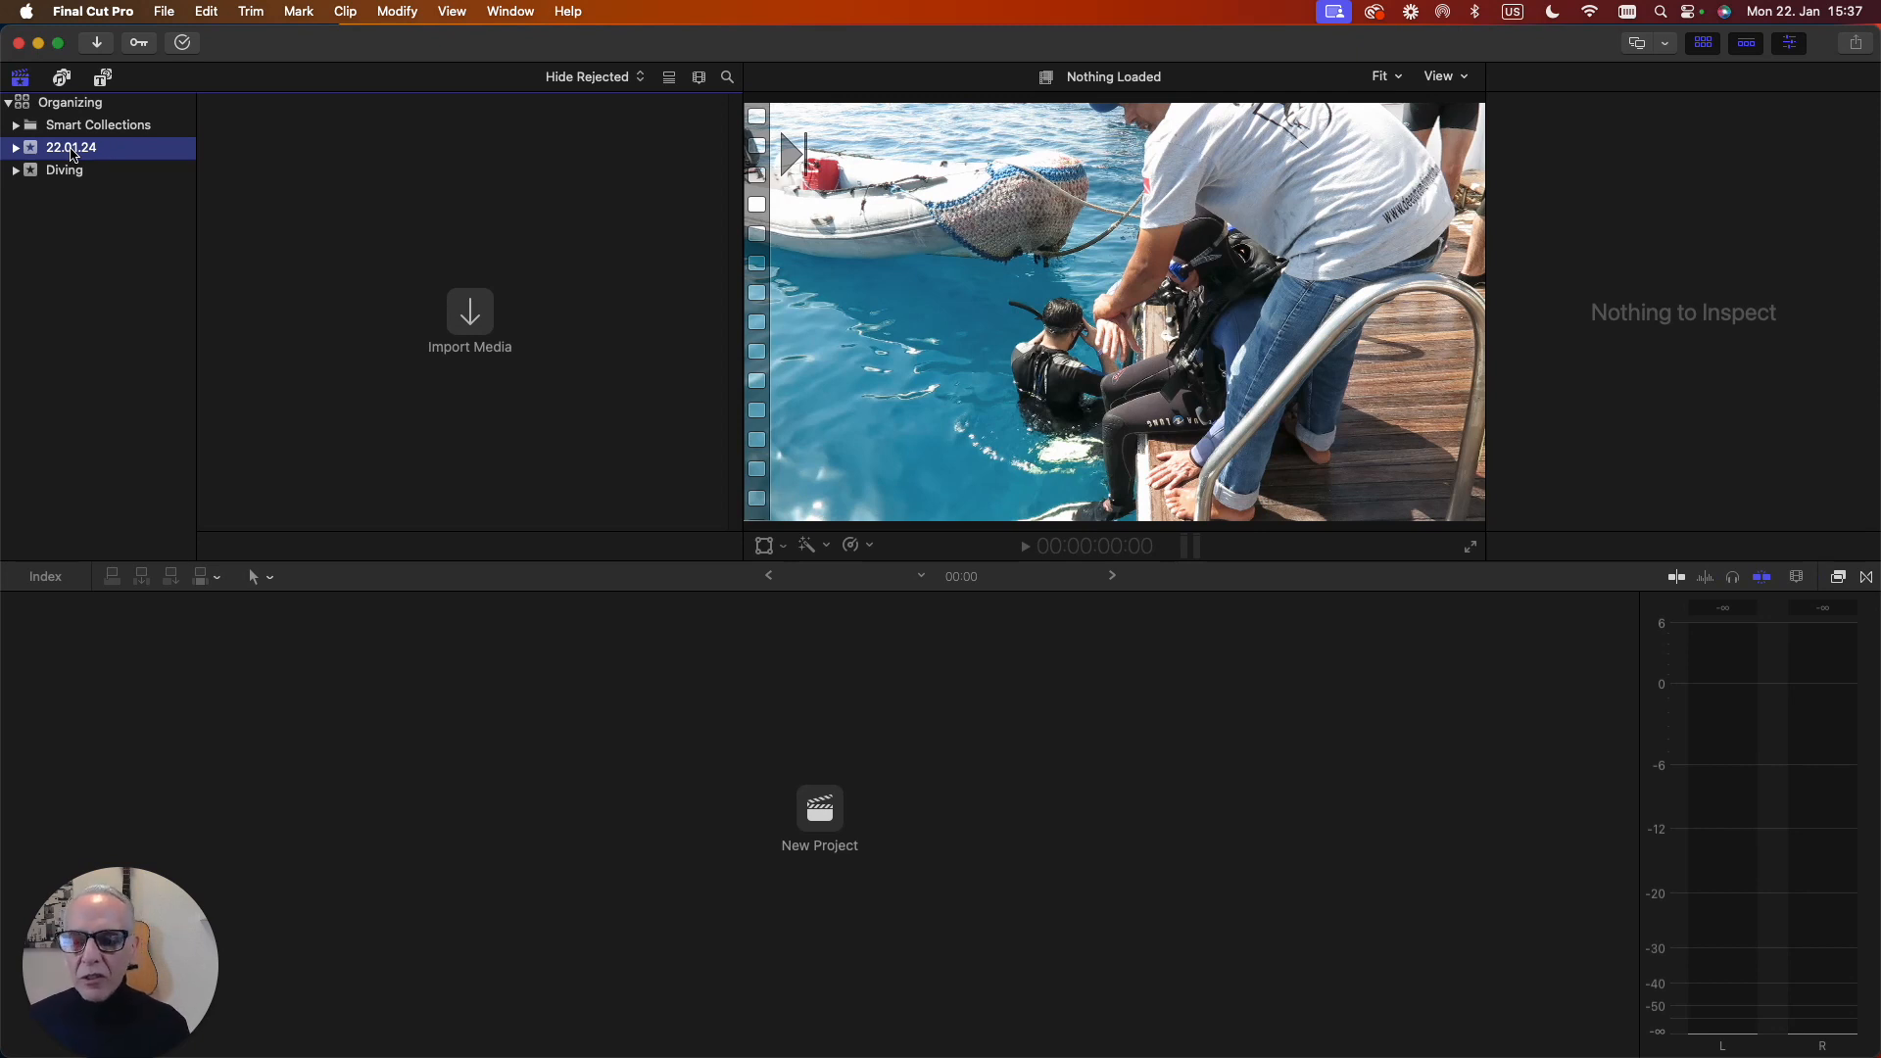
{"action": "right_click", "coordinate": [71, 154]}
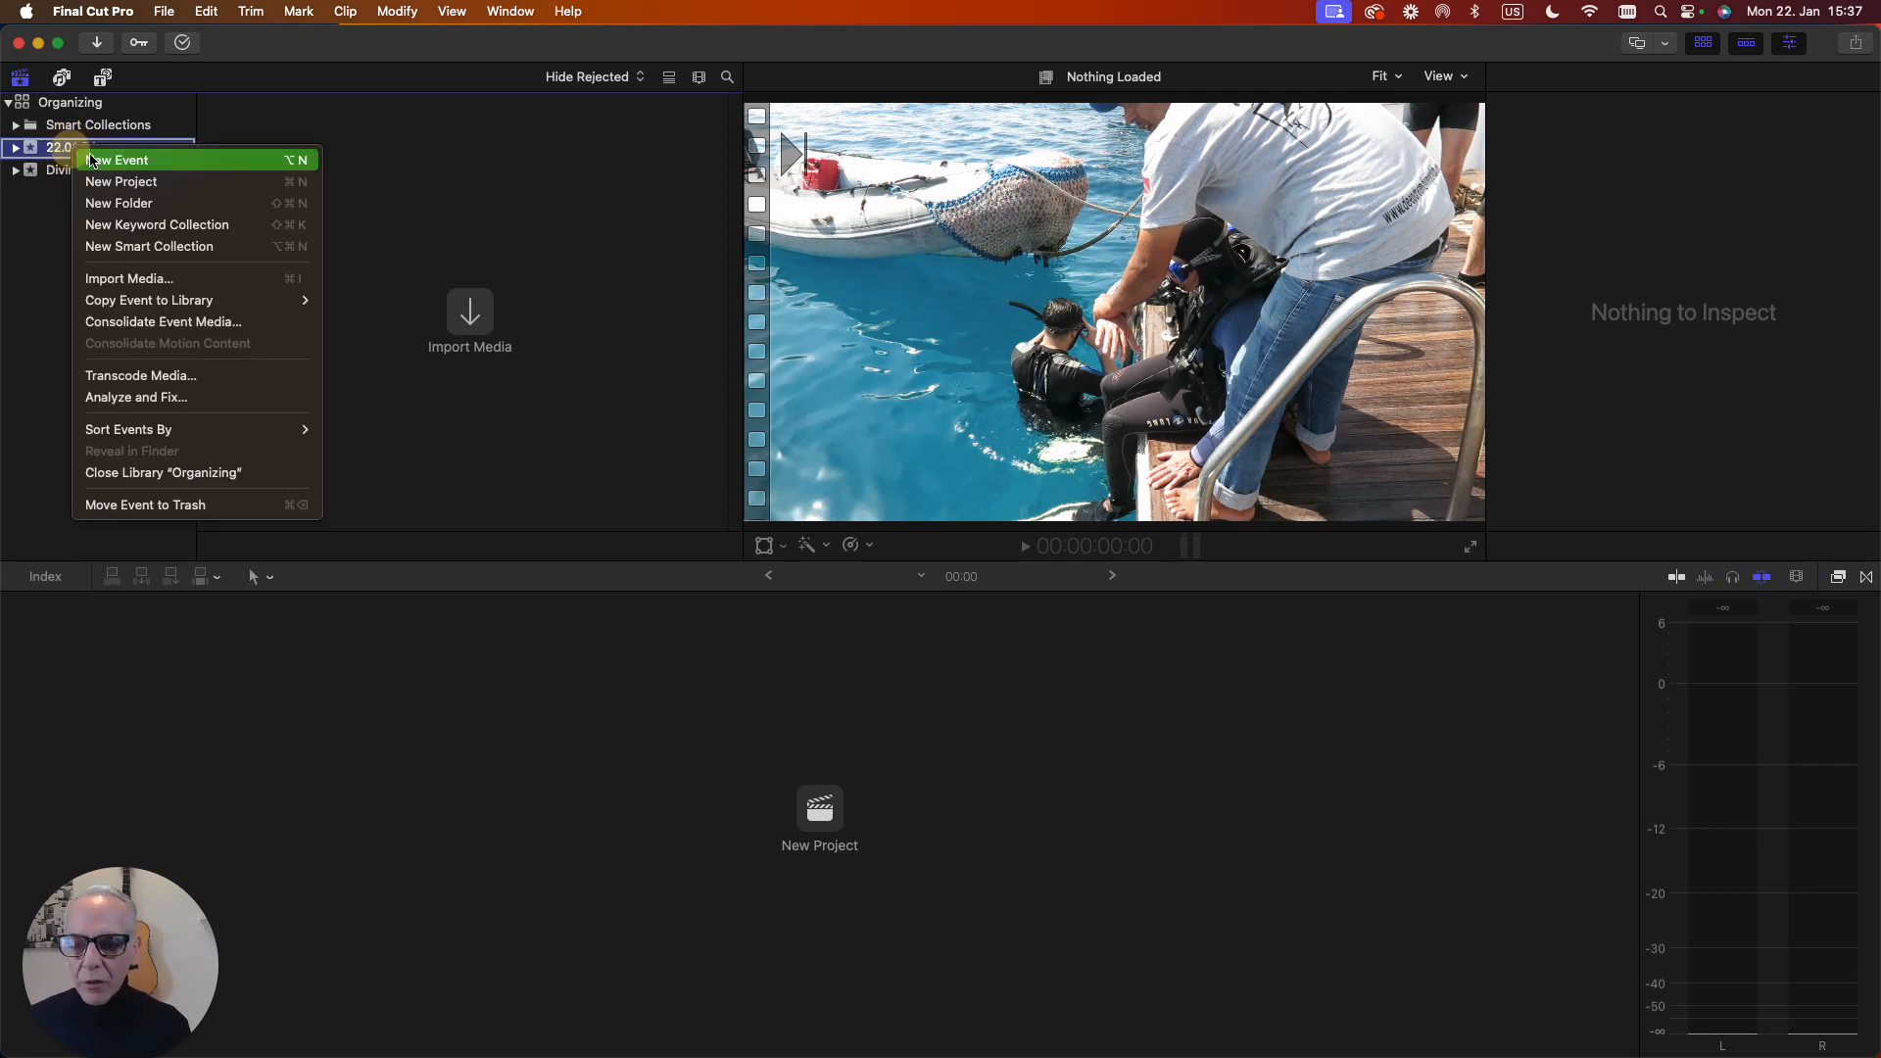
{"action": "left_click", "coordinate": [133, 507]}
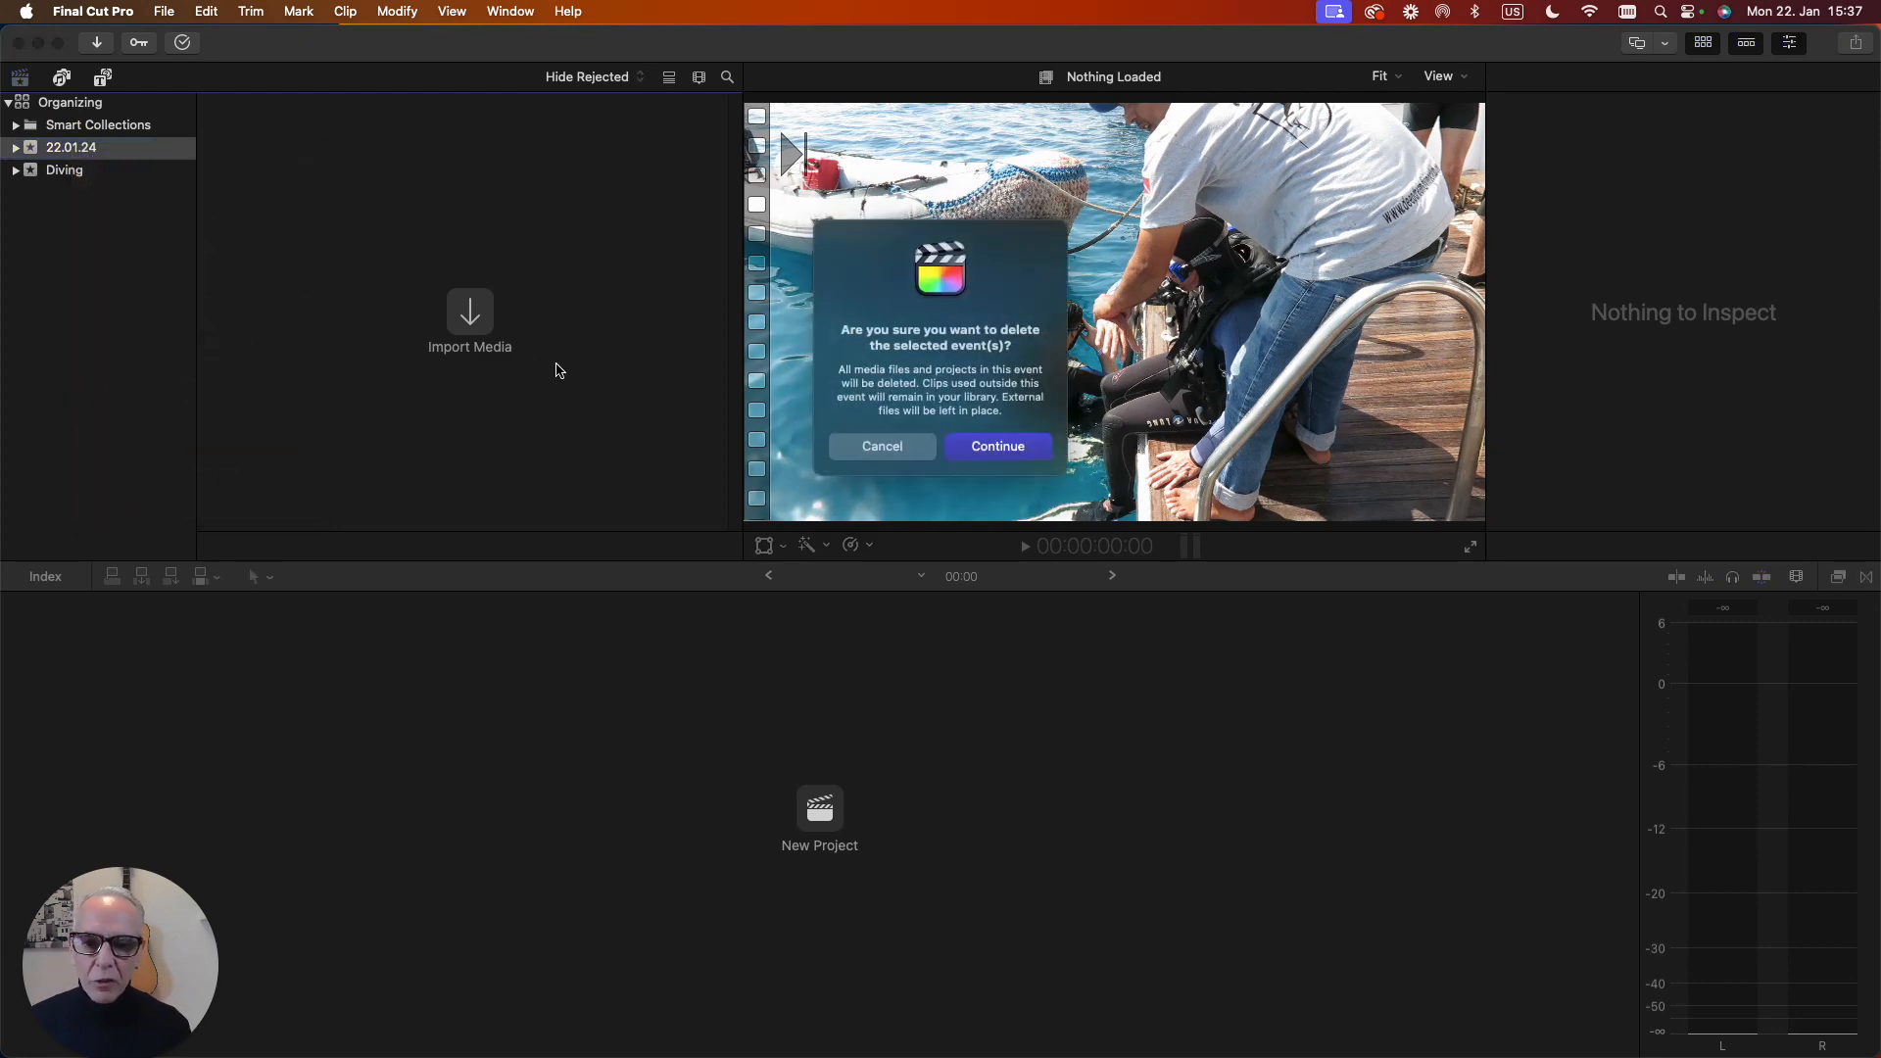
{"action": "left_click", "coordinate": [994, 446]}
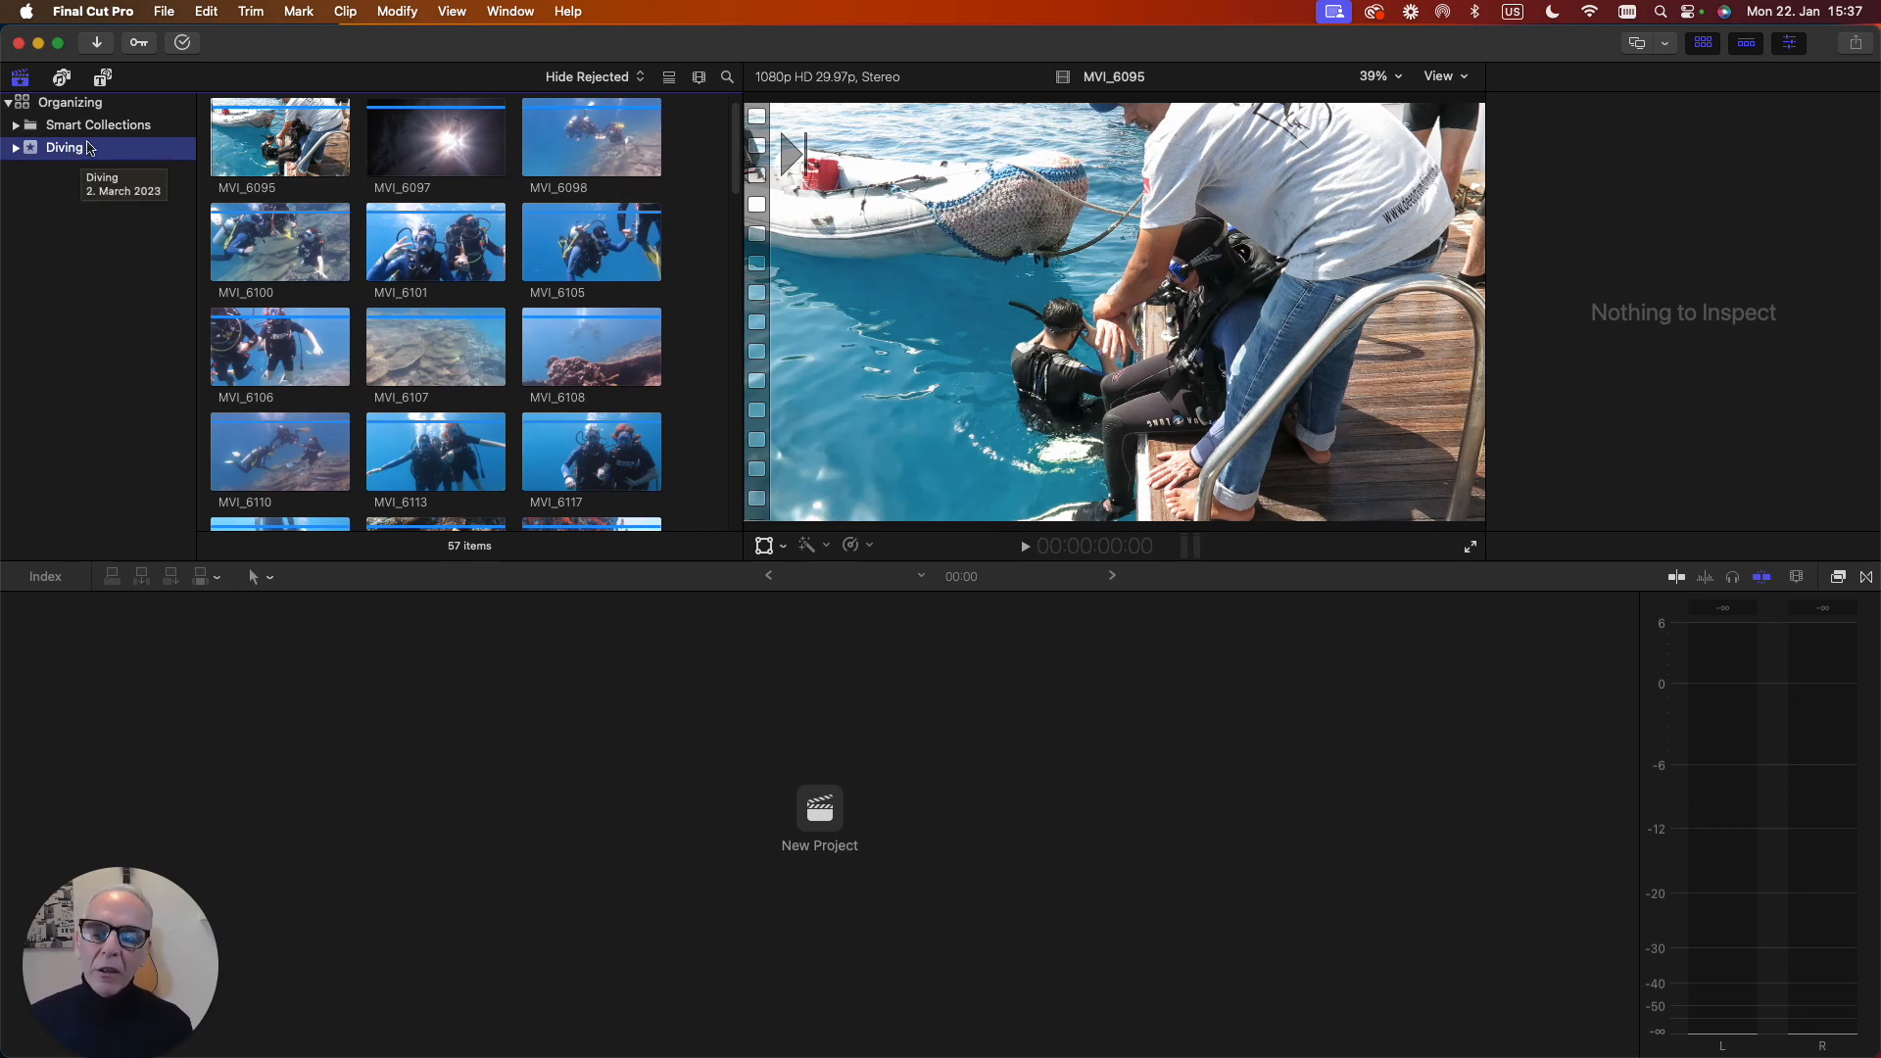
Import the Green Screen folder from FCPX Footage into a new event named "Greenscreen" in the Organizing library.
{"action": "left_click", "coordinate": [163, 11]}
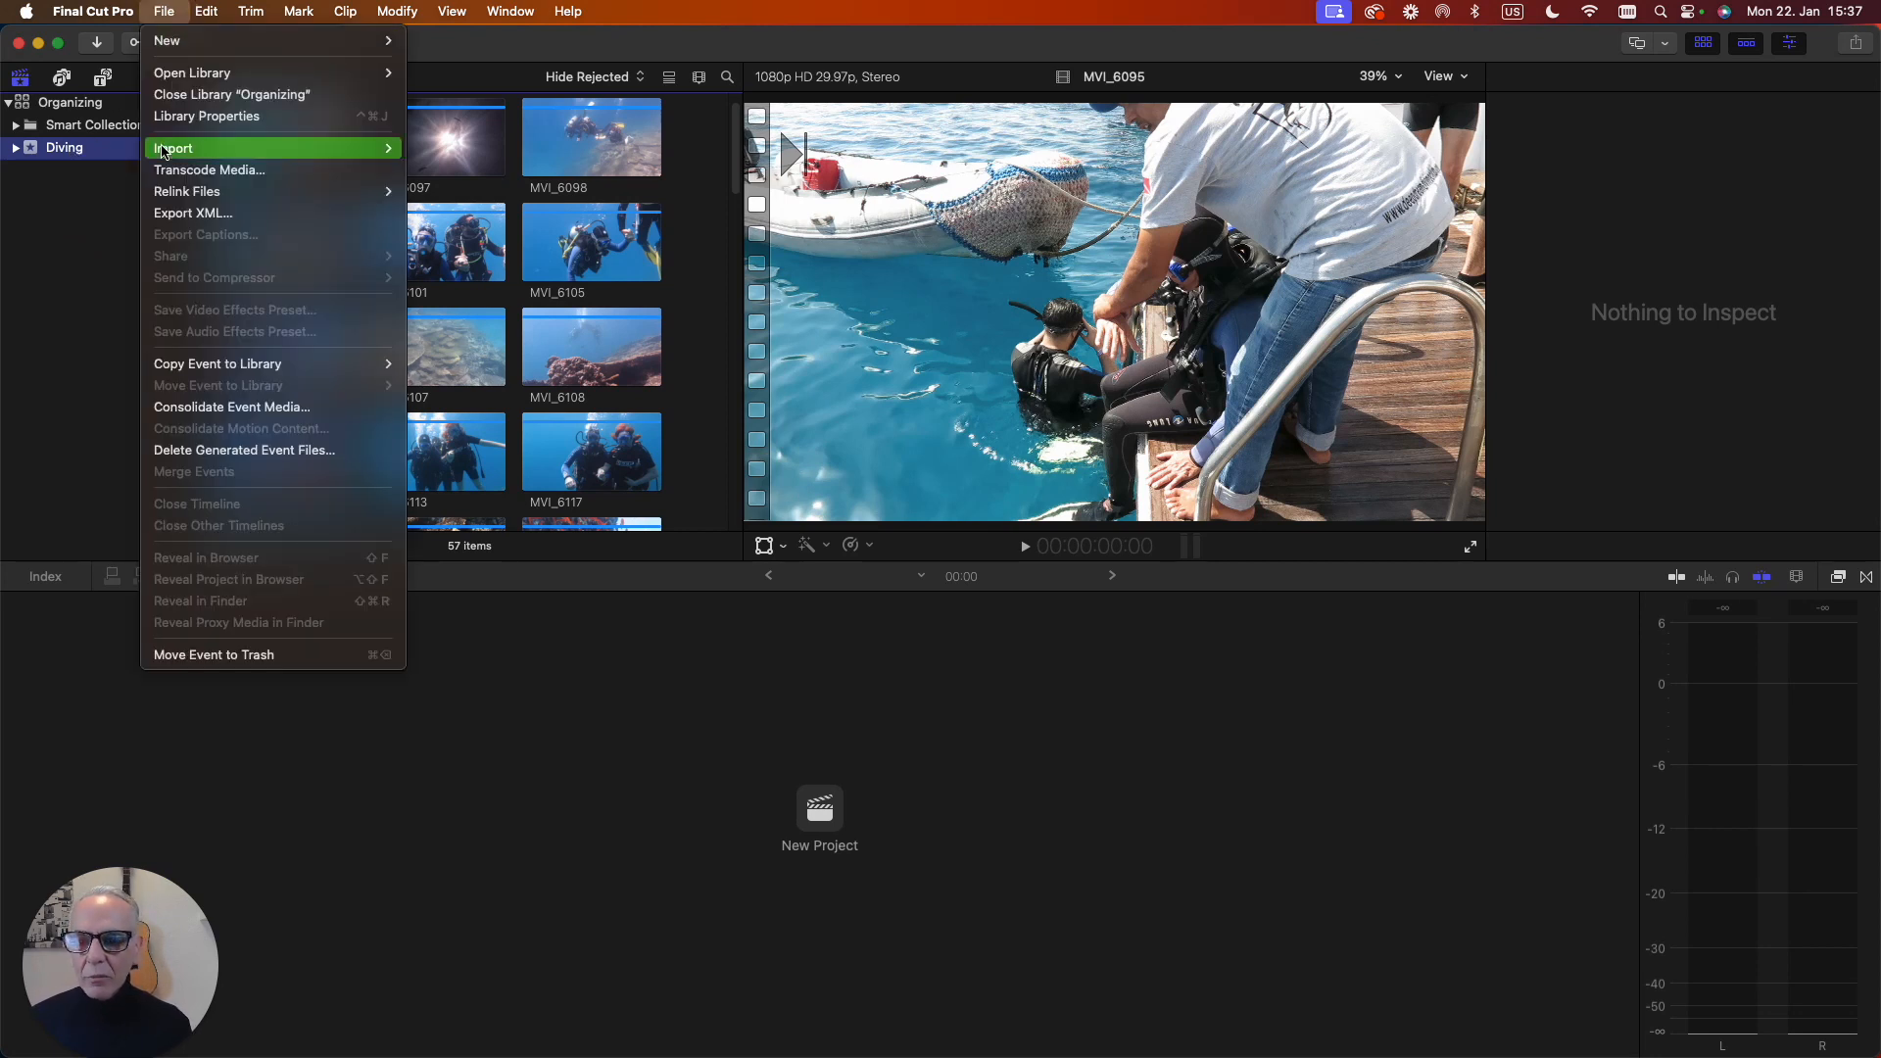
{"action": "mouse_move", "coordinate": [163, 147]}
{"action": "left_click", "coordinate": [439, 148]}
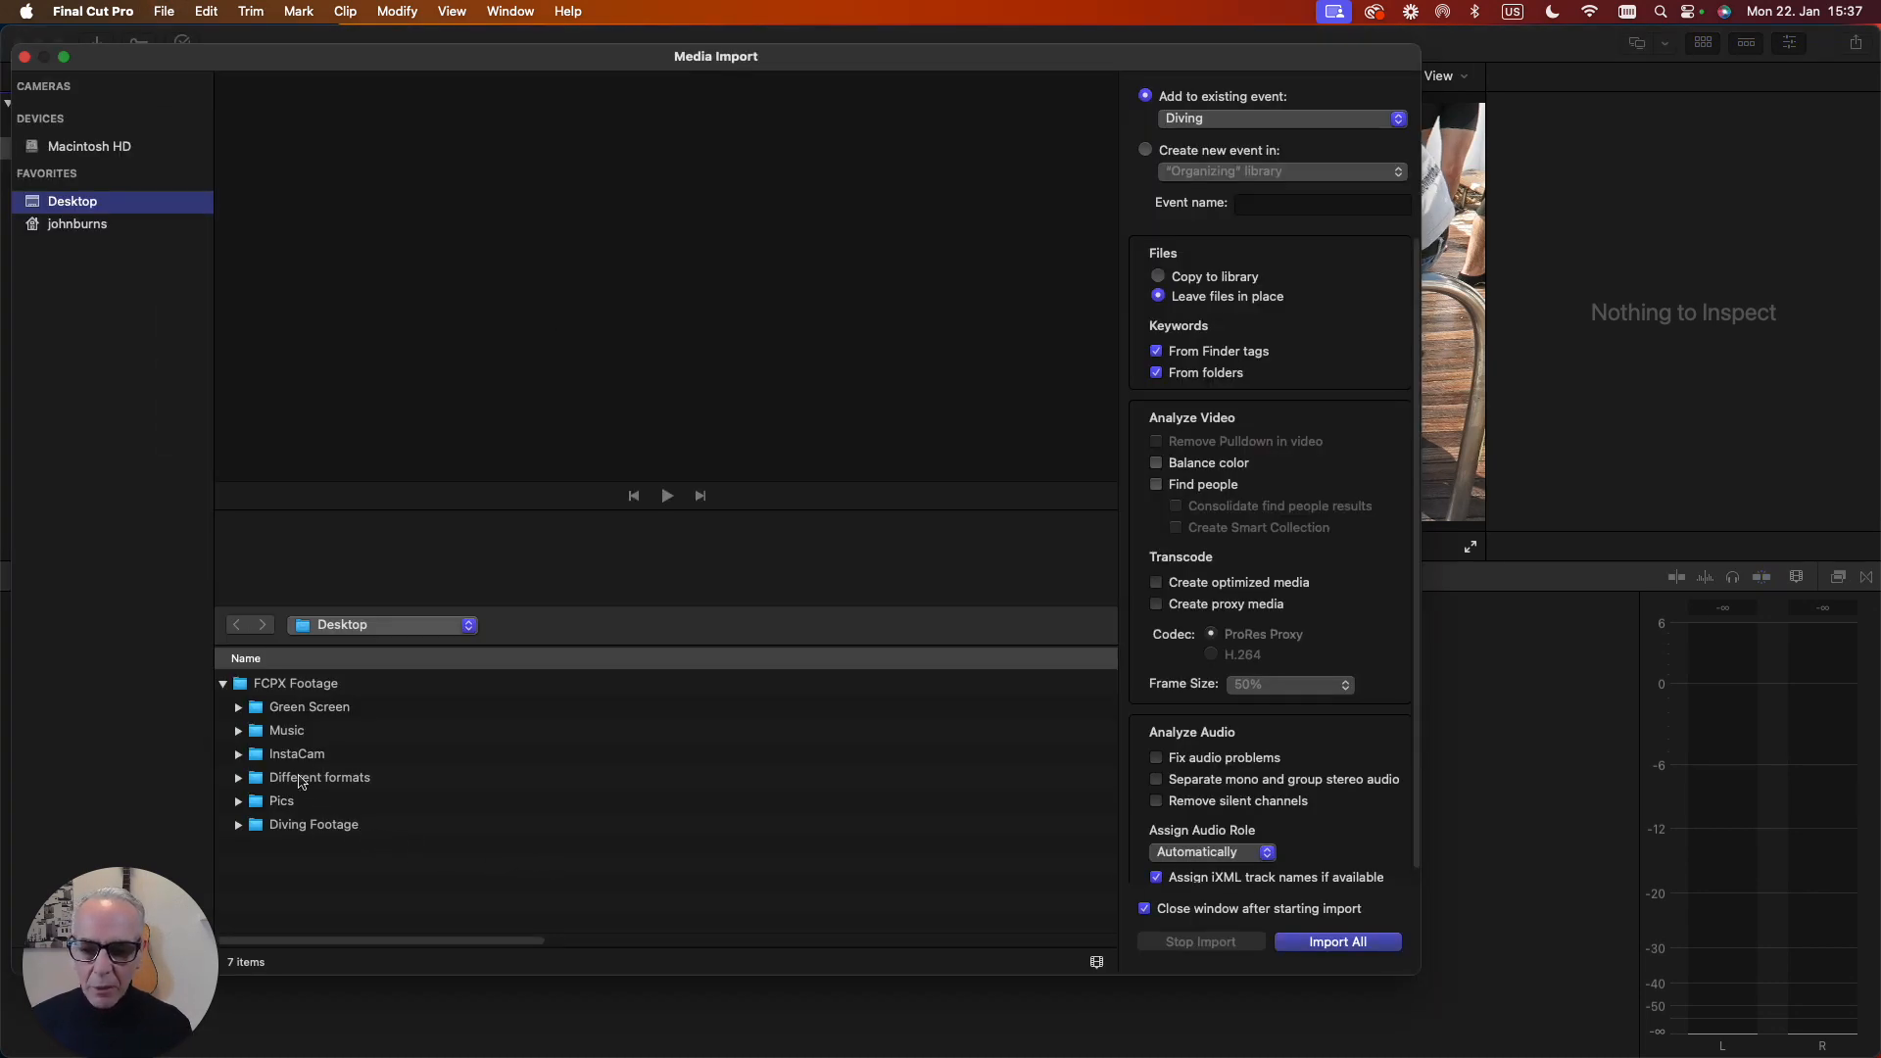
{"action": "left_click", "coordinate": [275, 718]}
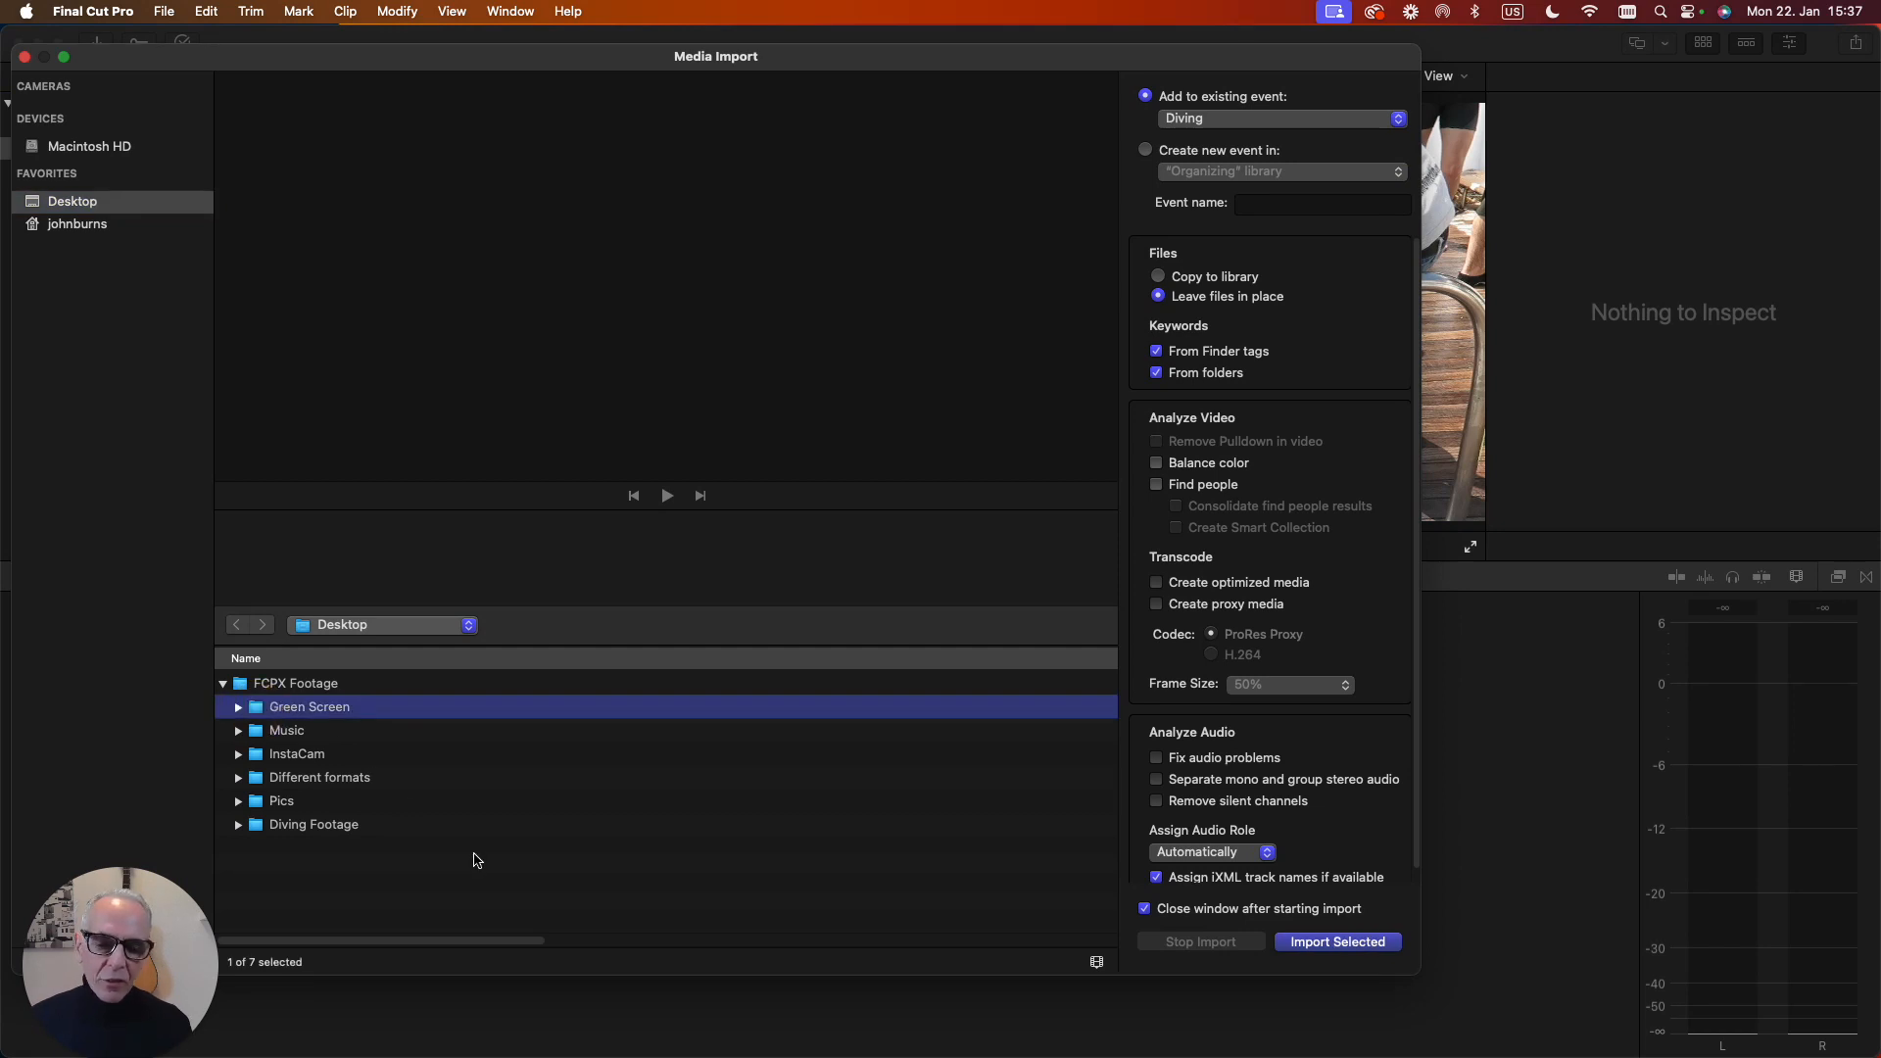
{"action": "left_click", "coordinate": [1146, 152]}
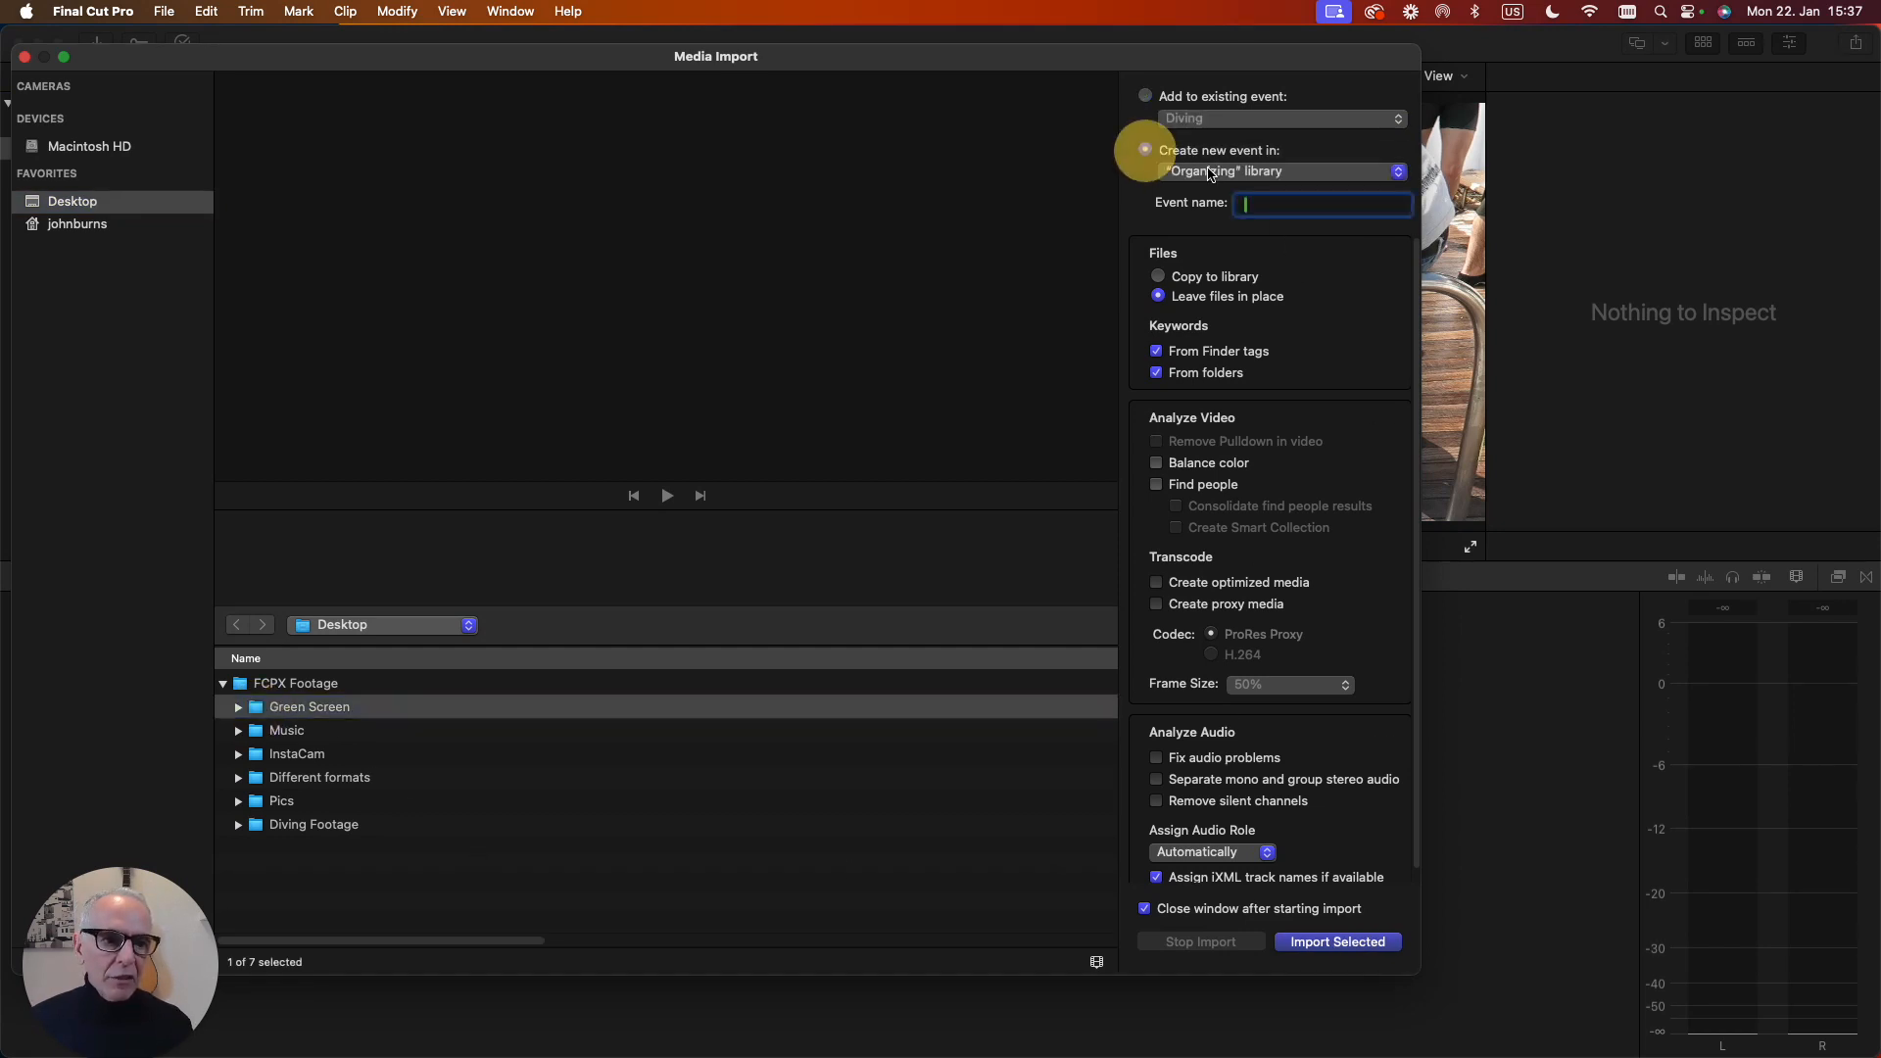
{"action": "left_click", "coordinate": [1264, 203]}
{"action": "type", "text": "Greenscreen"}
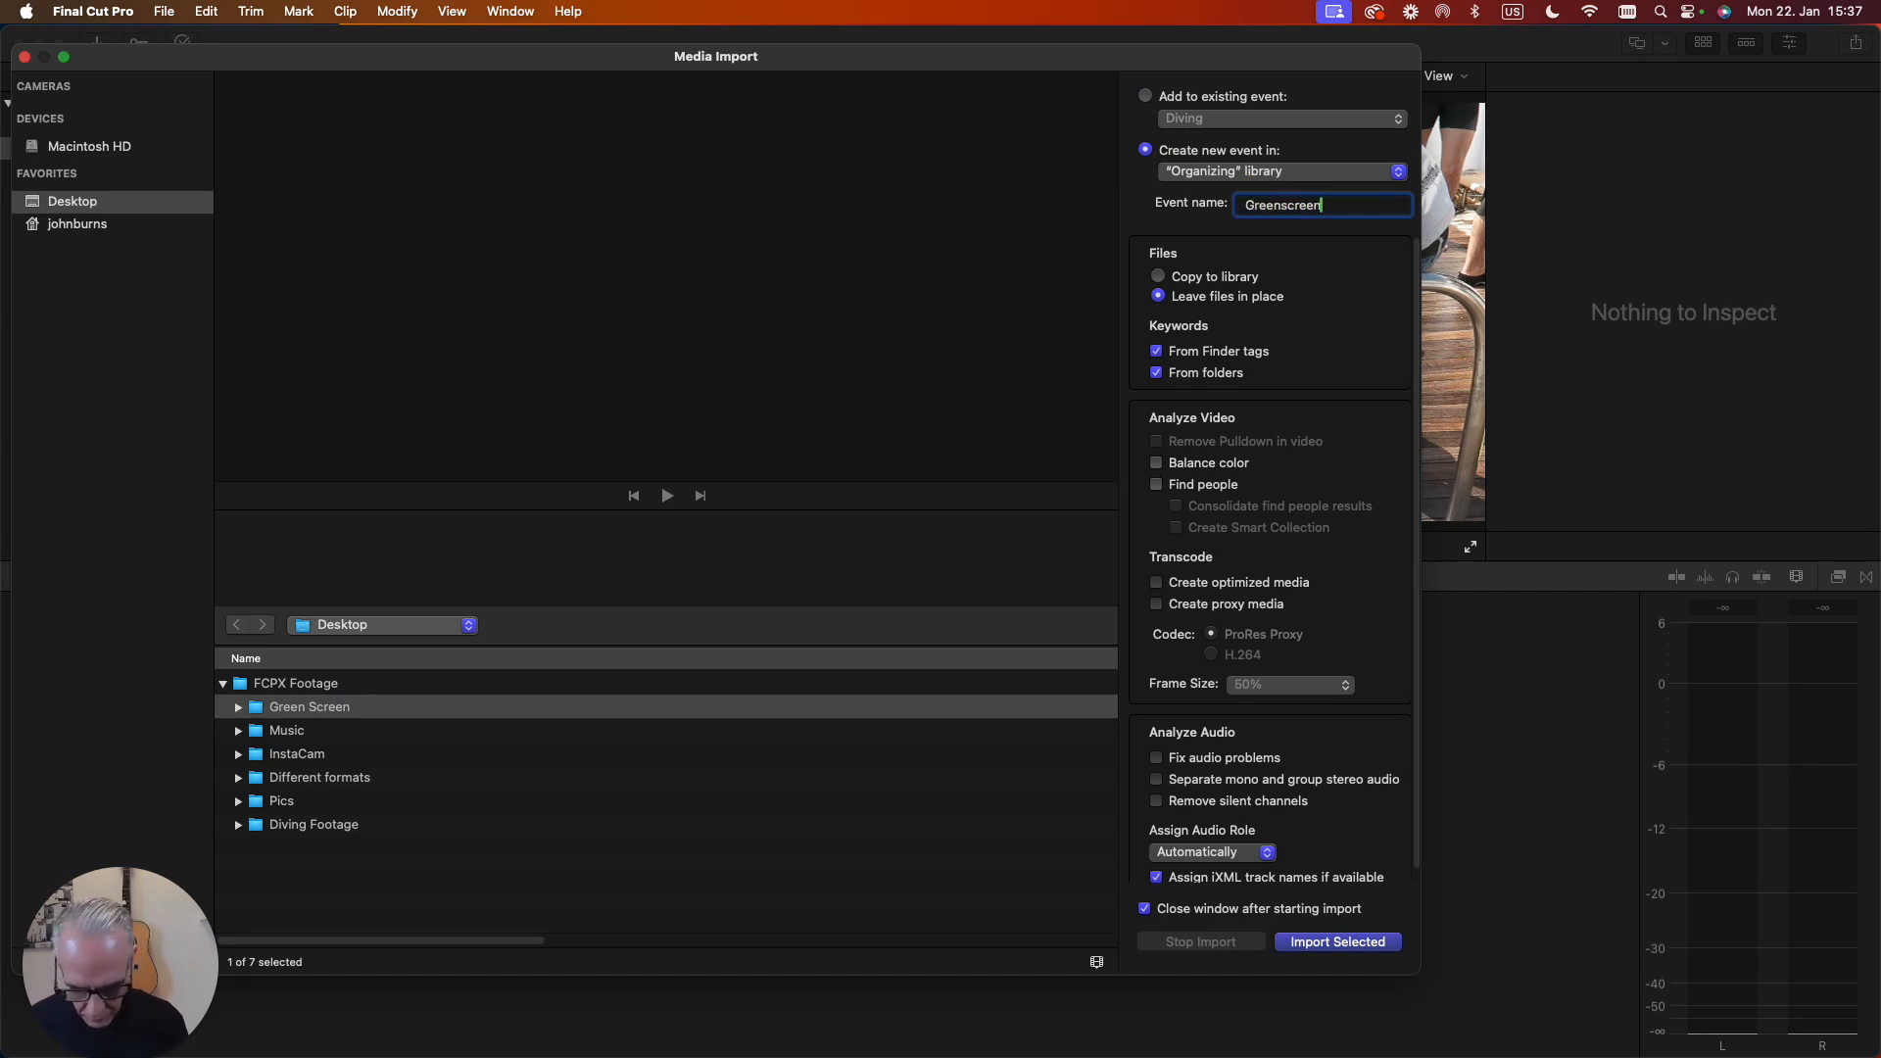
{"action": "left_click", "coordinate": [1344, 943]}
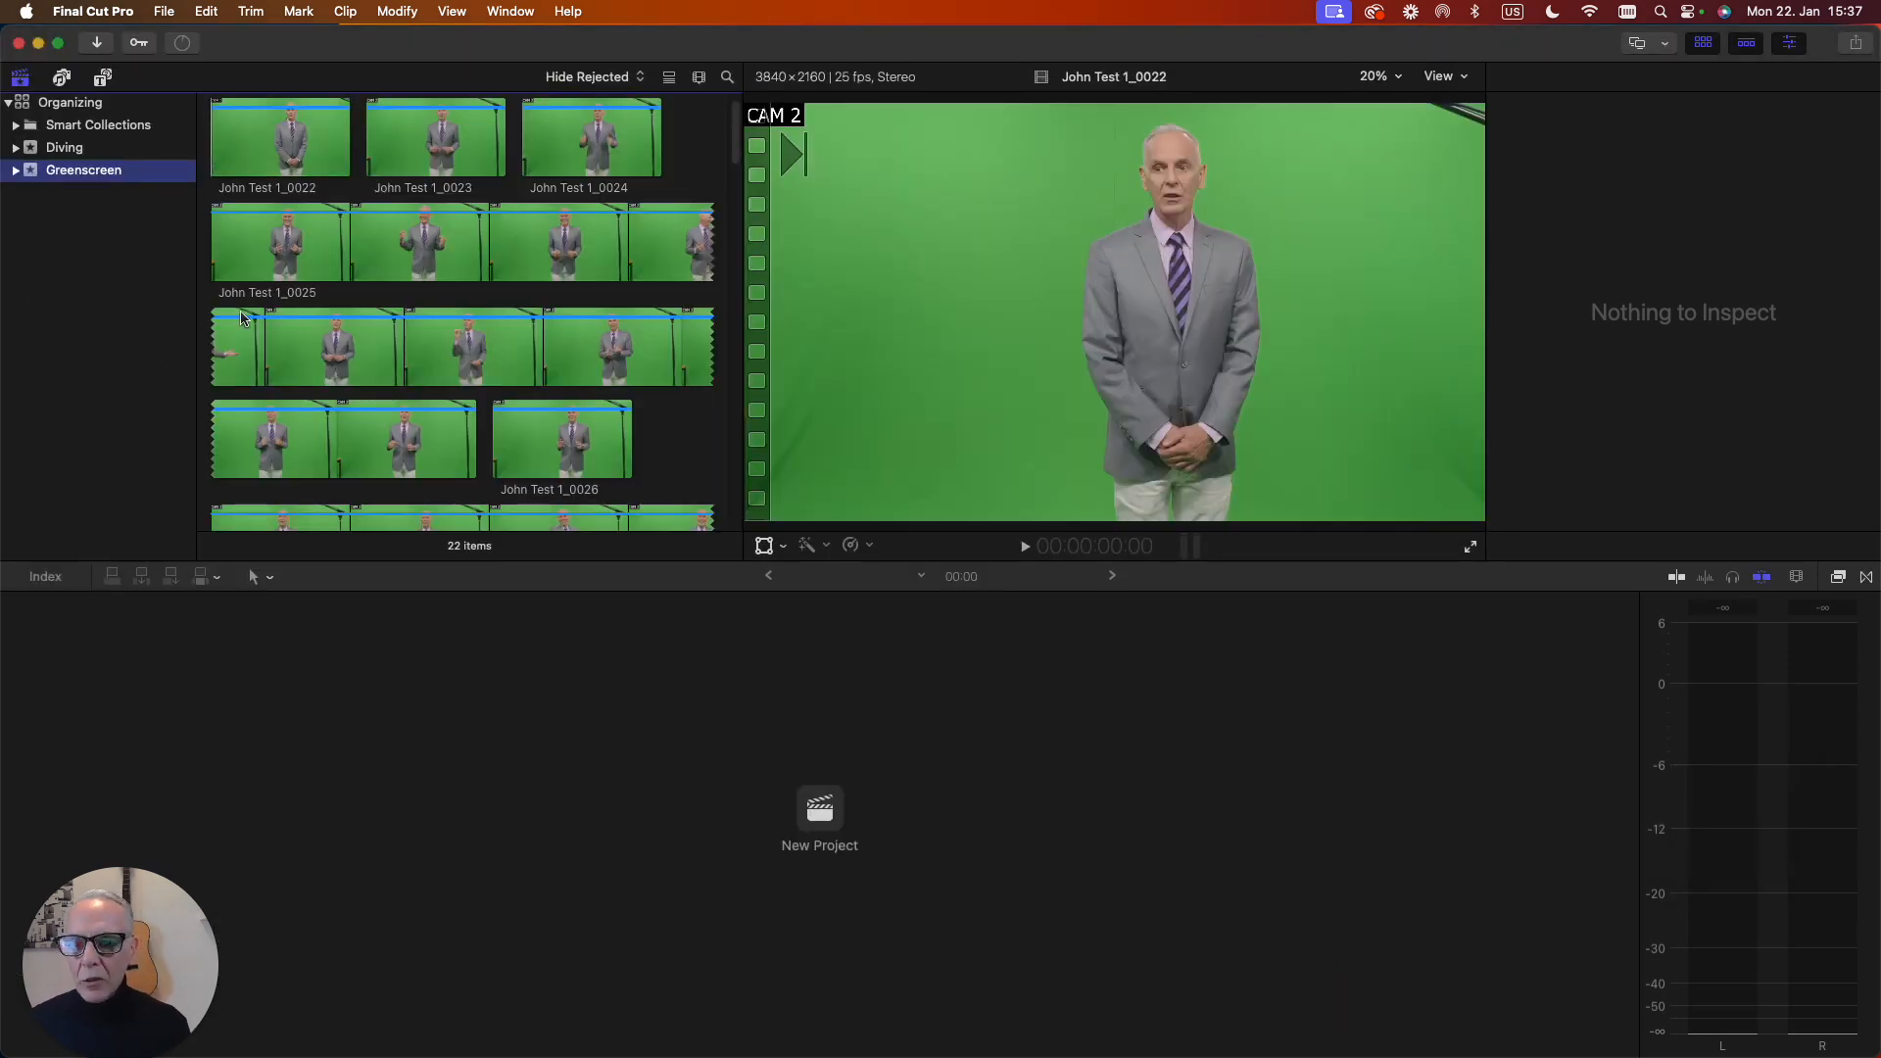
Show each Greenscreen clip as a single thumbnail by setting the filmstrip duration to All, and shrink the clips to the smallest height.
{"action": "left_click", "coordinate": [699, 78]}
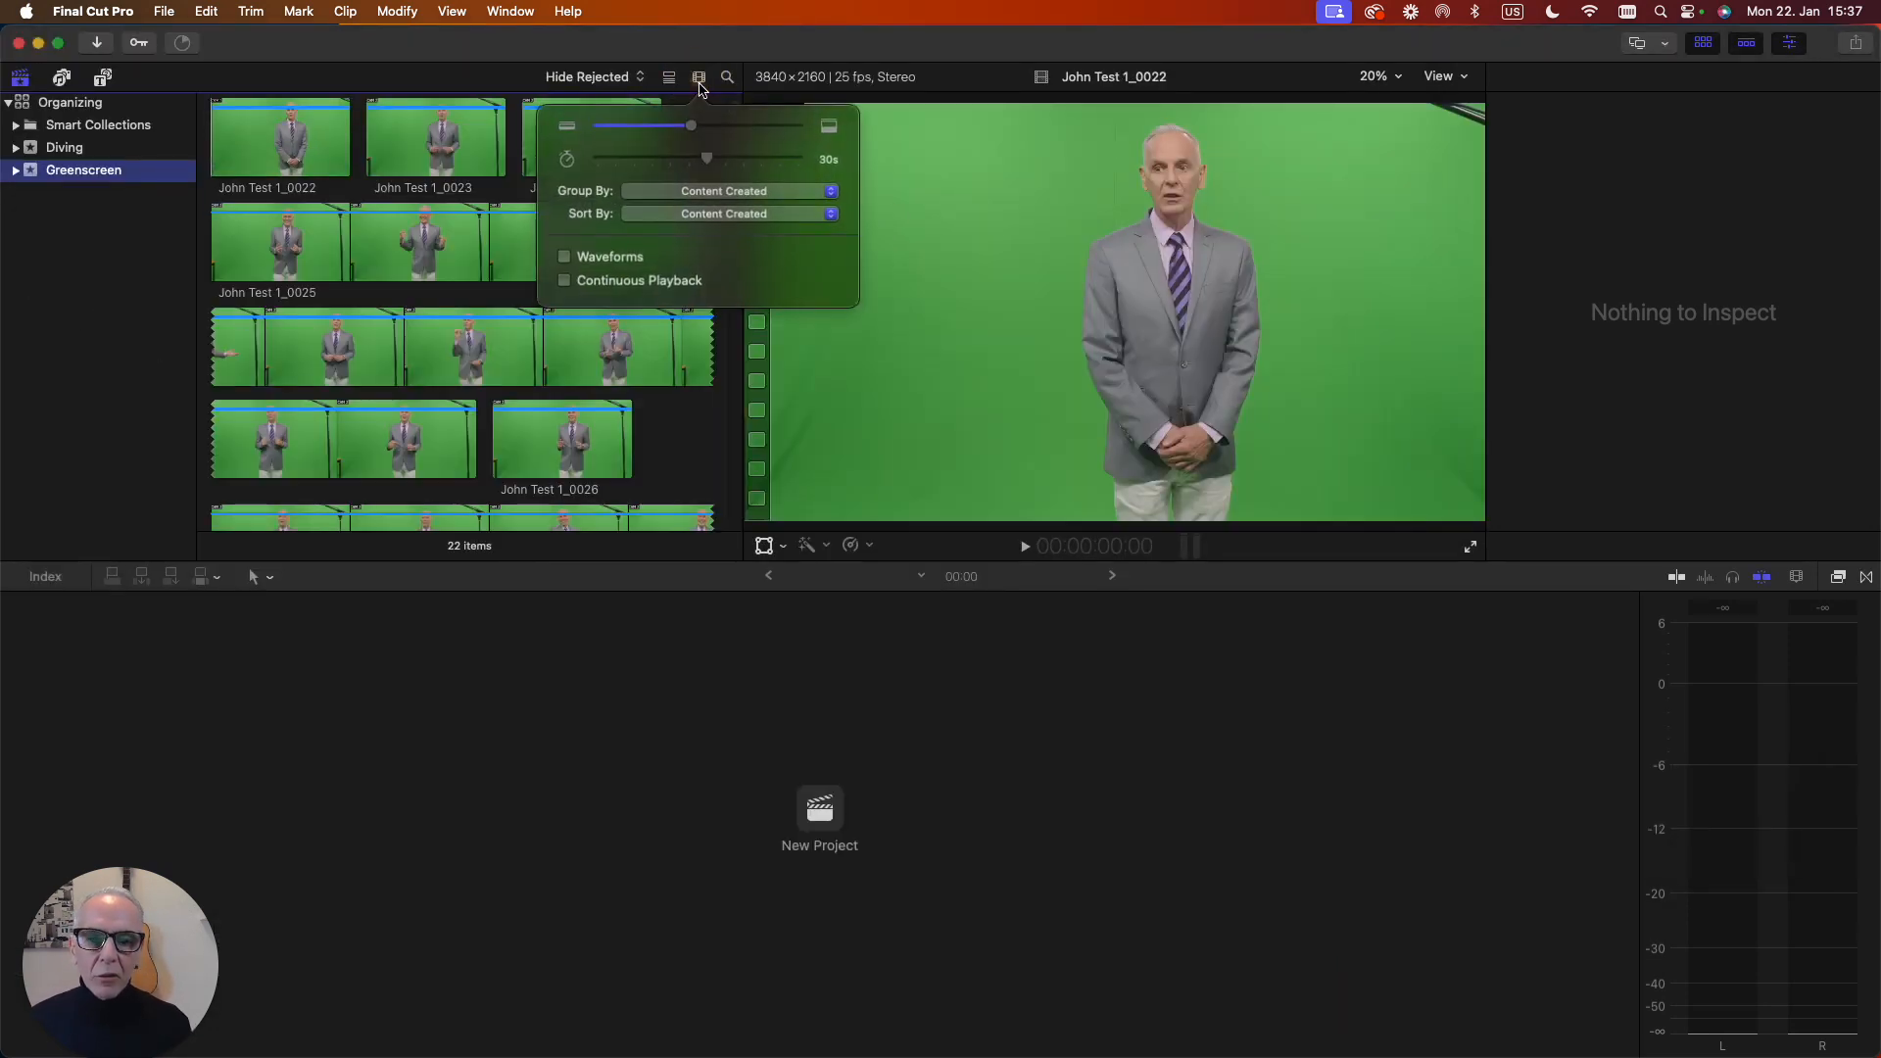
{"action": "left_click_drag", "start_coordinate": [705, 157], "coordinate": [569, 162]}
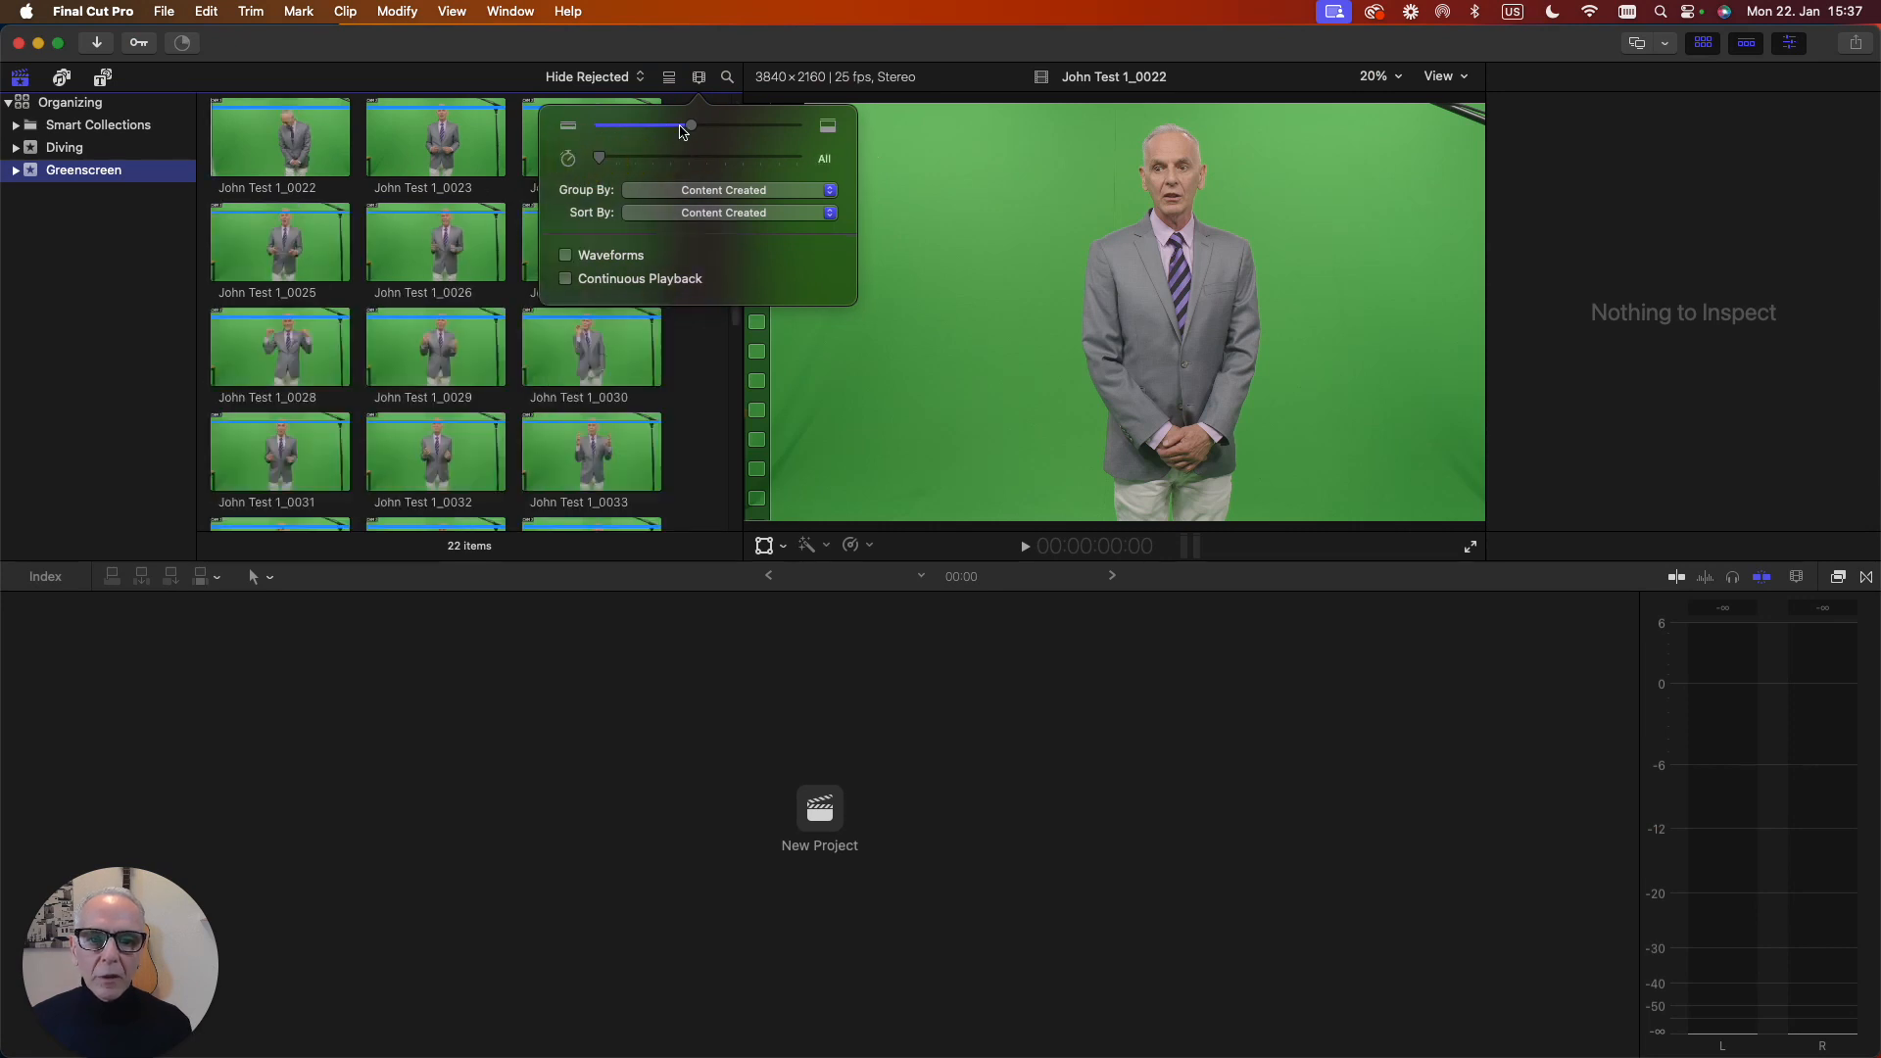
{"action": "left_click_drag", "start_coordinate": [690, 124], "coordinate": [599, 126]}
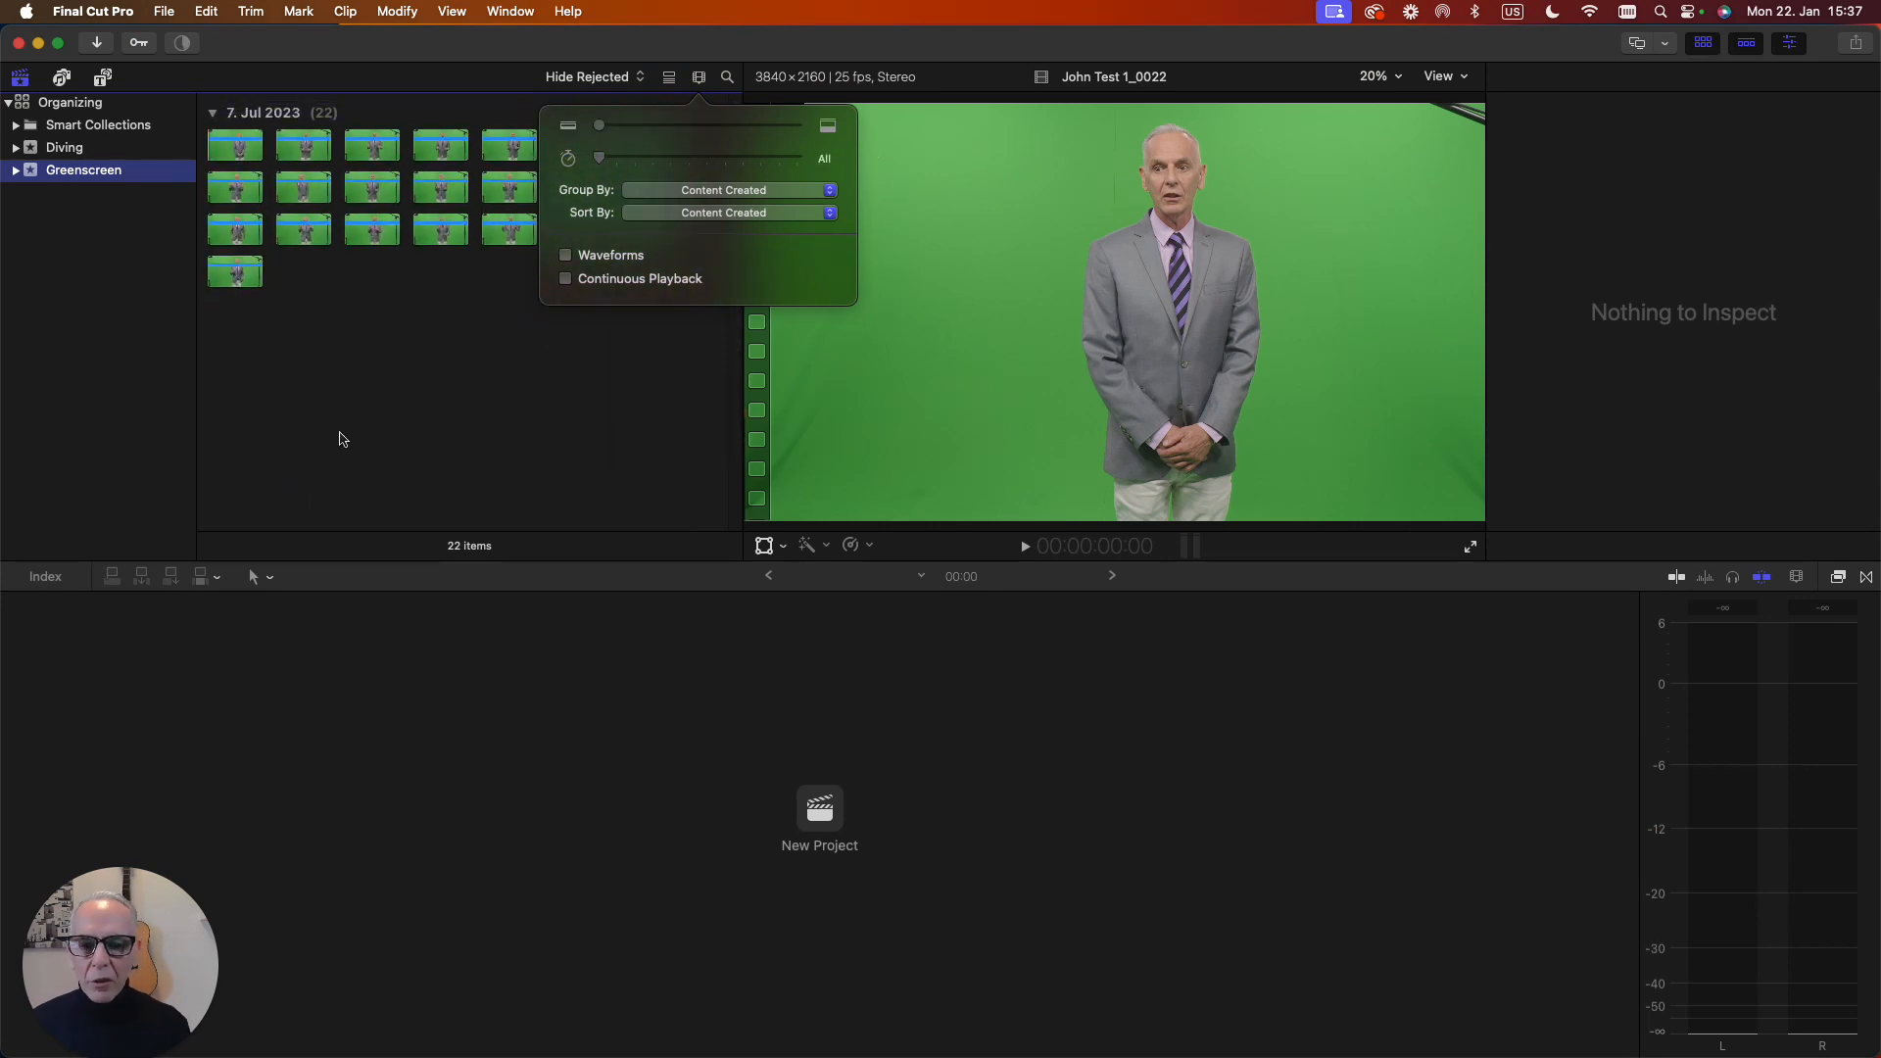
{"action": "left_click", "coordinate": [341, 438]}
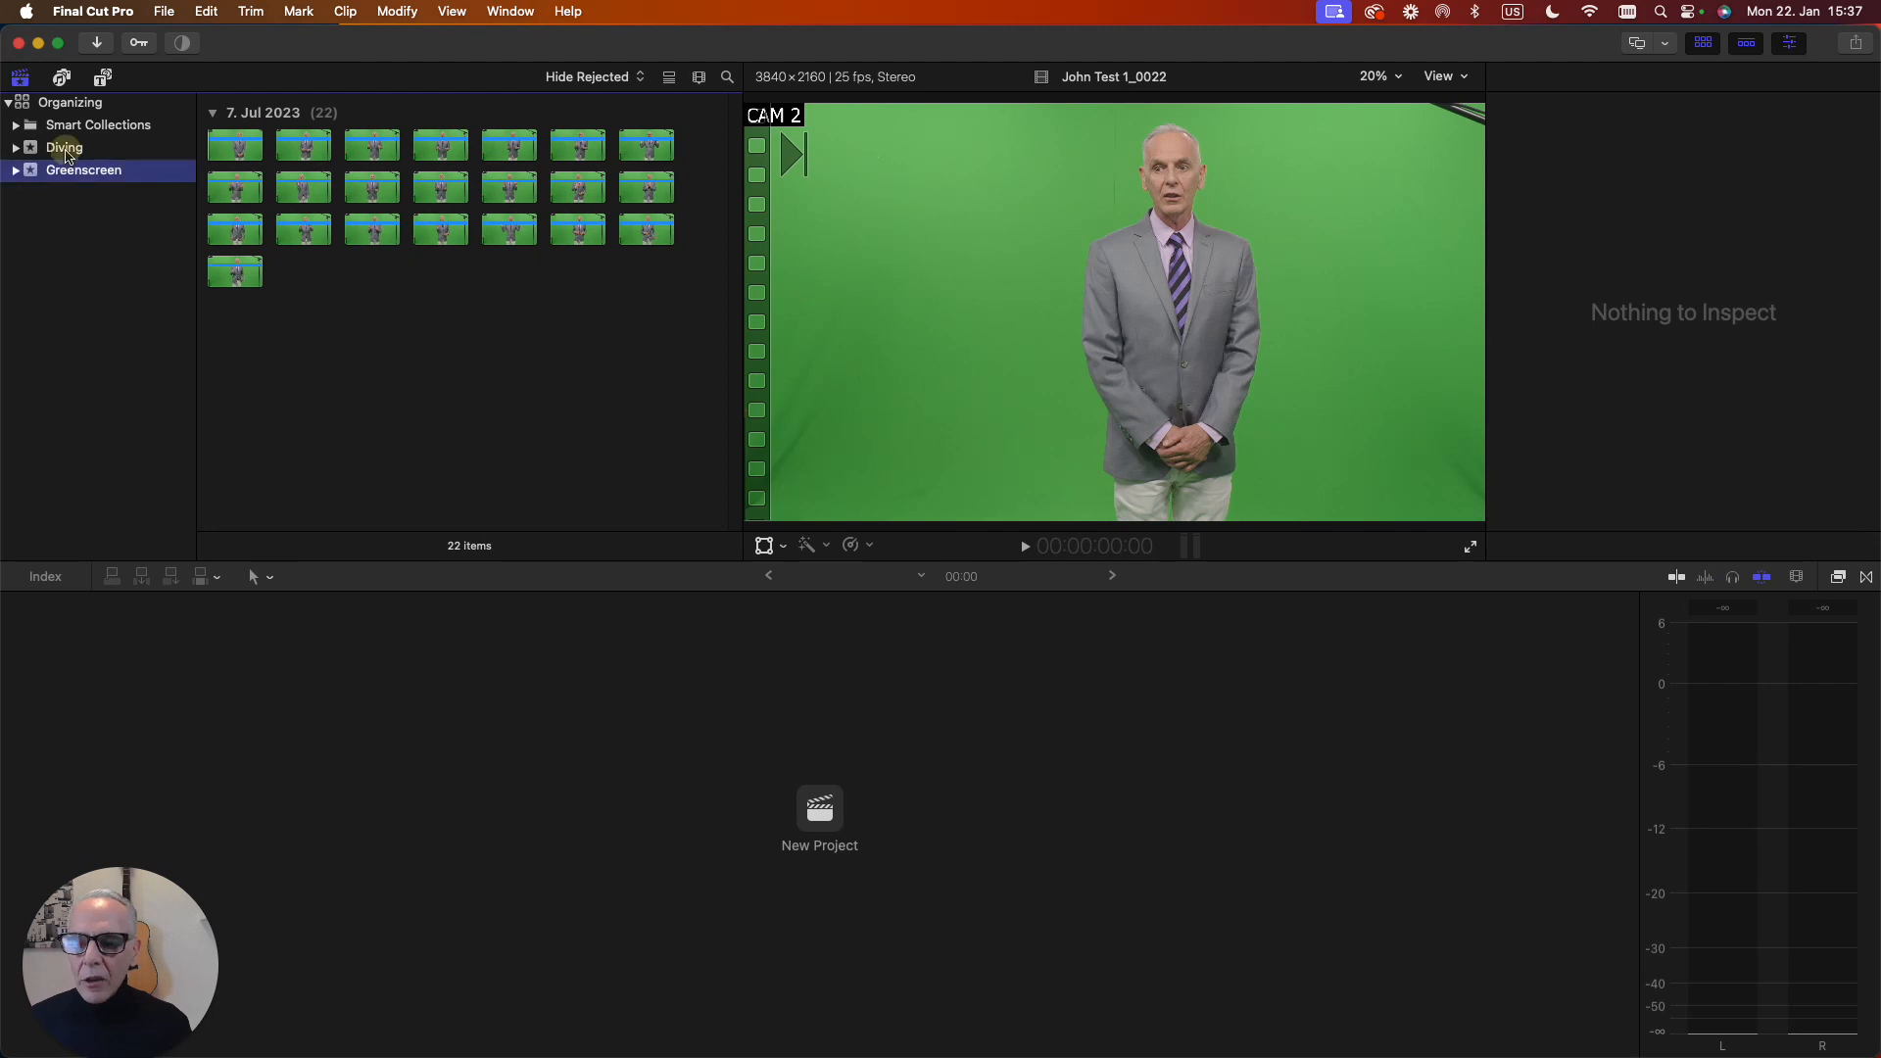
Display all clips of the Organizing library with the filmstrip duration set to All and a smaller clip height.
{"action": "left_click", "coordinate": [67, 151]}
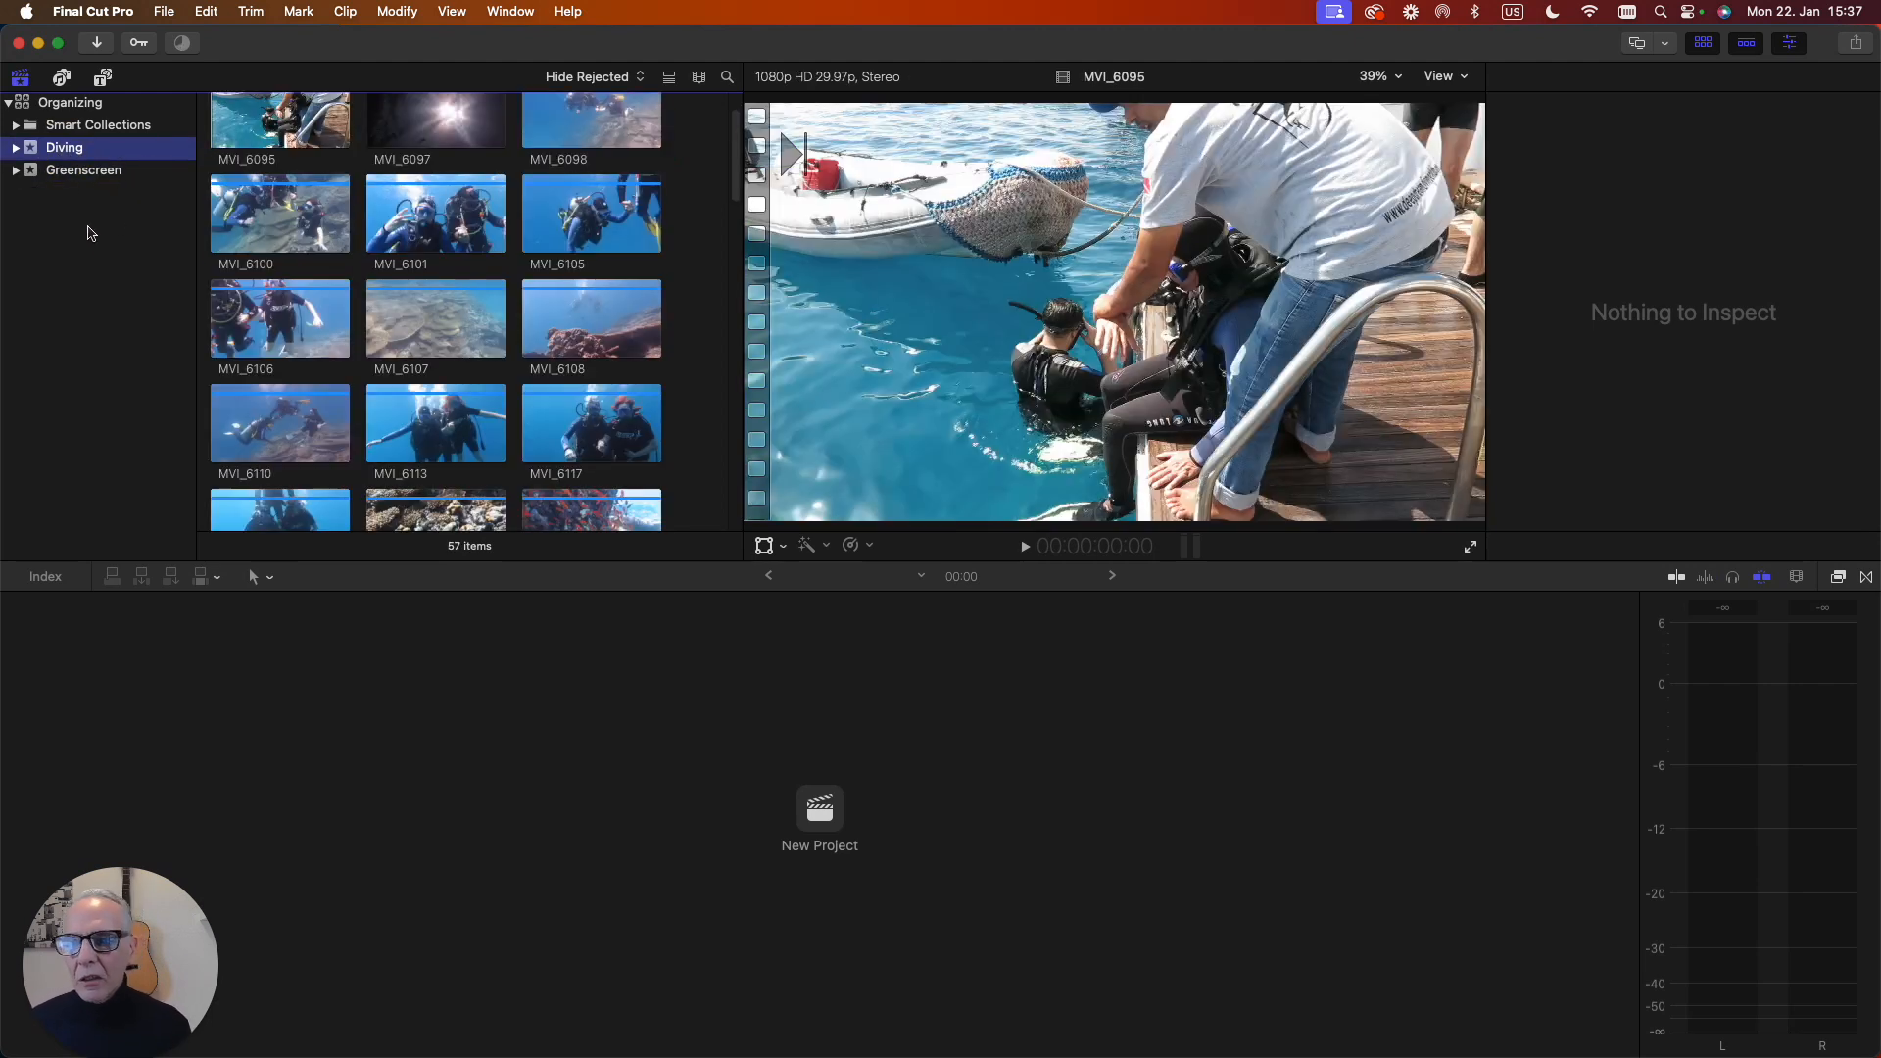
{"action": "left_click", "coordinate": [83, 106]}
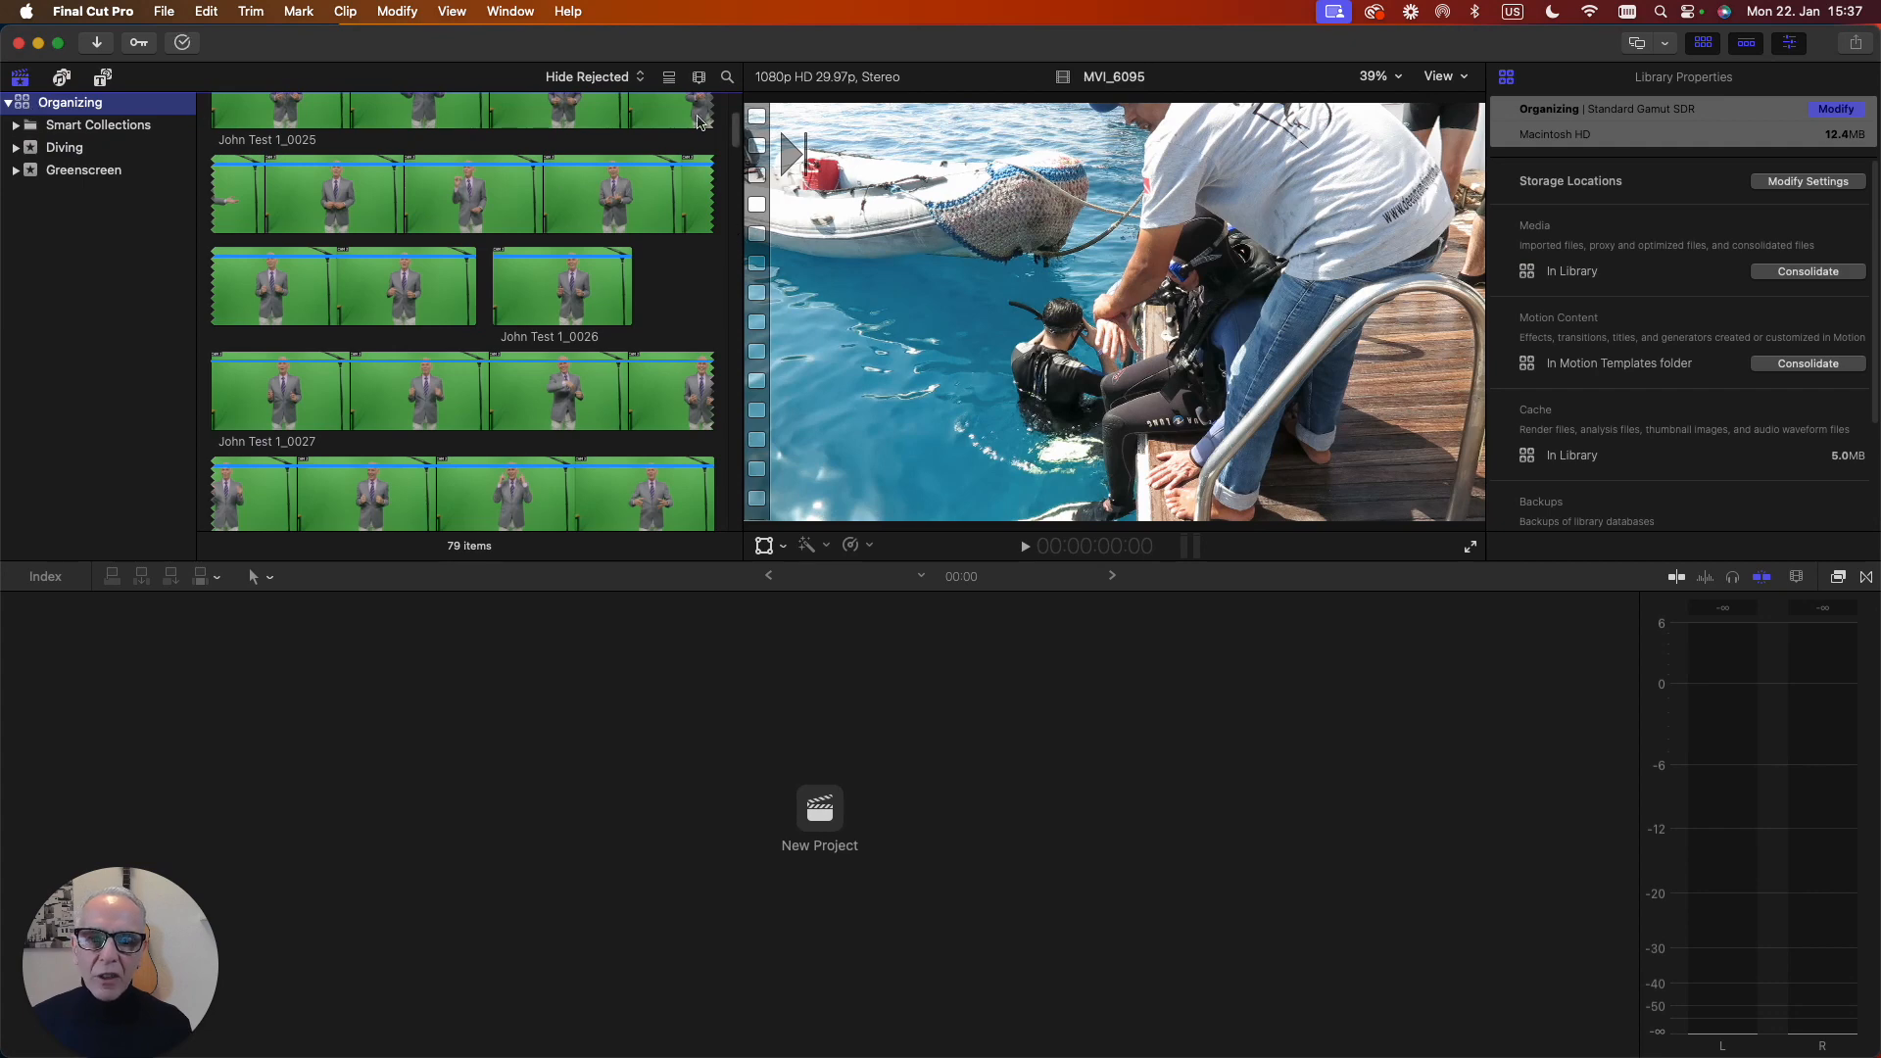
{"action": "left_click", "coordinate": [699, 79]}
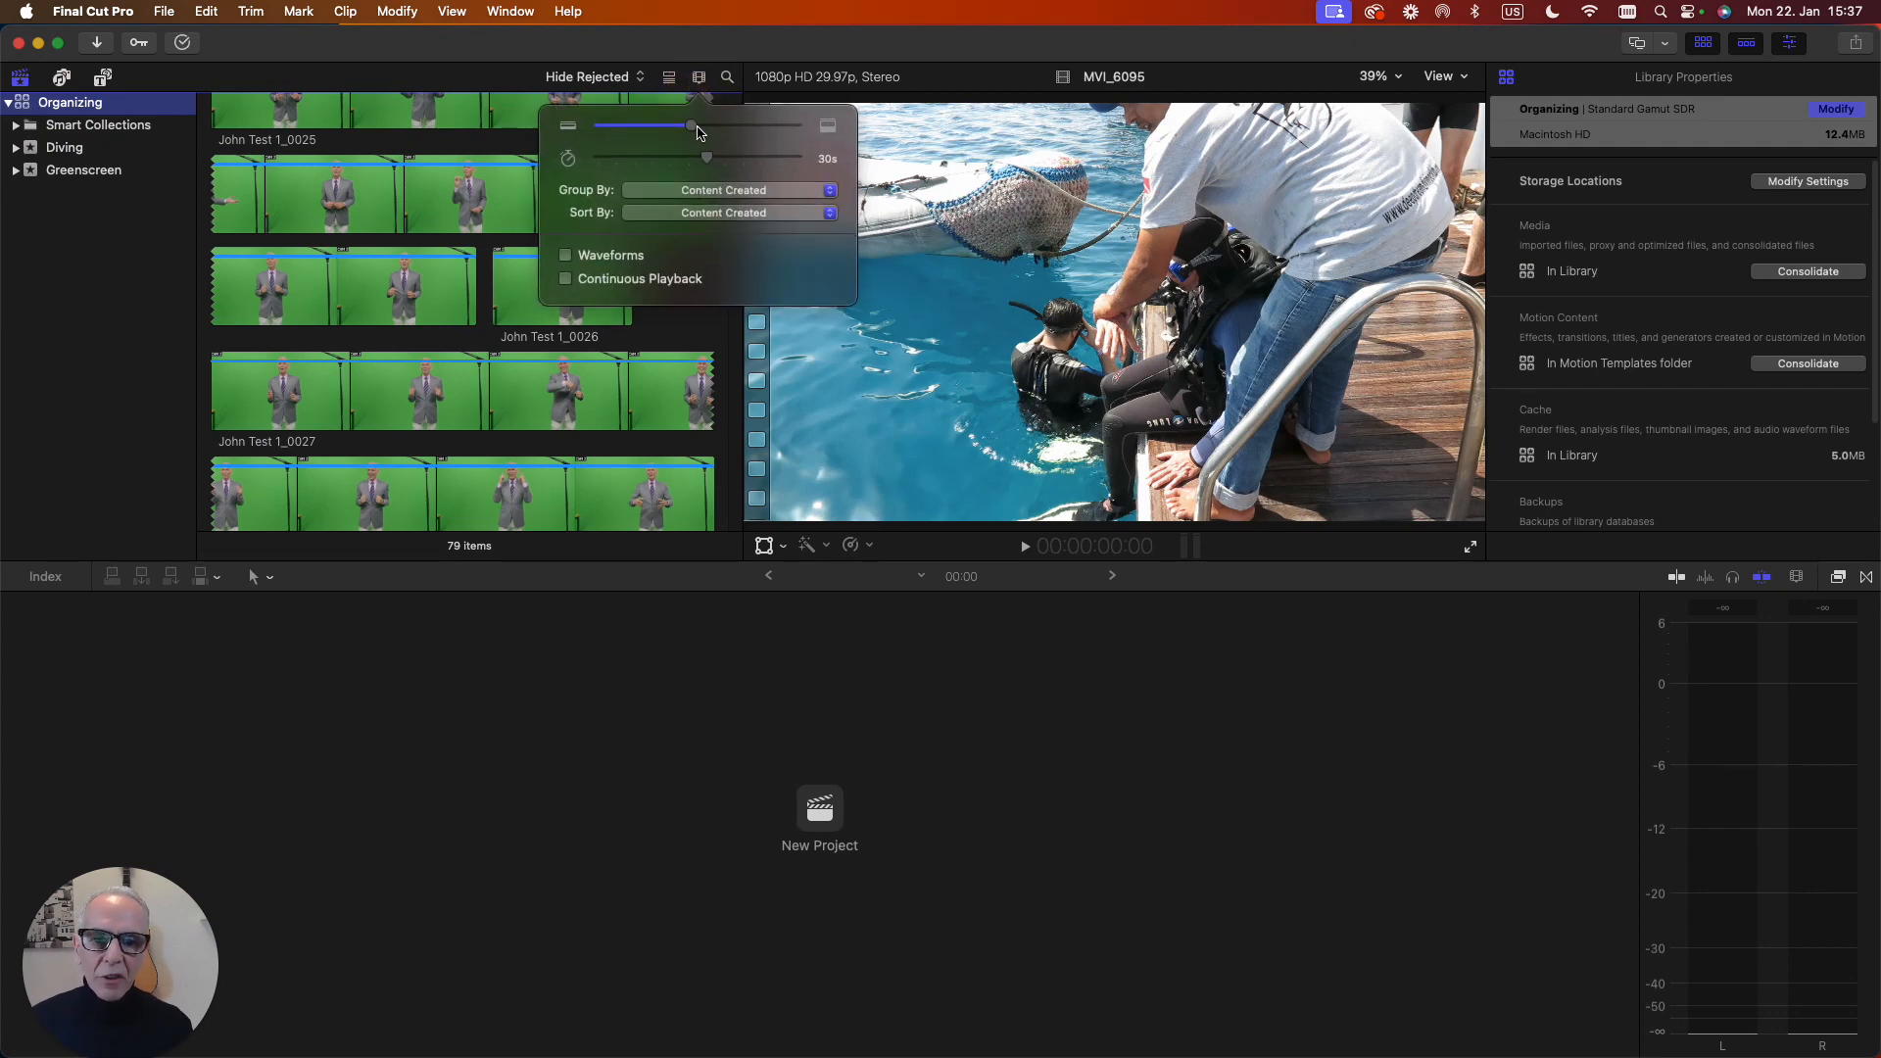
{"action": "left_click_drag", "start_coordinate": [694, 128], "coordinate": [599, 159]}
{"action": "left_click", "coordinate": [664, 158]}
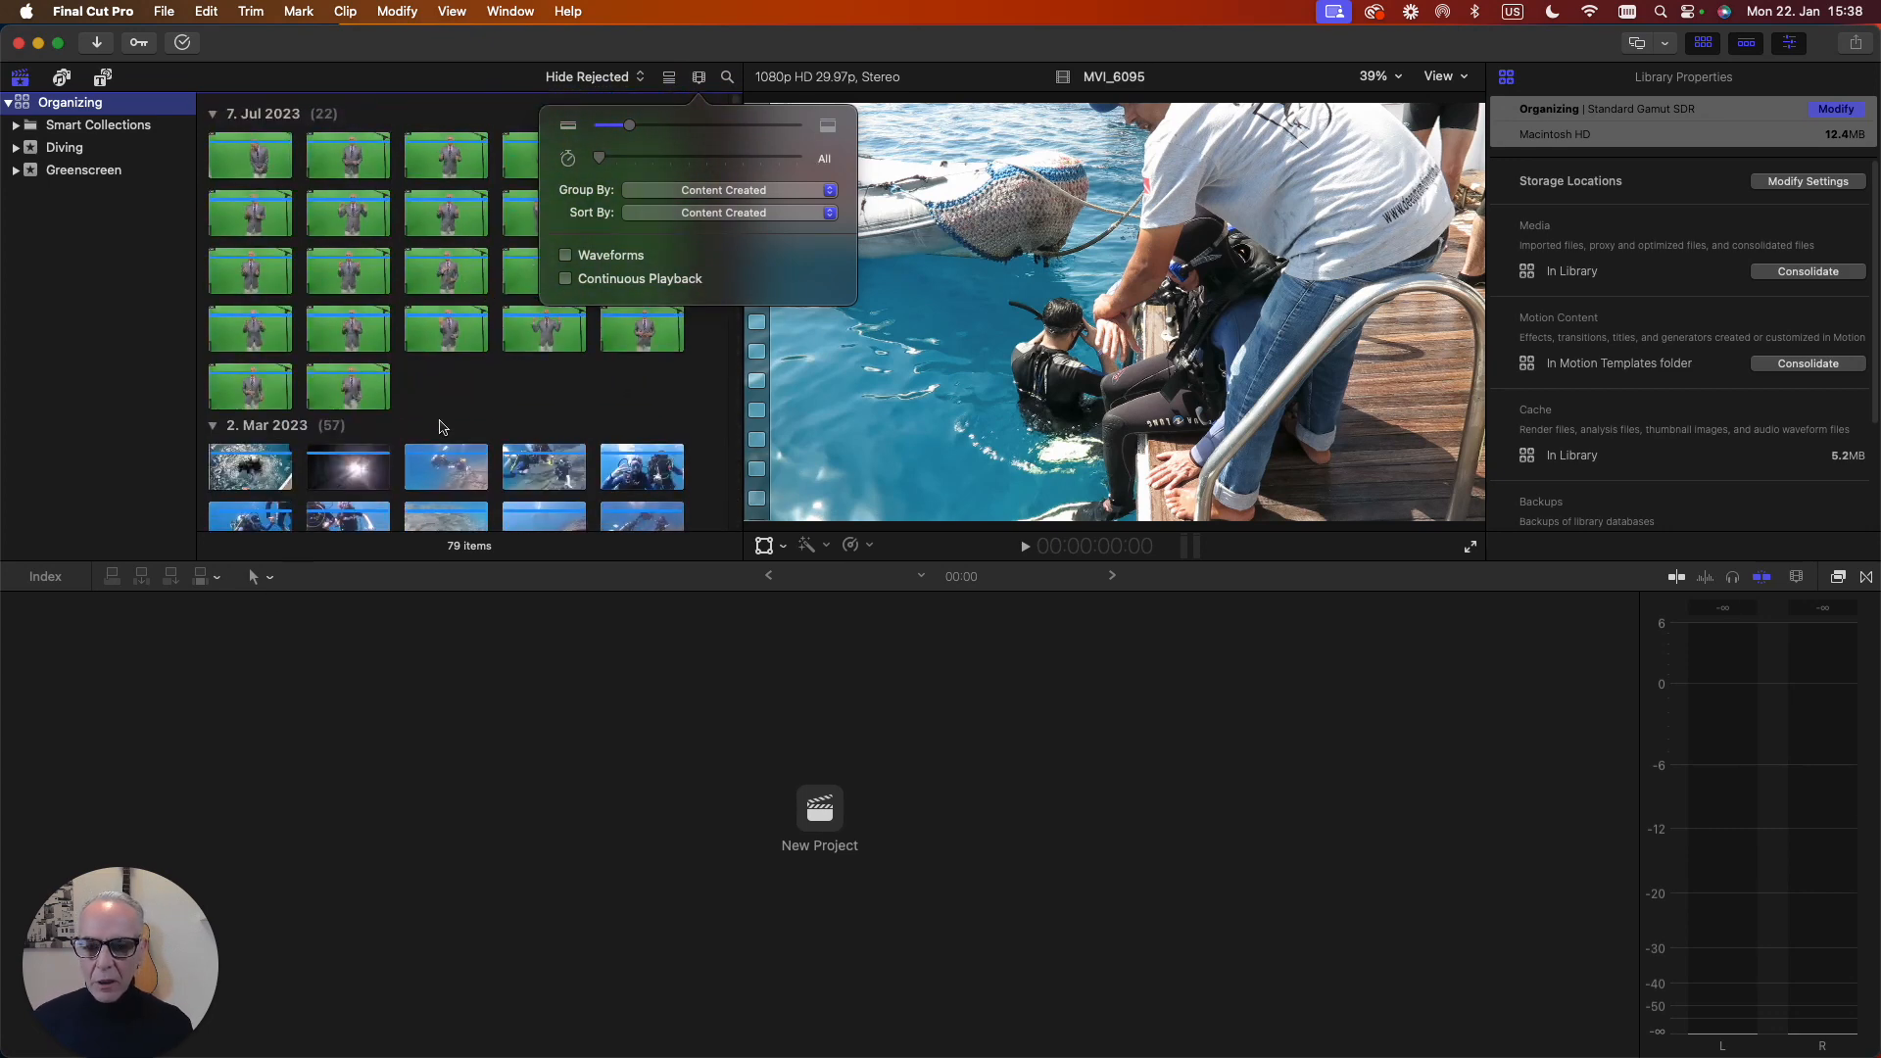
{"action": "scroll", "coordinate": [442, 429], "scroll_direction": "down", "scroll_amount": 5}
{"action": "left_click", "coordinate": [59, 280]}
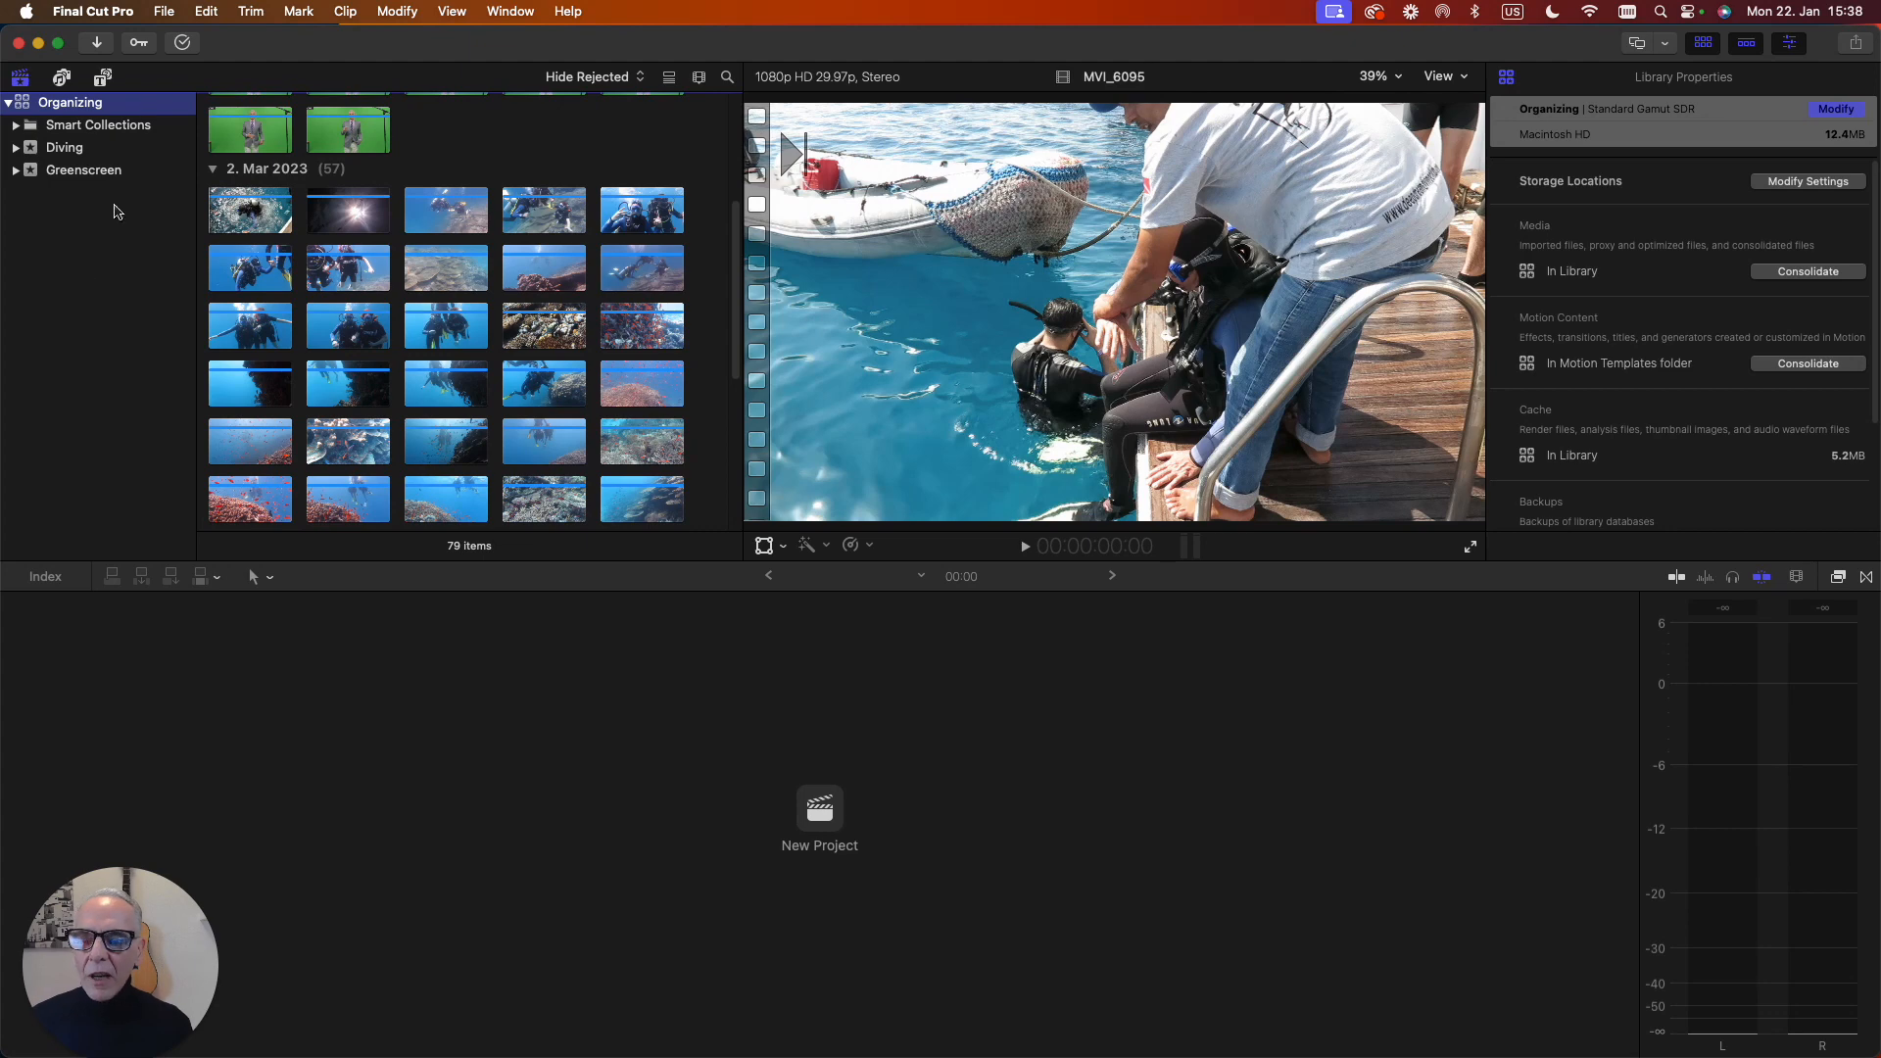
Open the media import window and select the six images from Random Pic 6.jpg through Random Pic 3.jpg in the Pics folder.
{"action": "left_click", "coordinate": [168, 12]}
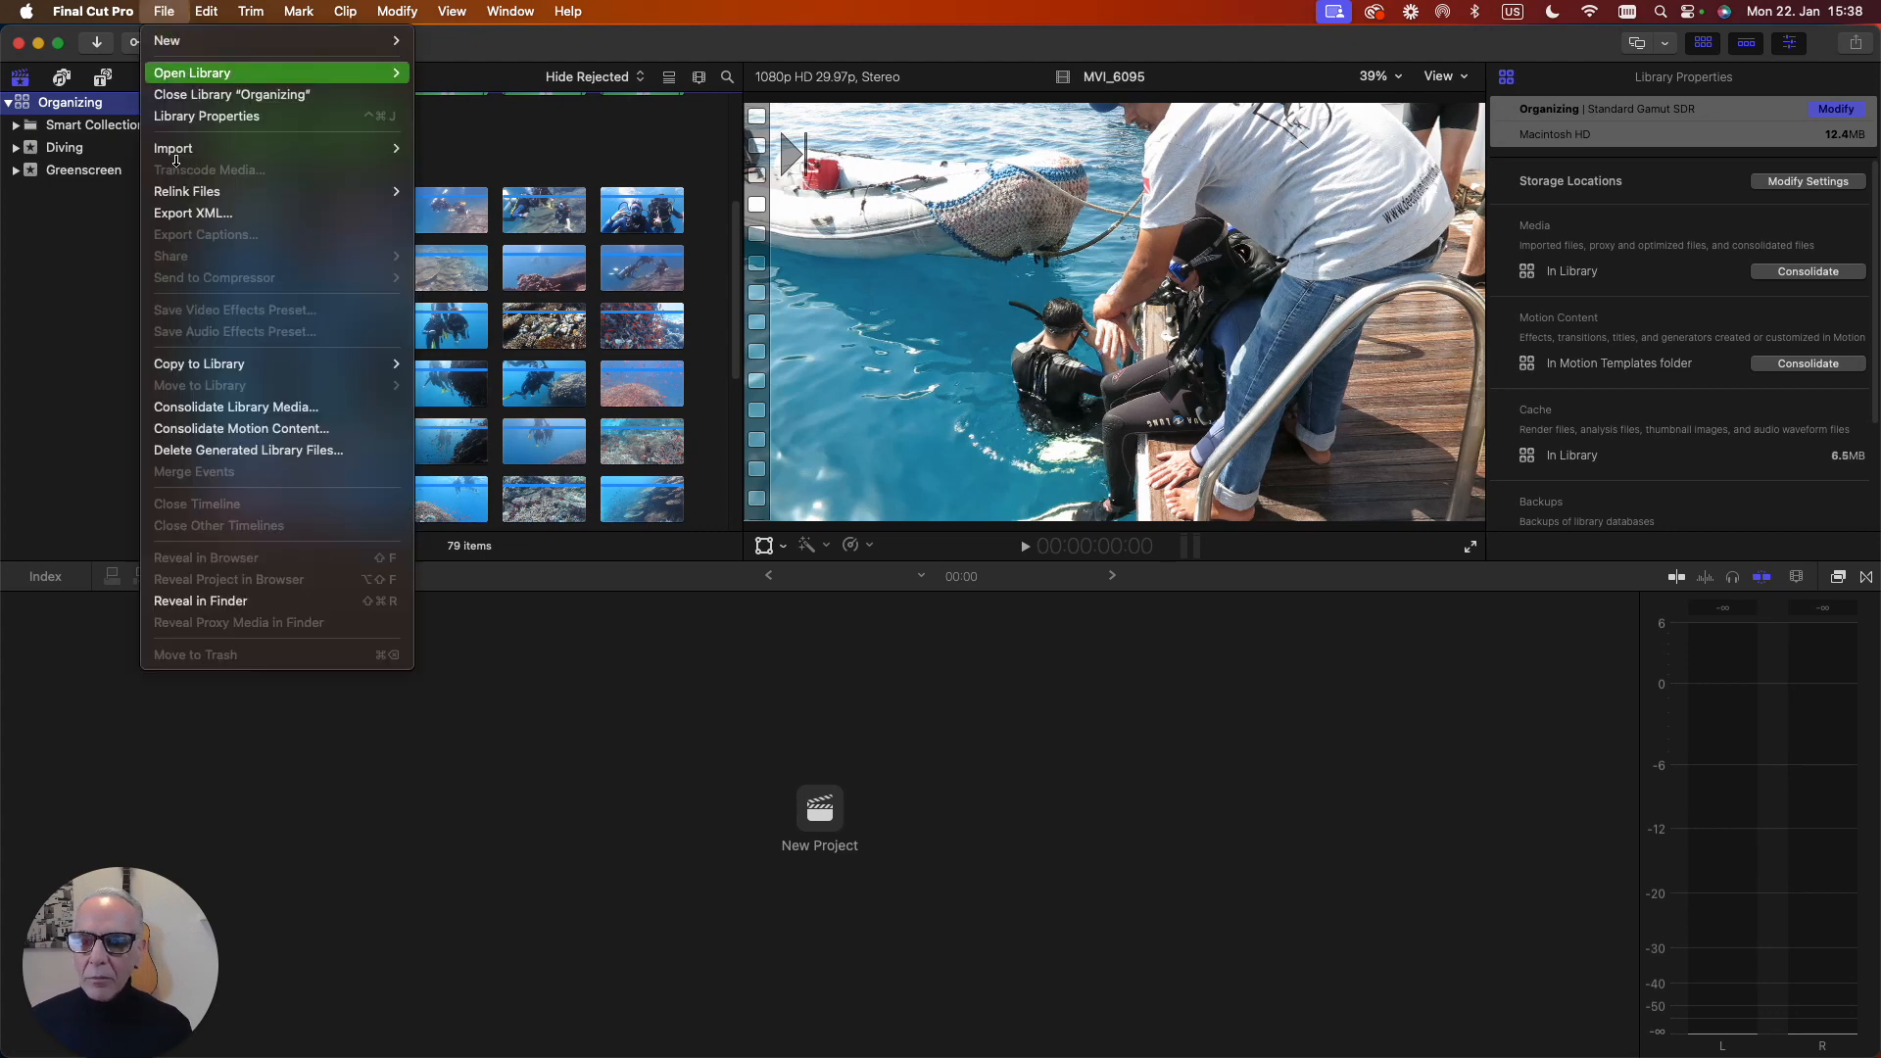
{"action": "mouse_move", "coordinate": [191, 149]}
{"action": "left_click", "coordinate": [507, 157]}
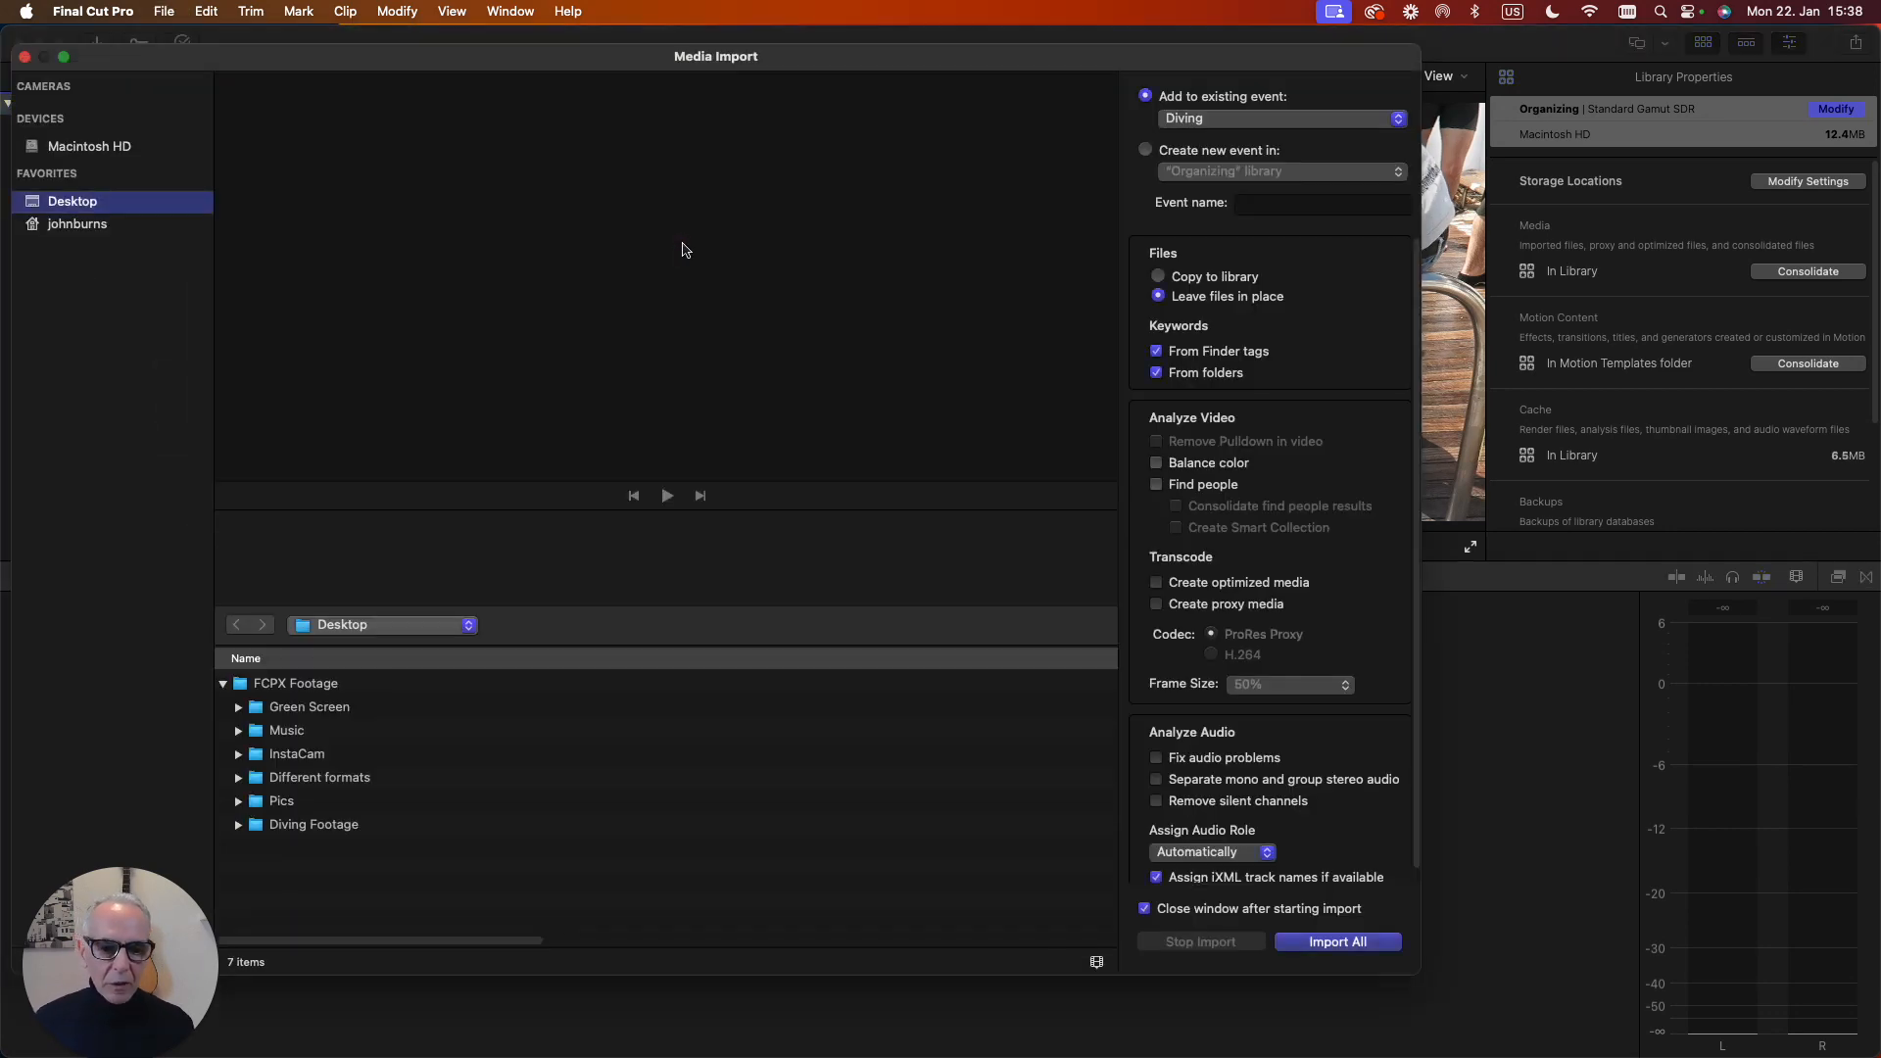
{"action": "left_click", "coordinate": [238, 801]}
{"action": "scroll", "coordinate": [329, 762], "scroll_direction": "down", "scroll_amount": 3}
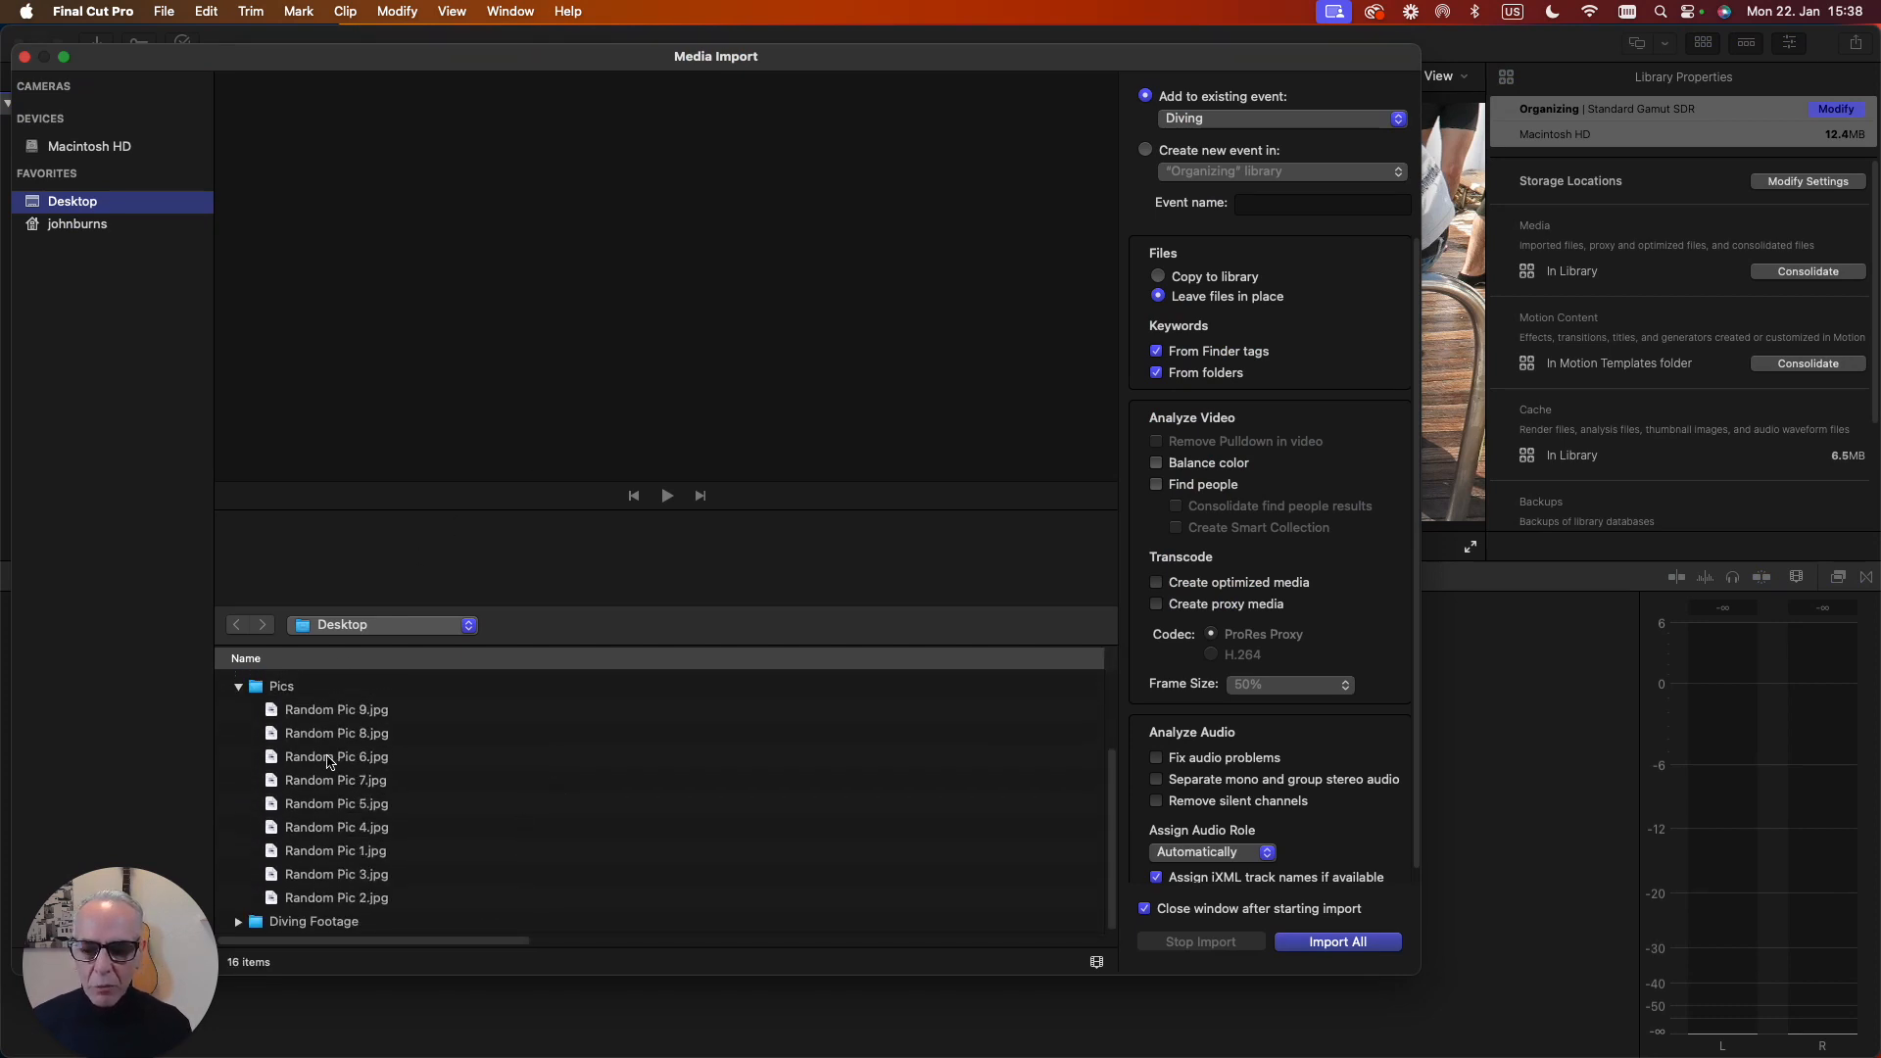
{"action": "left_click", "coordinate": [334, 761]}
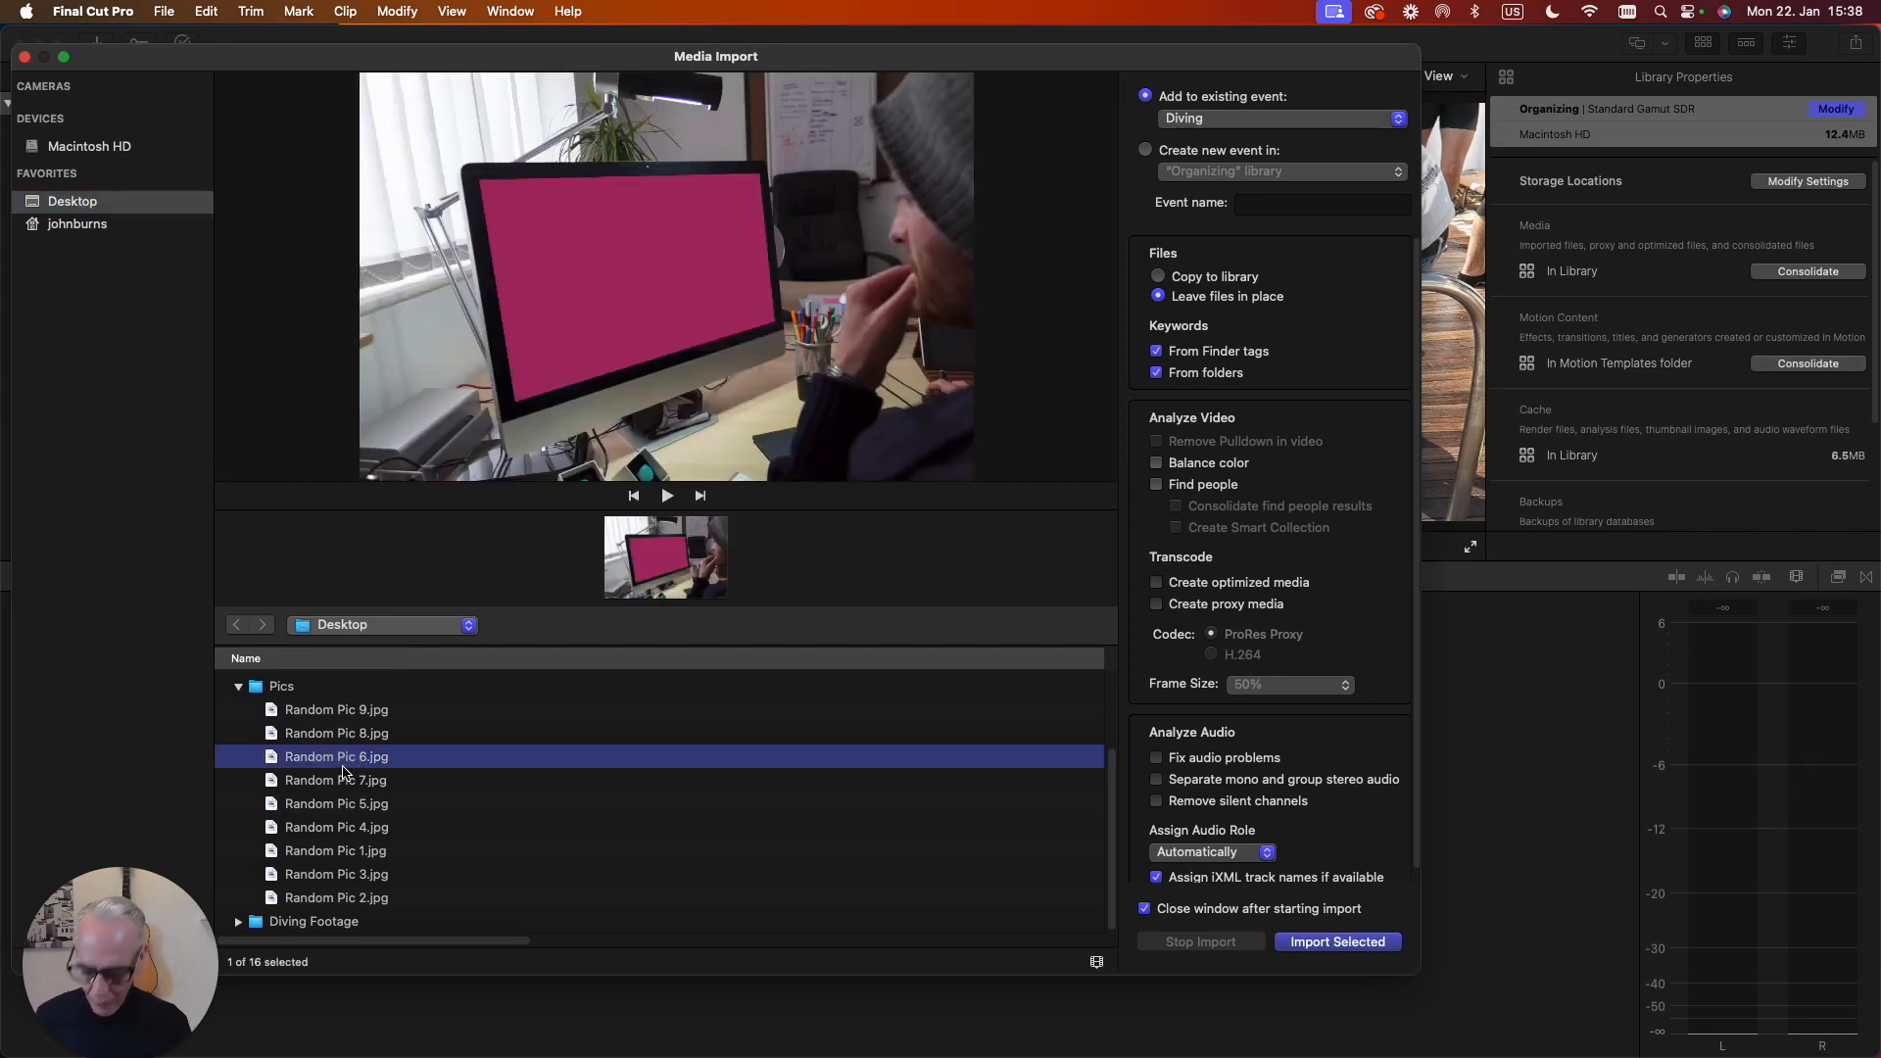
{"action": "left_click", "coordinate": [328, 874], "text": "shift"}
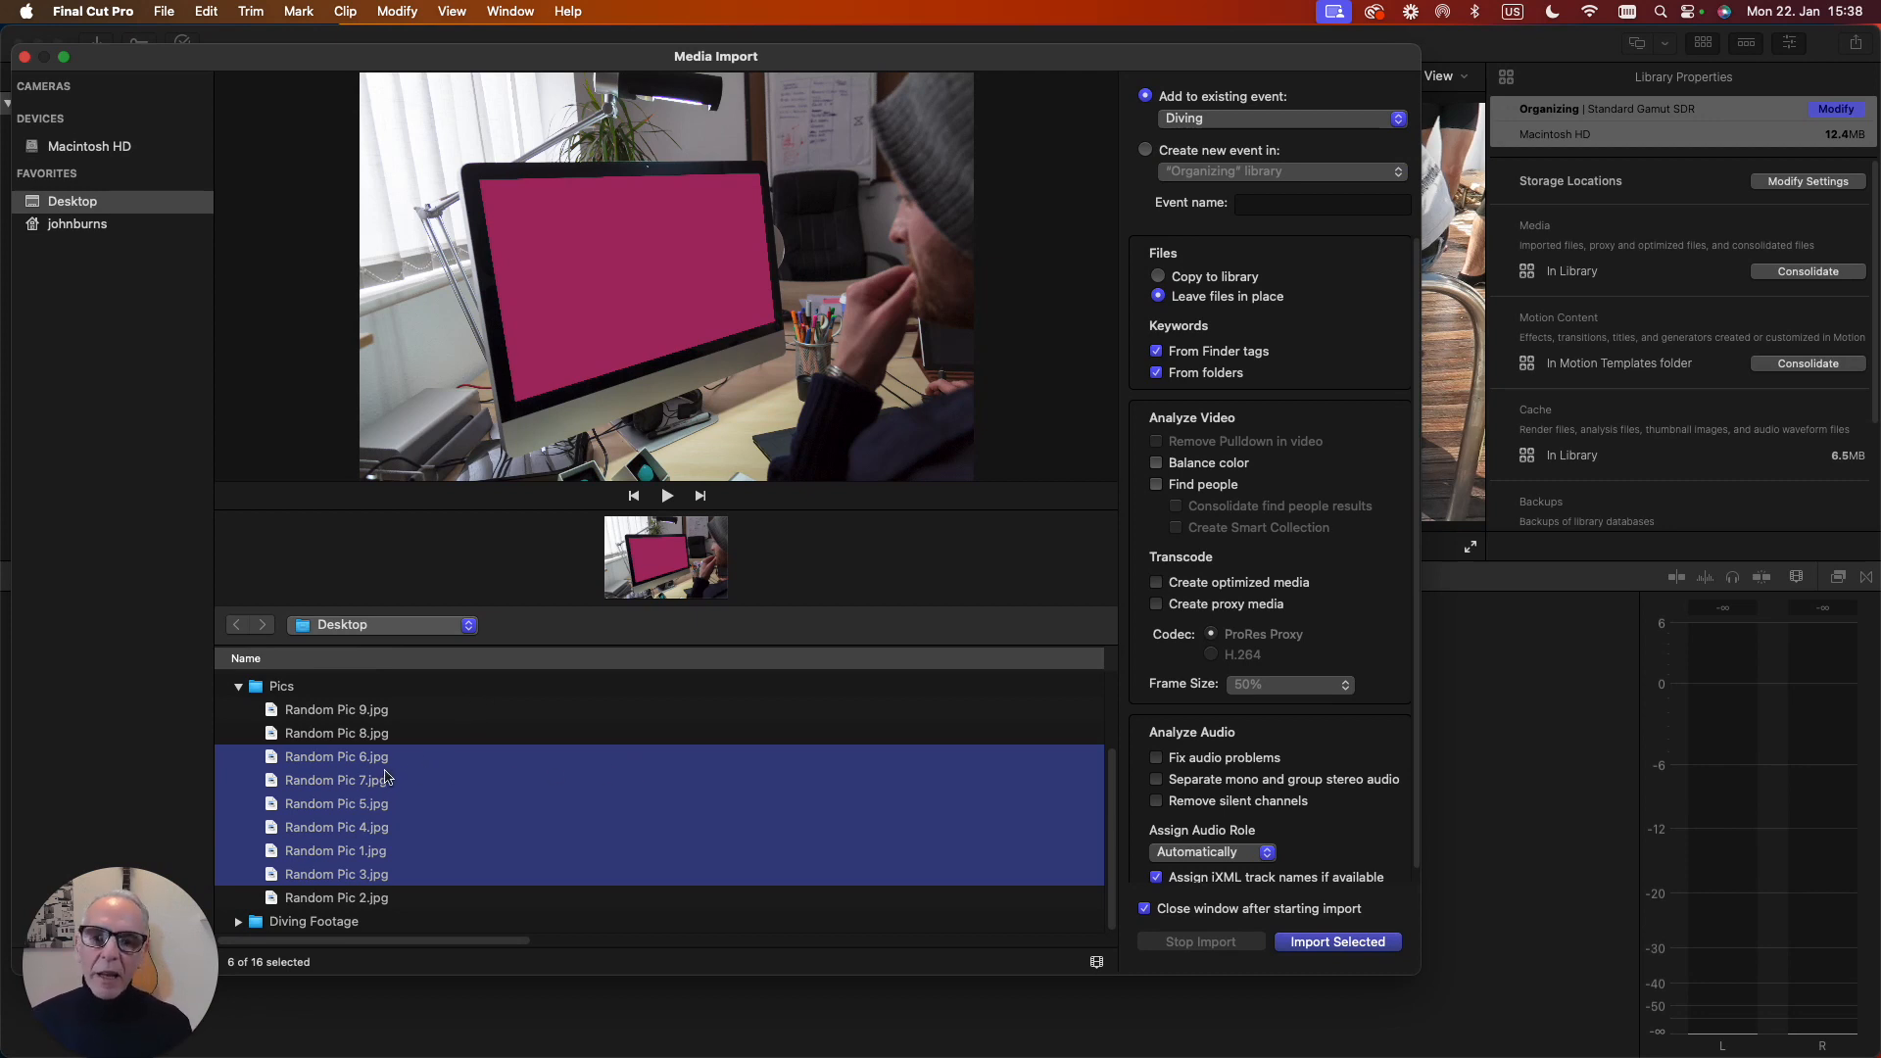
Import the selected images into a new event named "Random Pics" in the Organizing library.
{"action": "left_click", "coordinate": [1146, 152]}
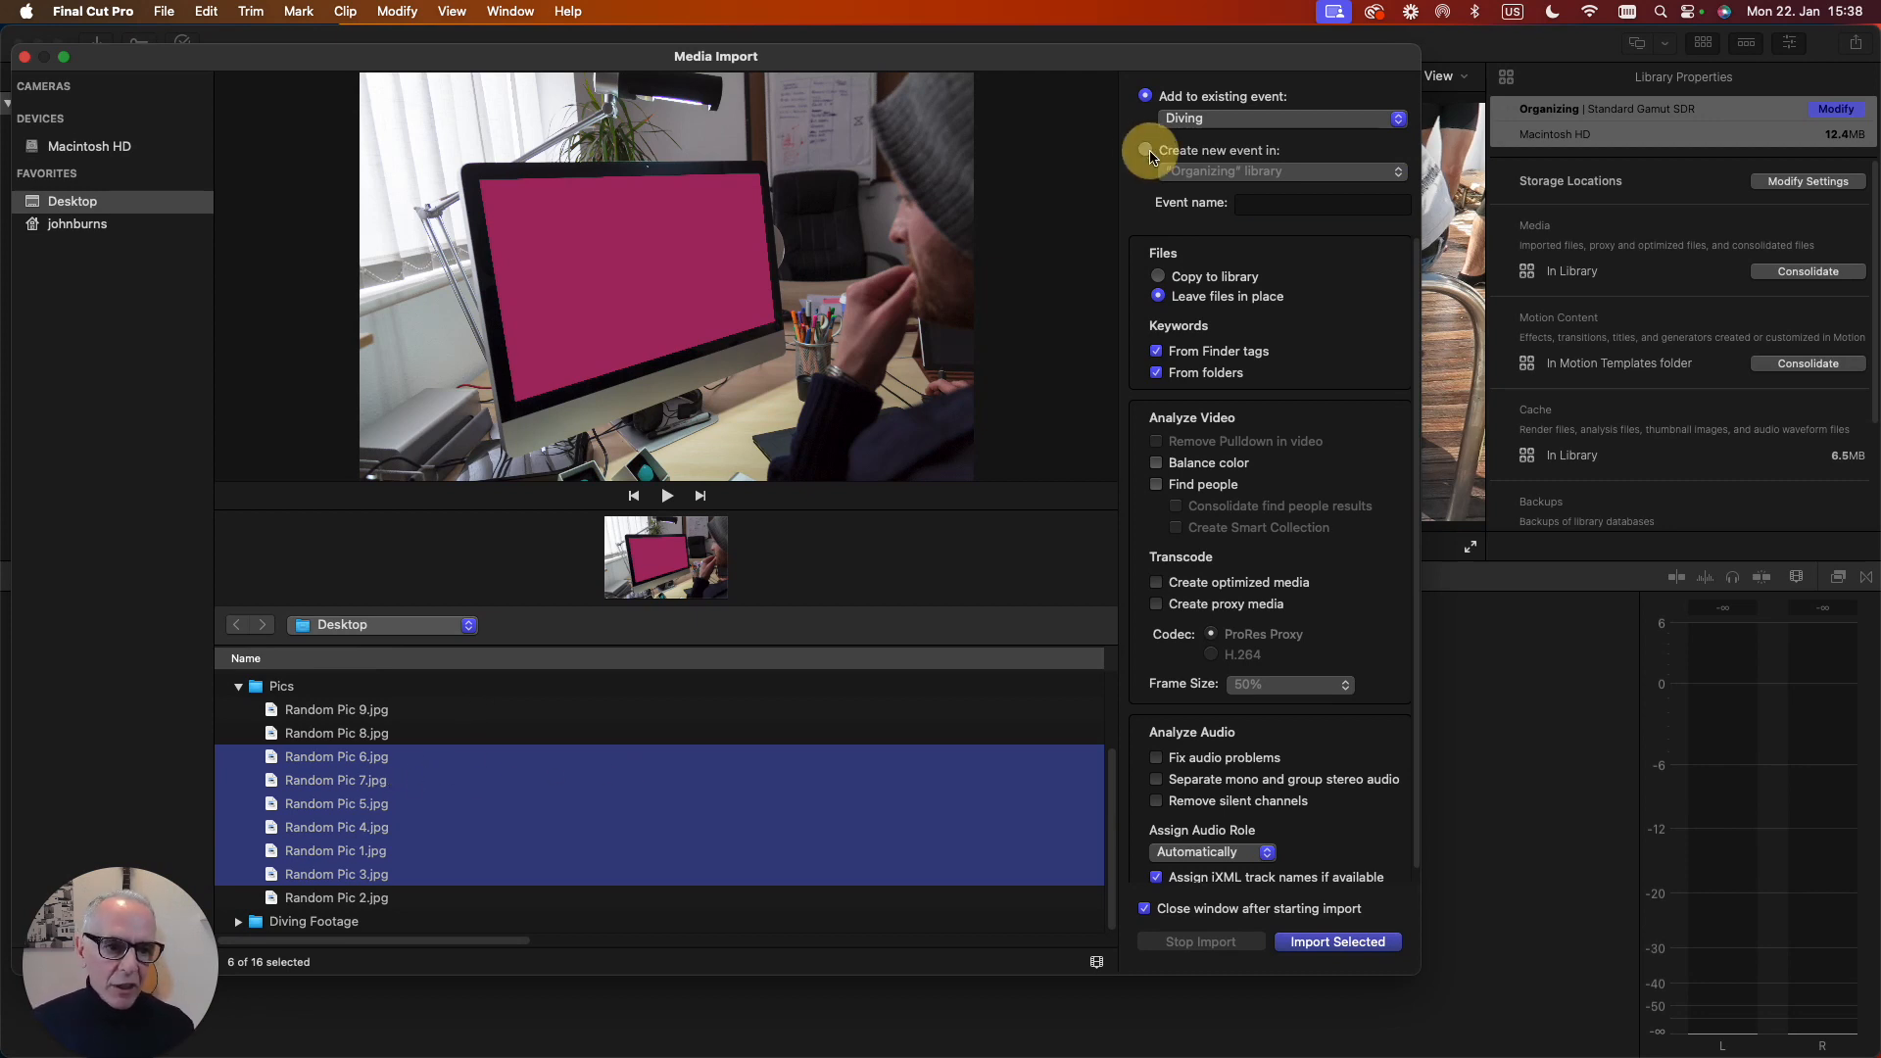
{"action": "left_click", "coordinate": [1273, 207]}
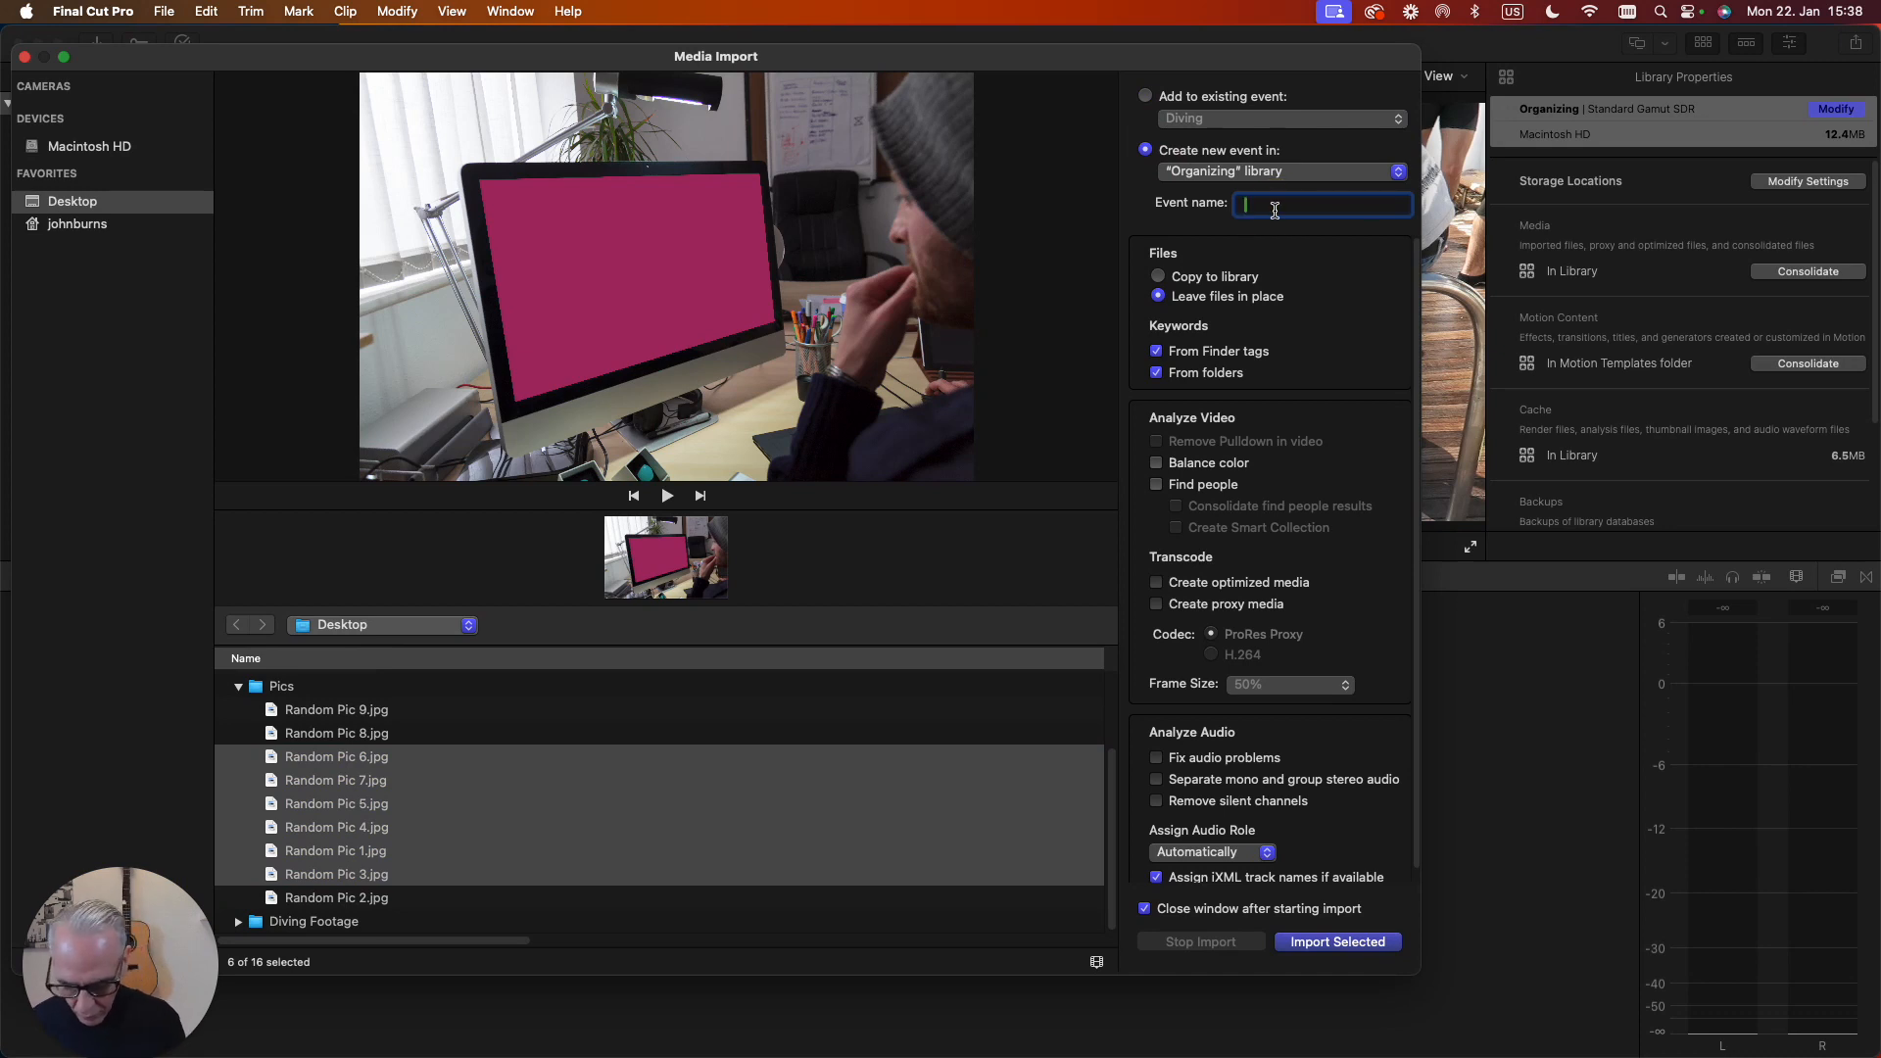
{"action": "type", "text": "Ra"}
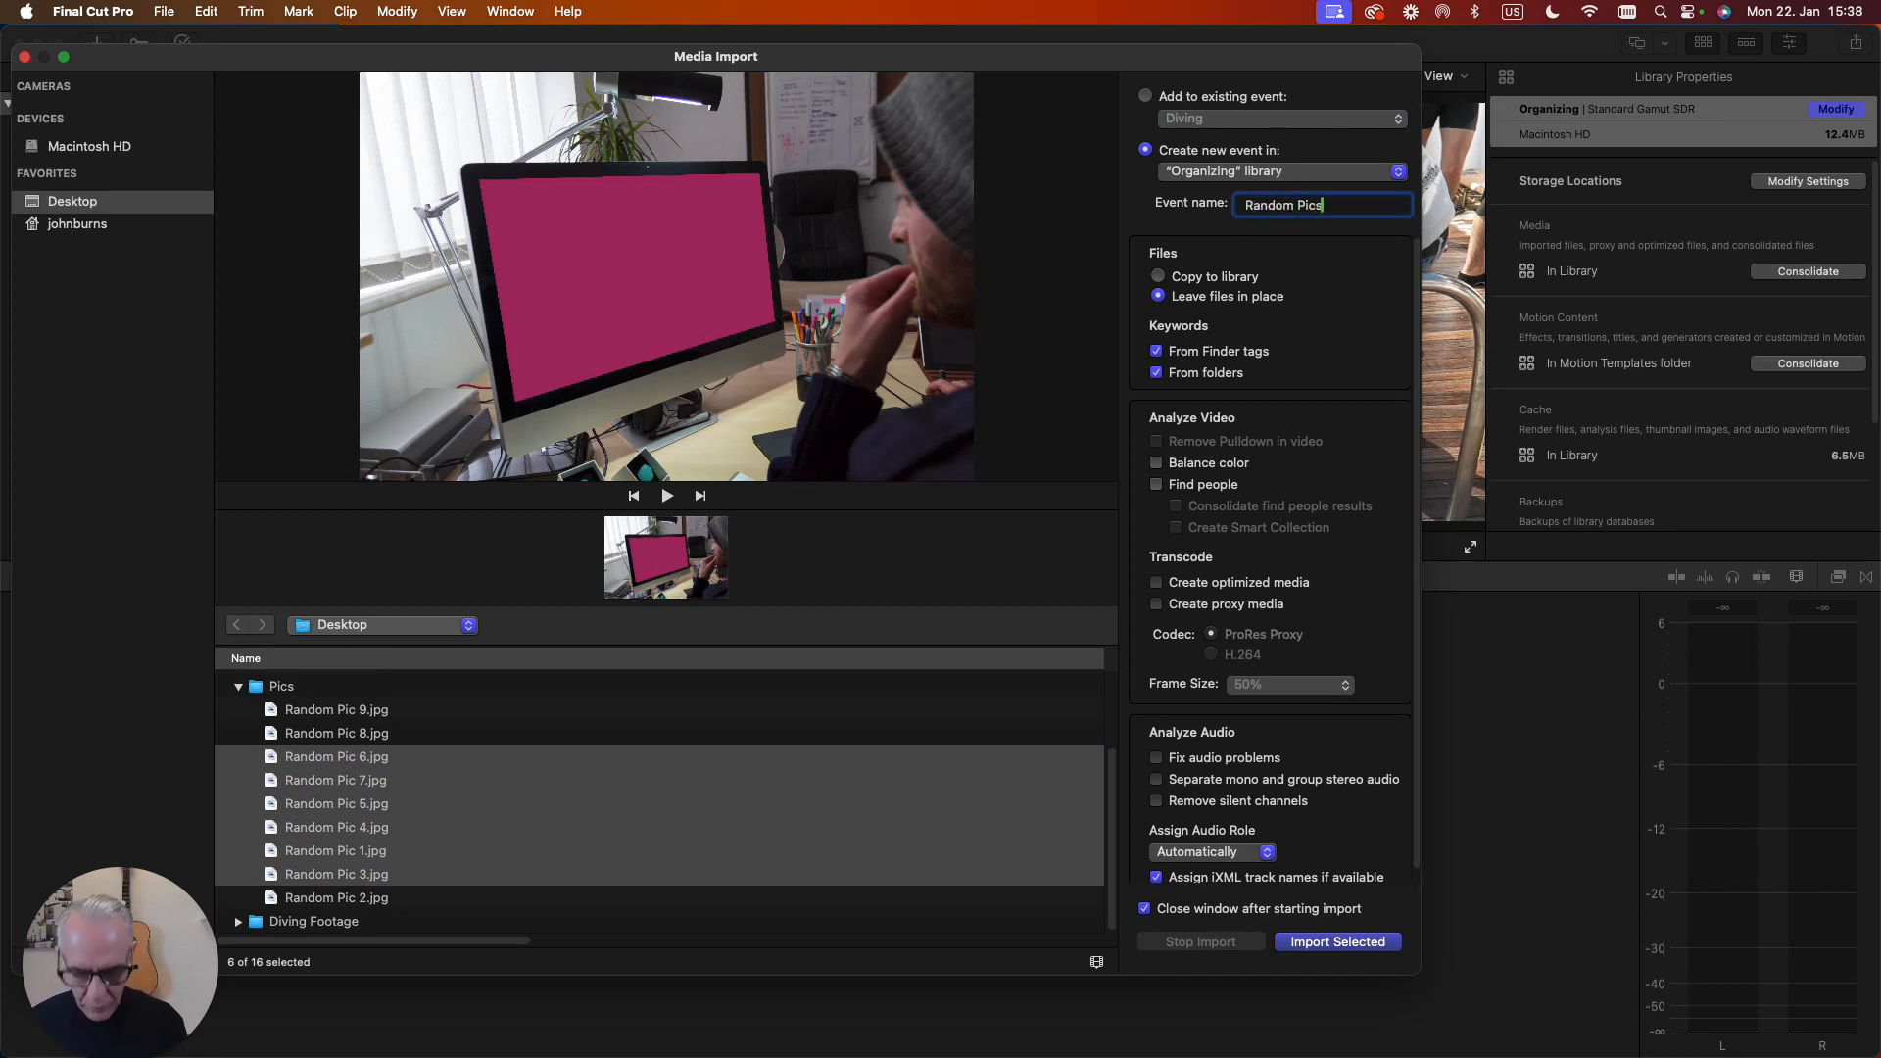
{"action": "type", "text": "ndom Pics"}
{"action": "left_click", "coordinate": [1327, 942]}
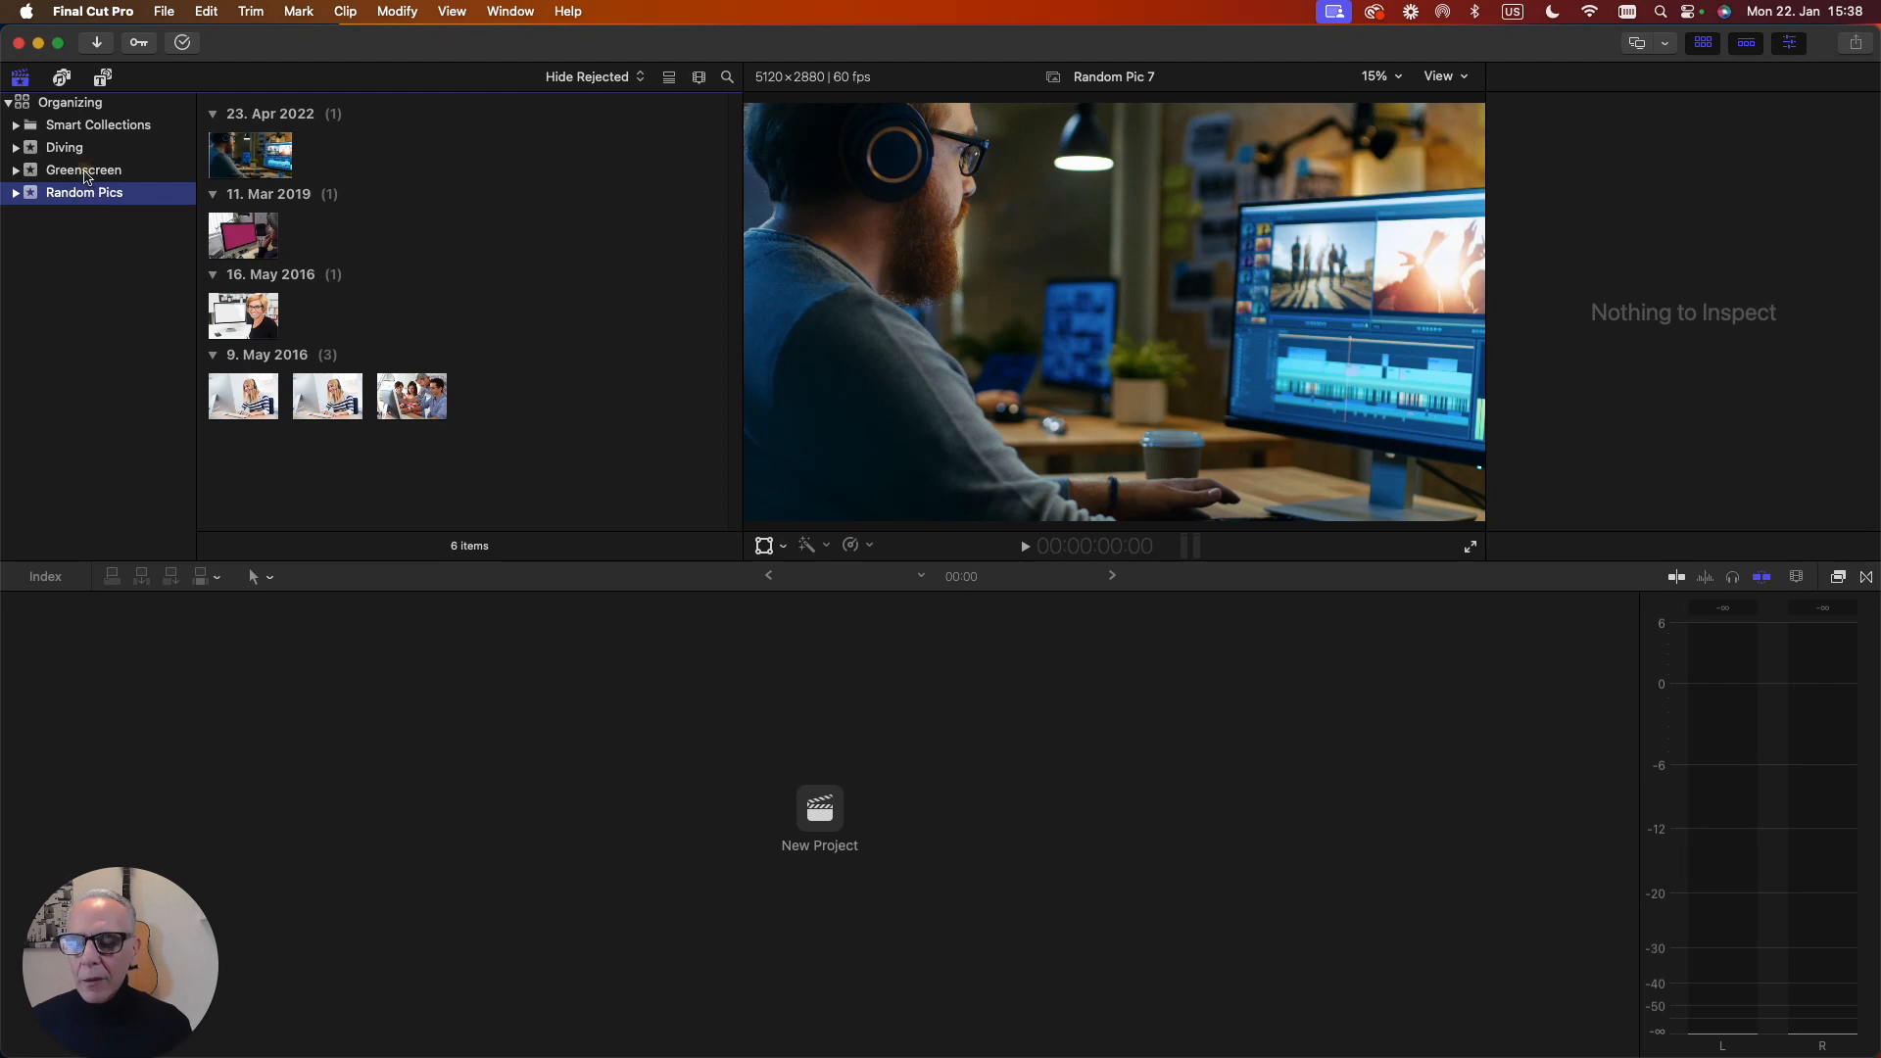
Look through the clips of the three events, and move the Greenscreen and Random Pics events to the trash.
{"action": "left_click", "coordinate": [84, 171]}
{"action": "left_click", "coordinate": [66, 148]}
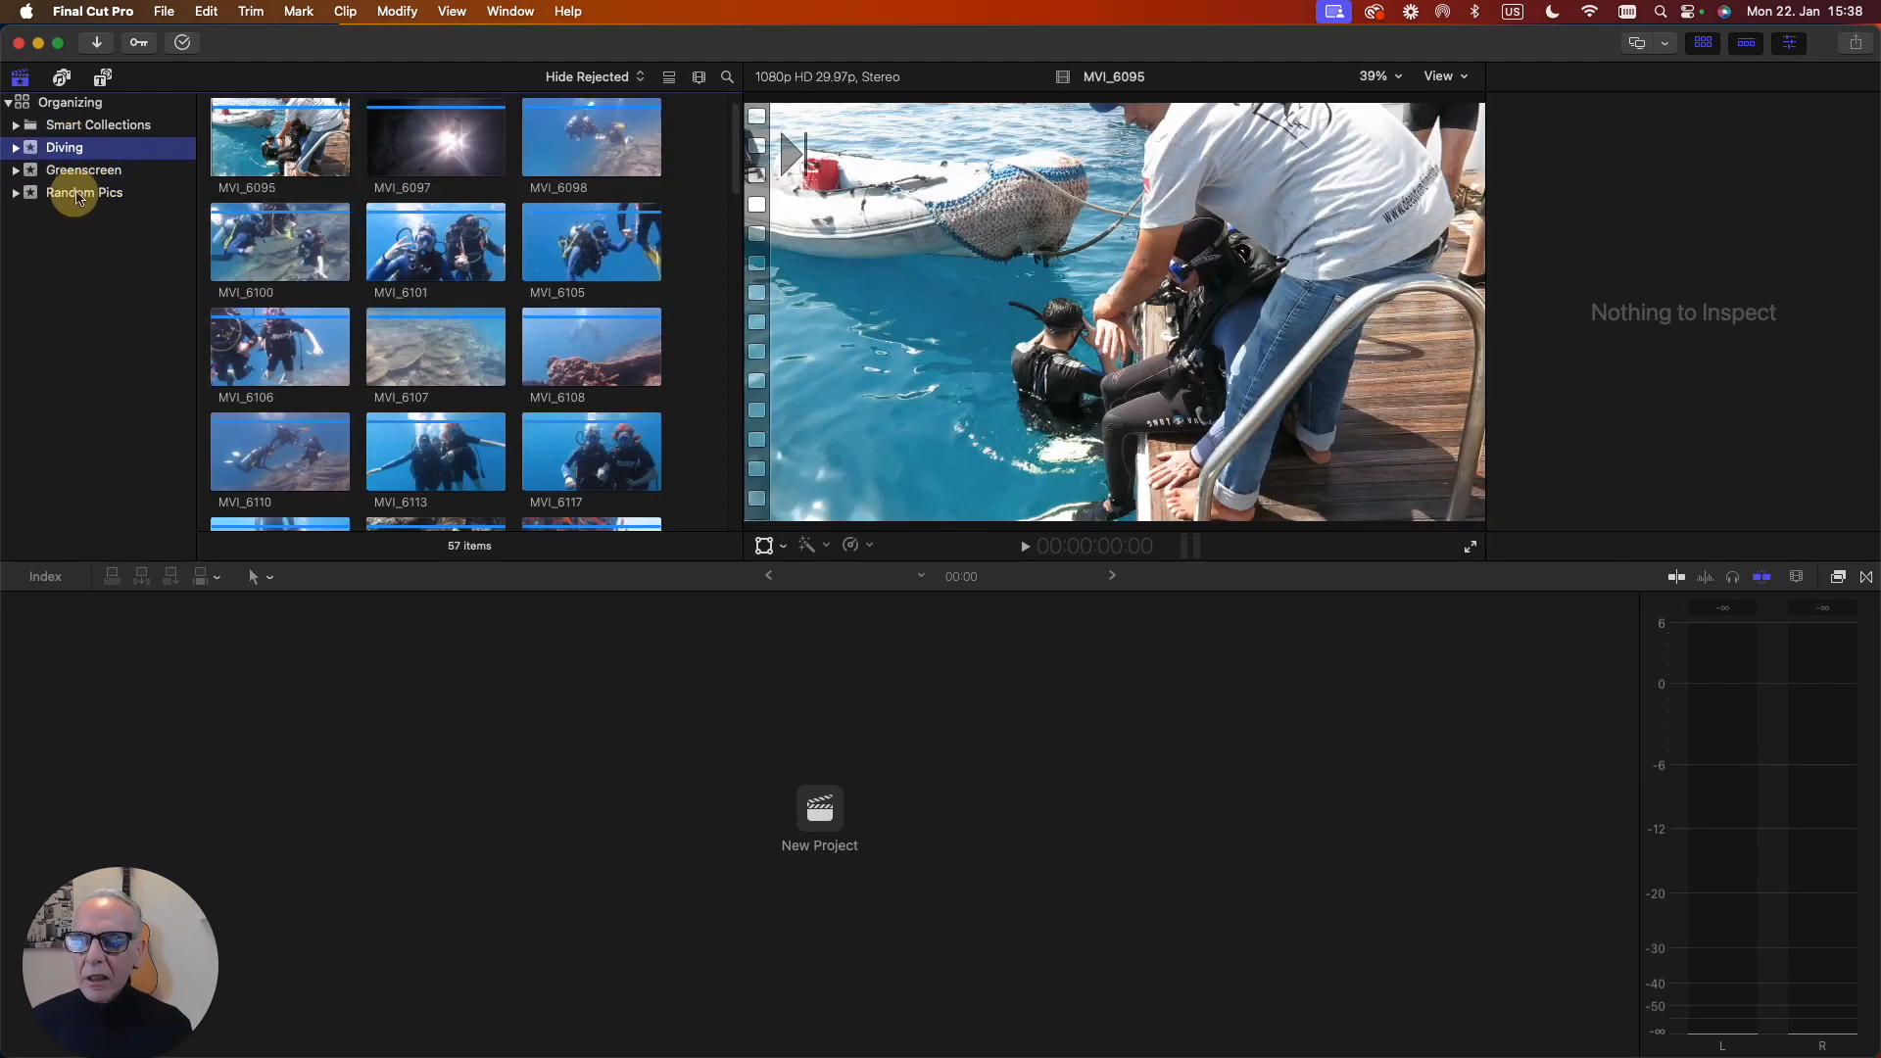
{"action": "left_click", "coordinate": [78, 194]}
{"action": "left_click", "coordinate": [84, 170]}
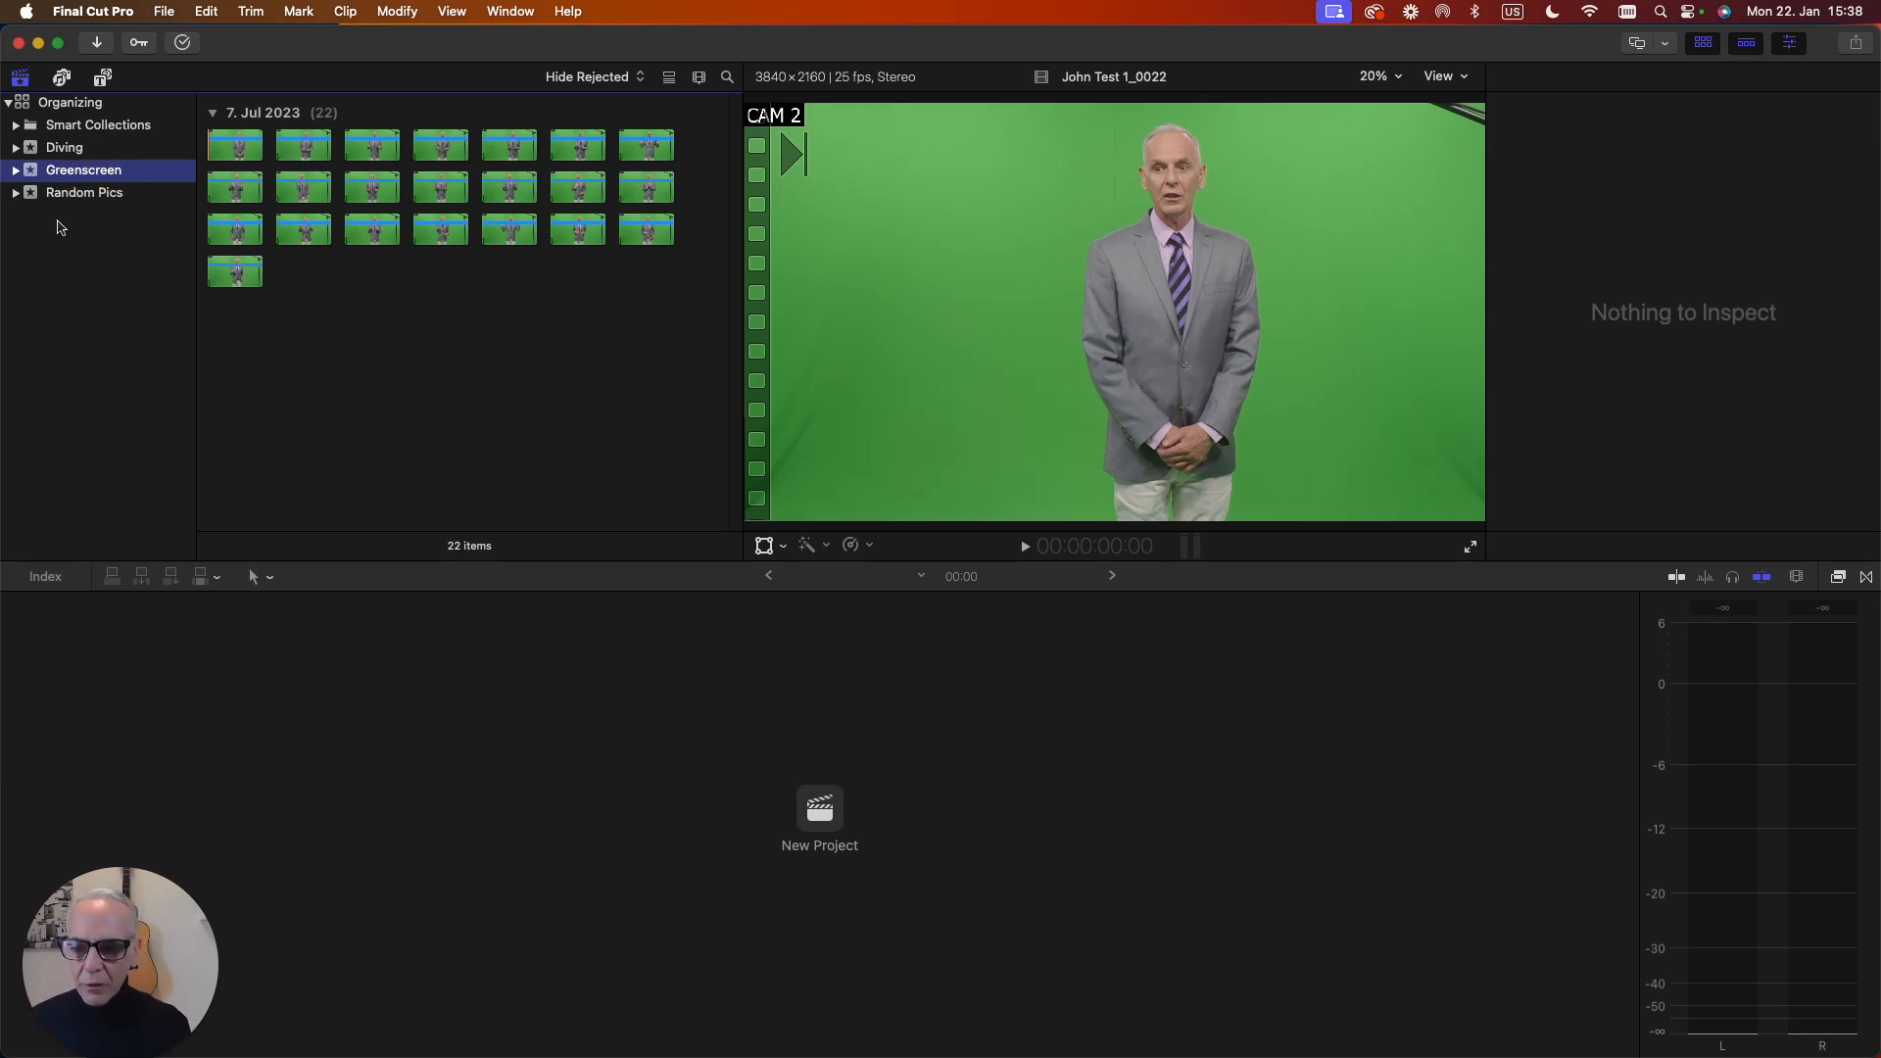
{"action": "left_click", "coordinate": [84, 194], "text": "super"}
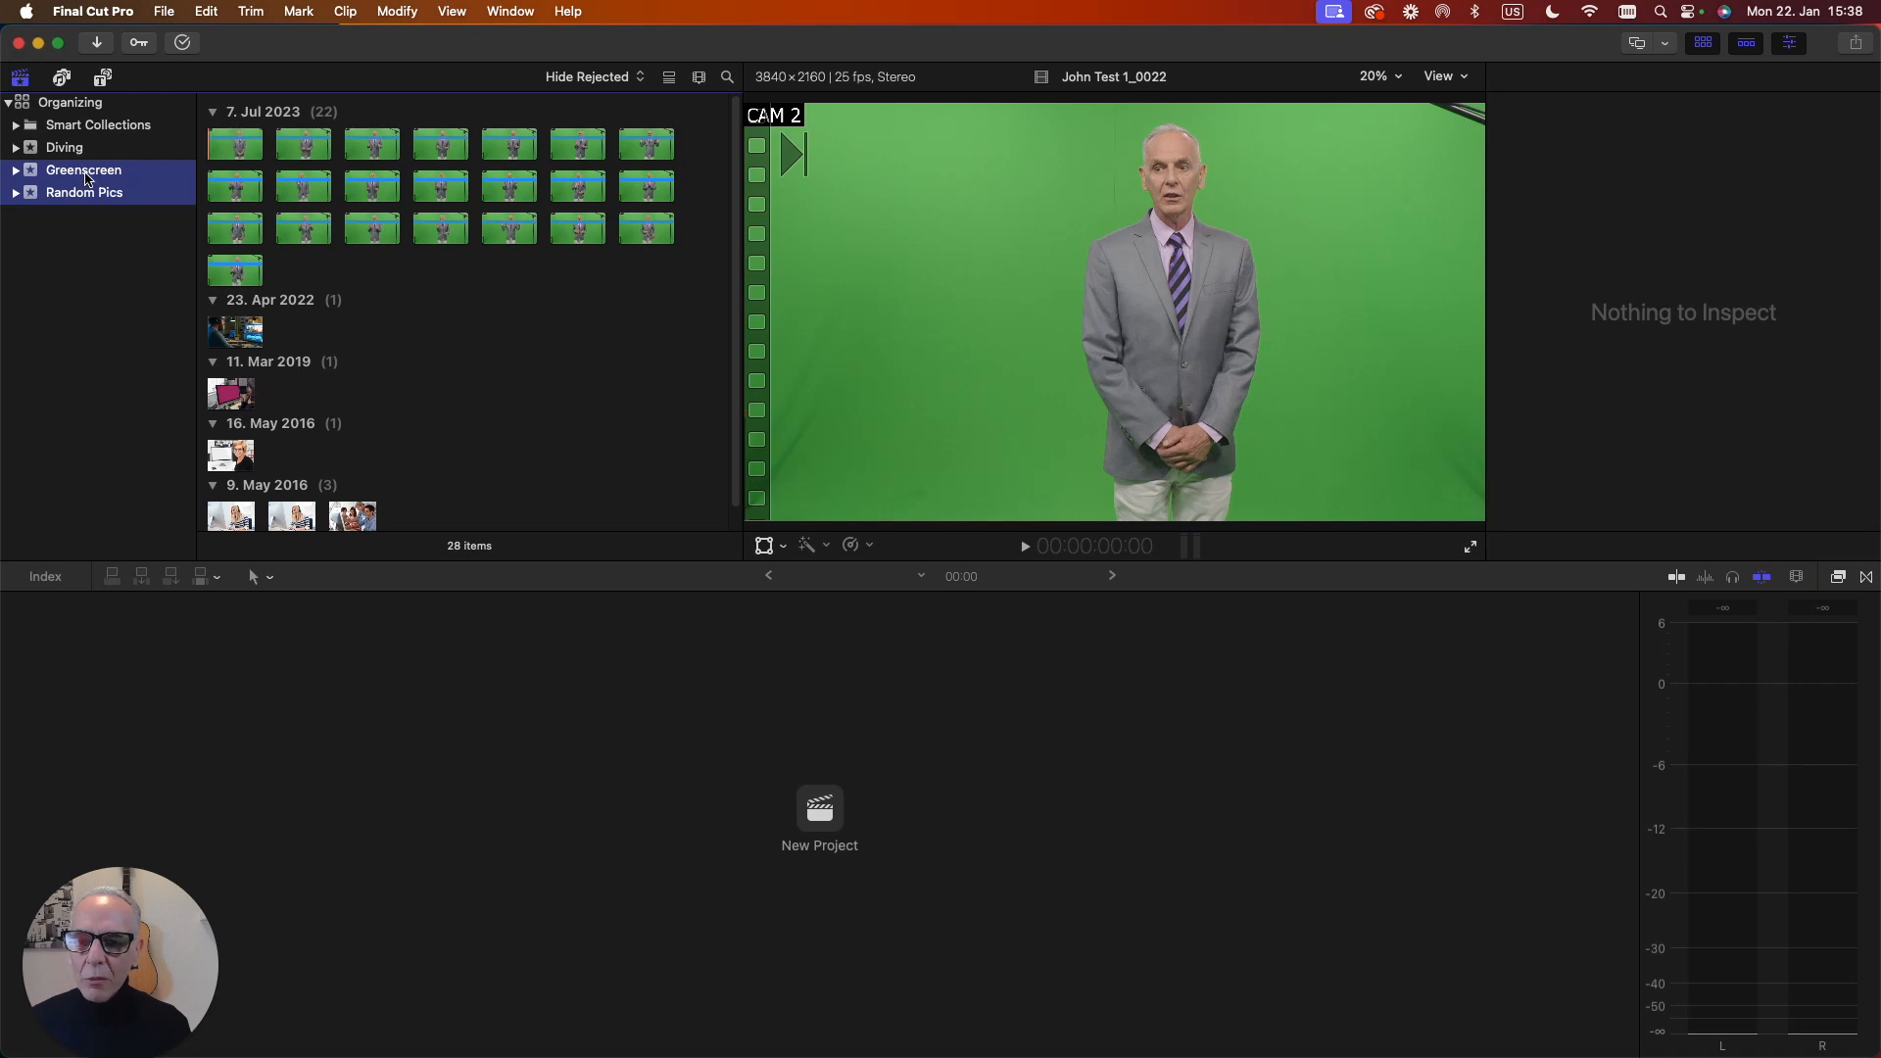
{"action": "right_click", "coordinate": [84, 178]}
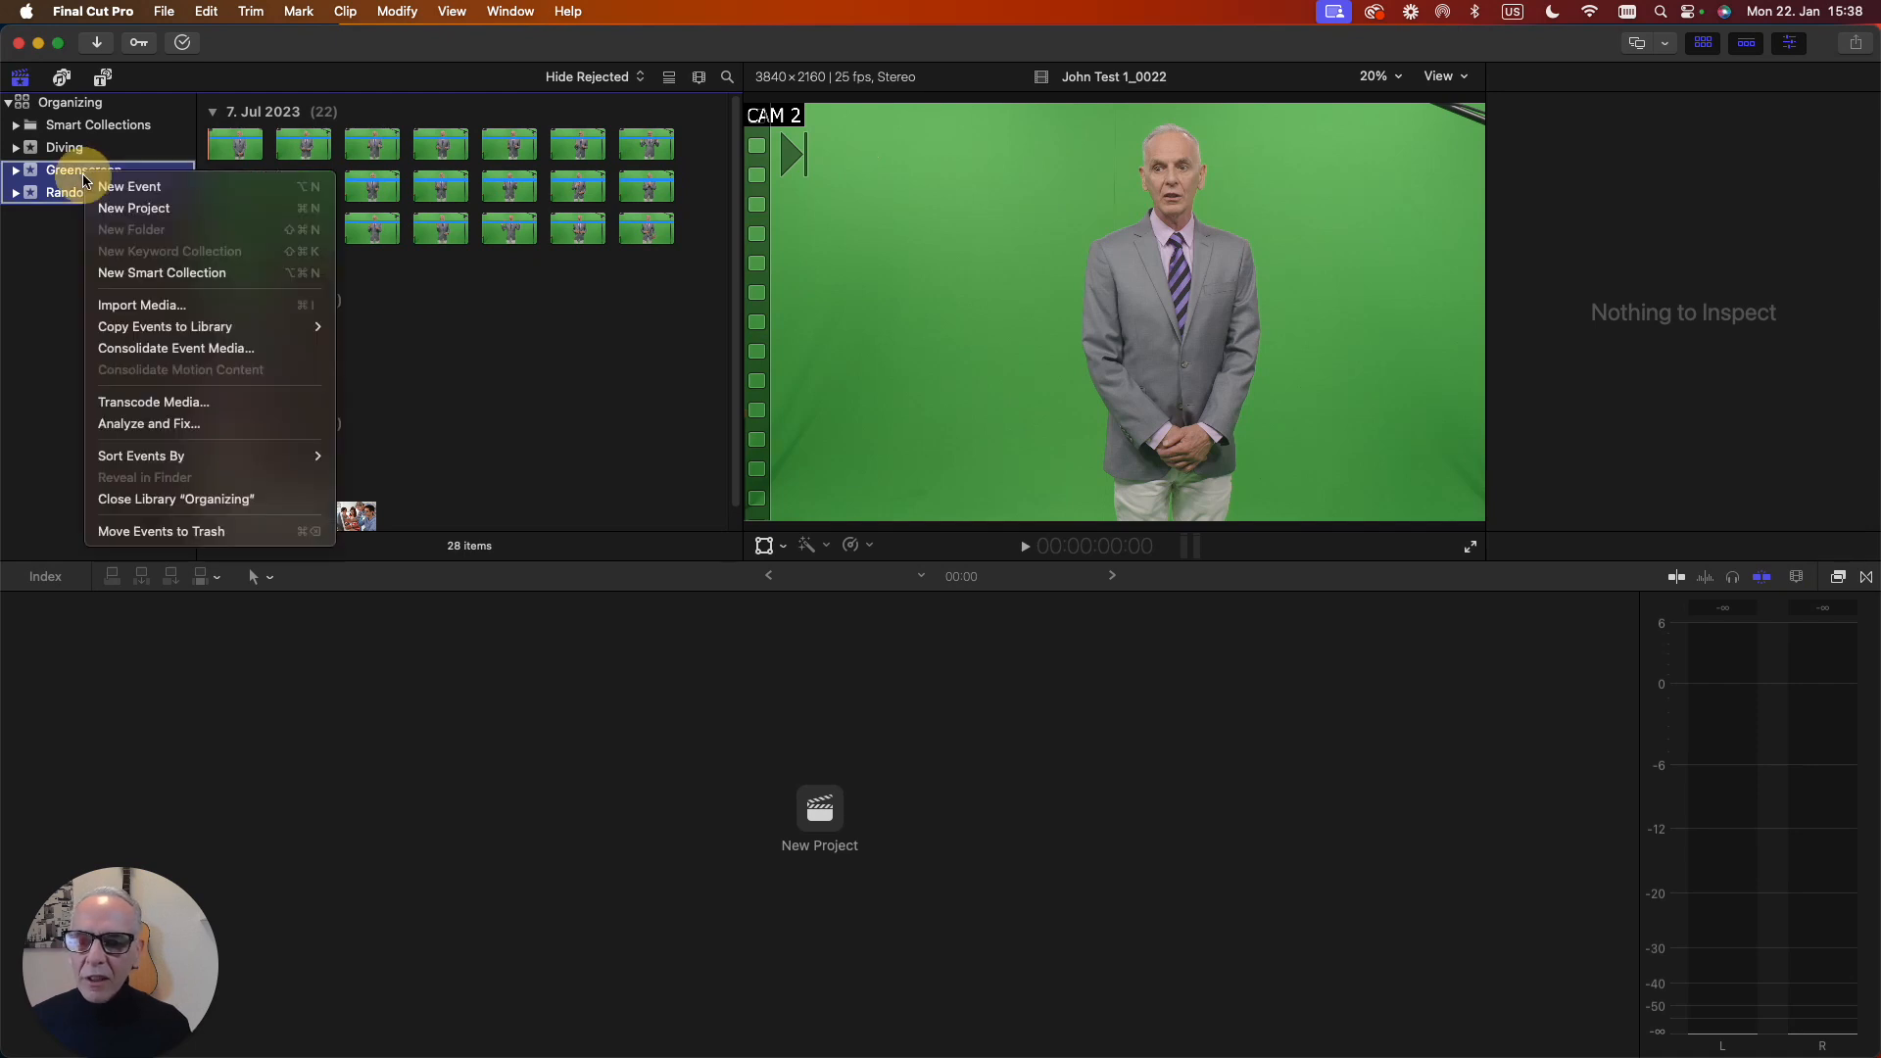
{"action": "left_click", "coordinate": [173, 534]}
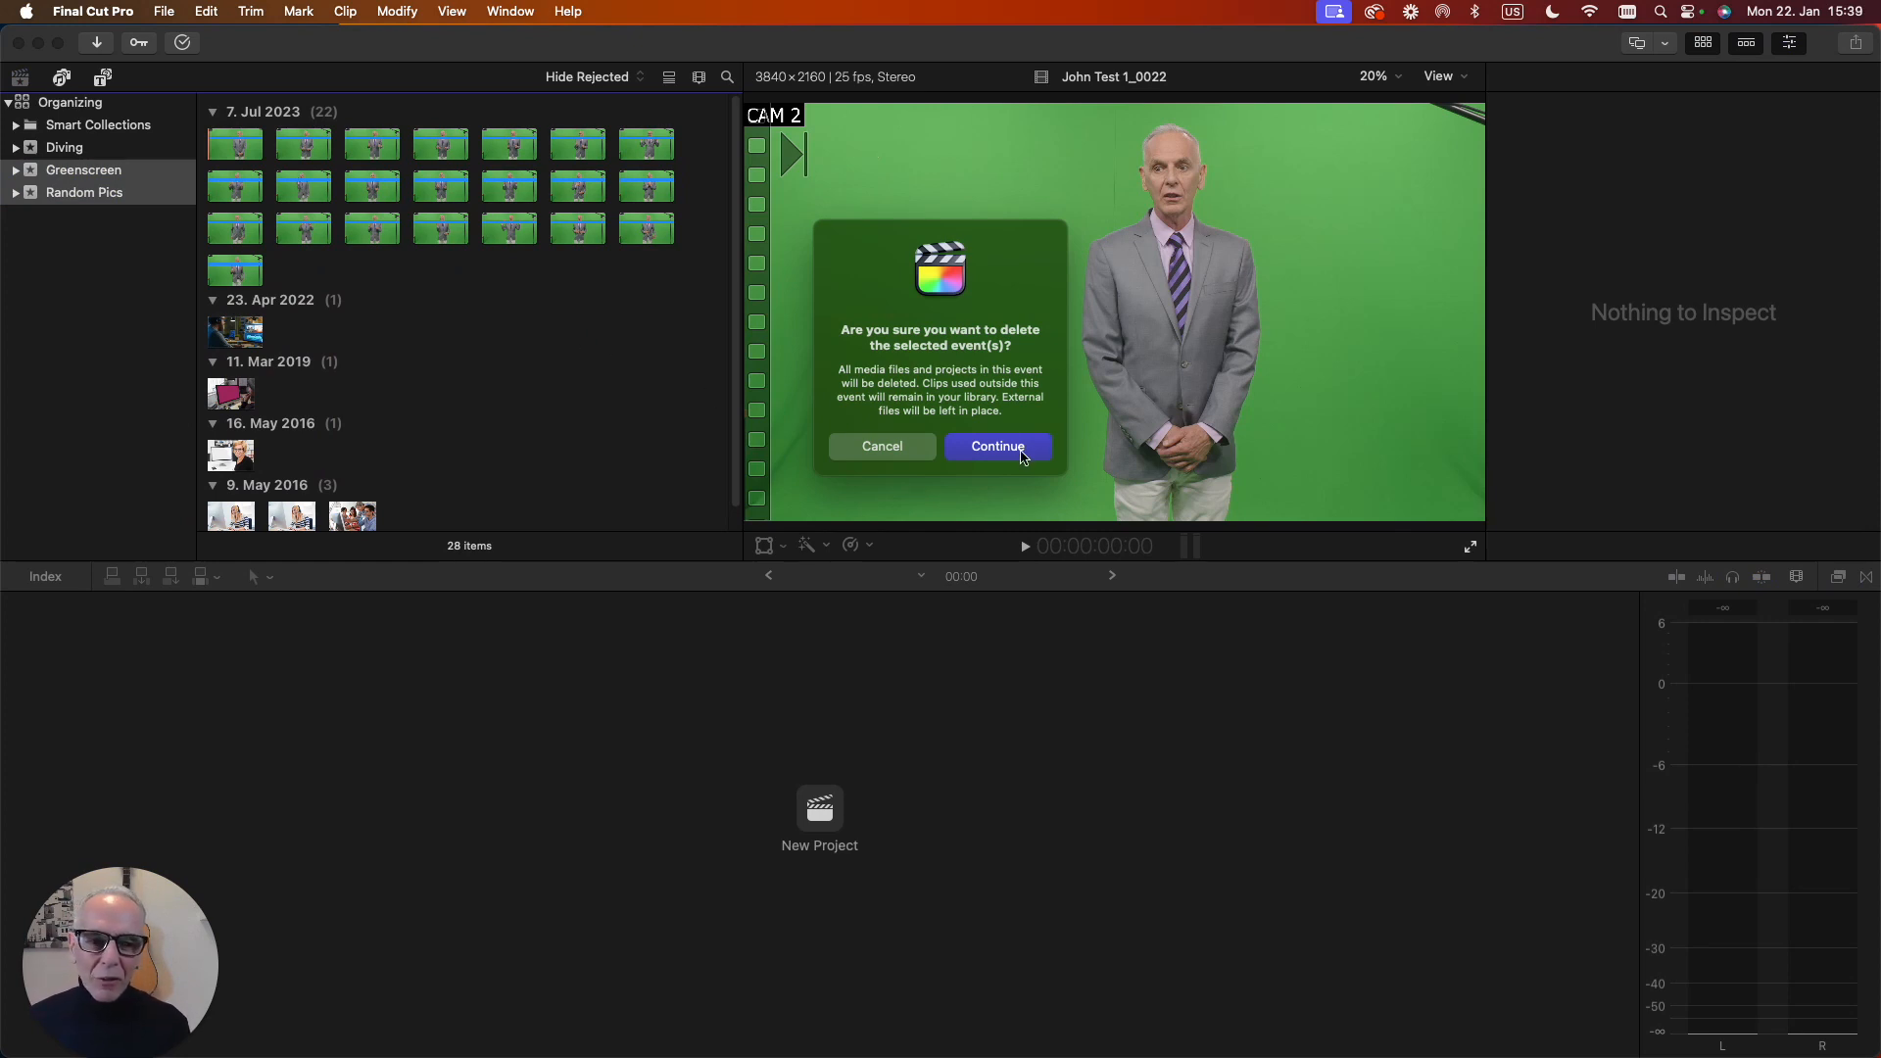
{"action": "left_click", "coordinate": [1000, 448]}
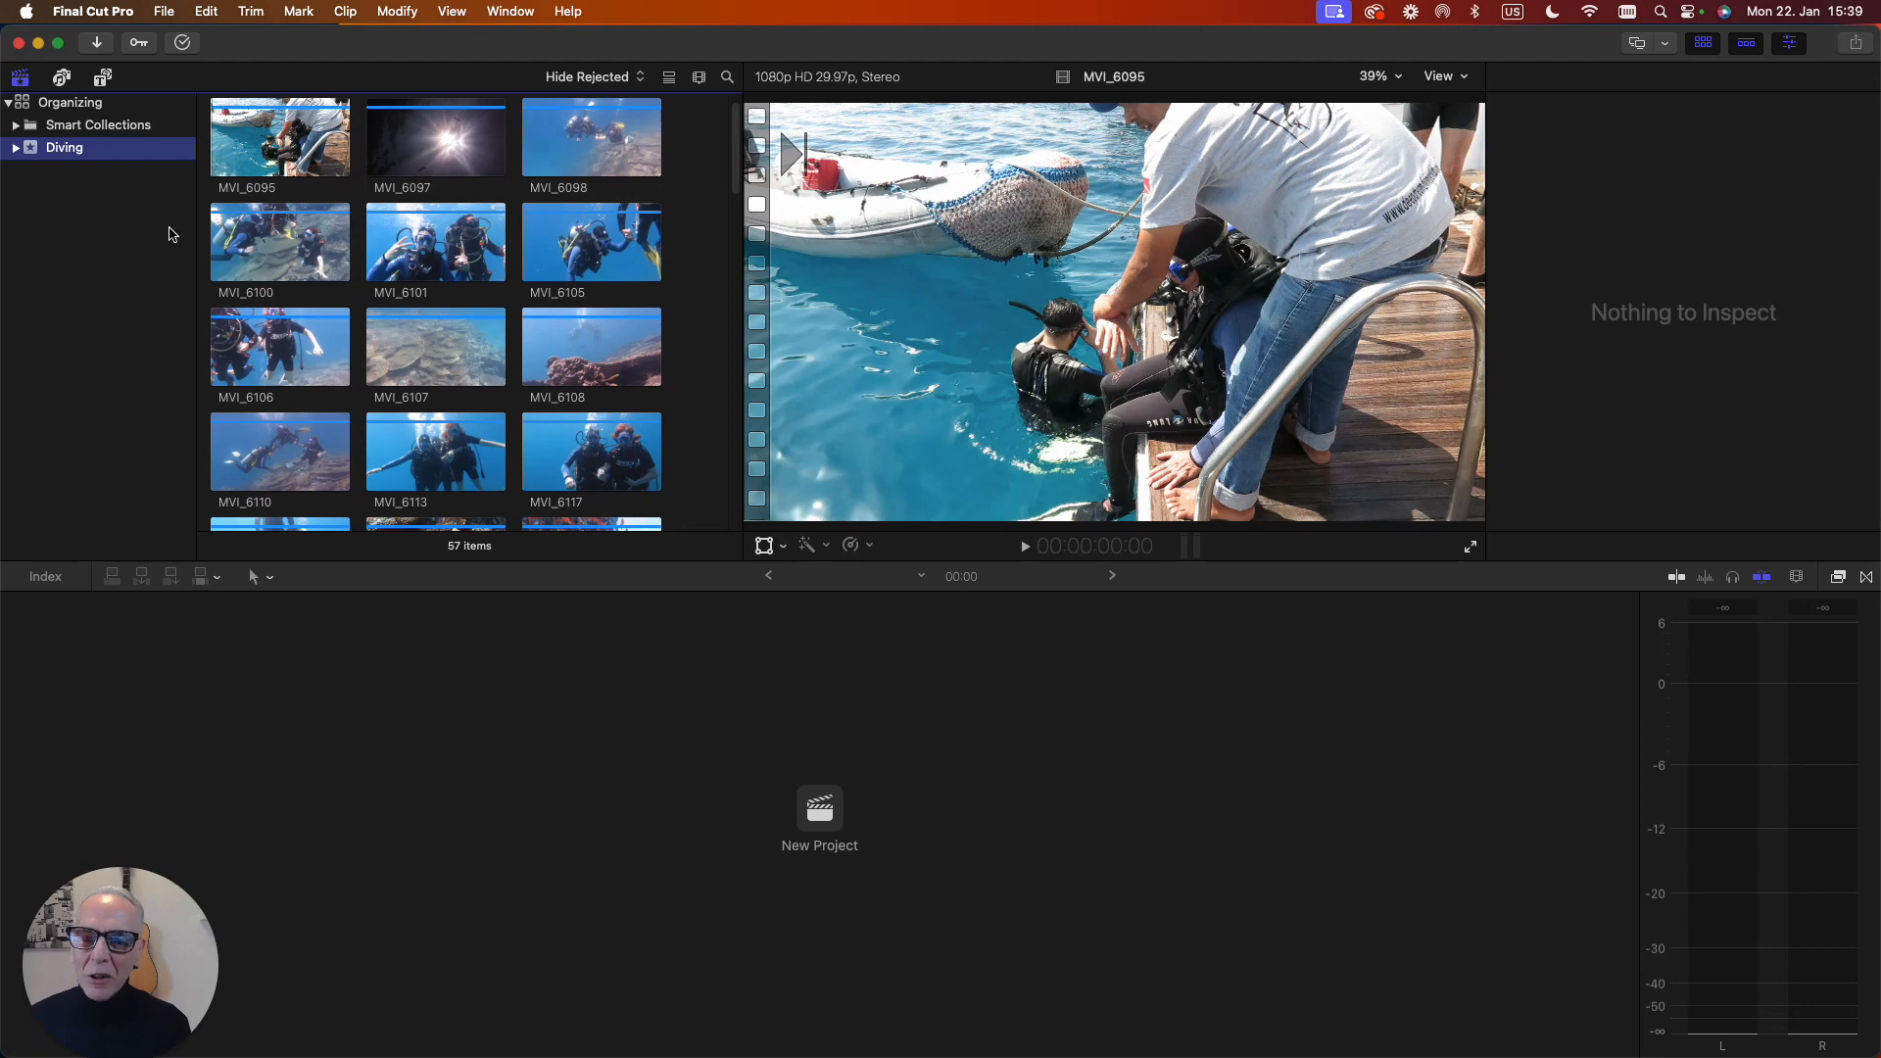
Select all clips in the Diving event and move them to the trash.
{"action": "left_click", "coordinate": [318, 154]}
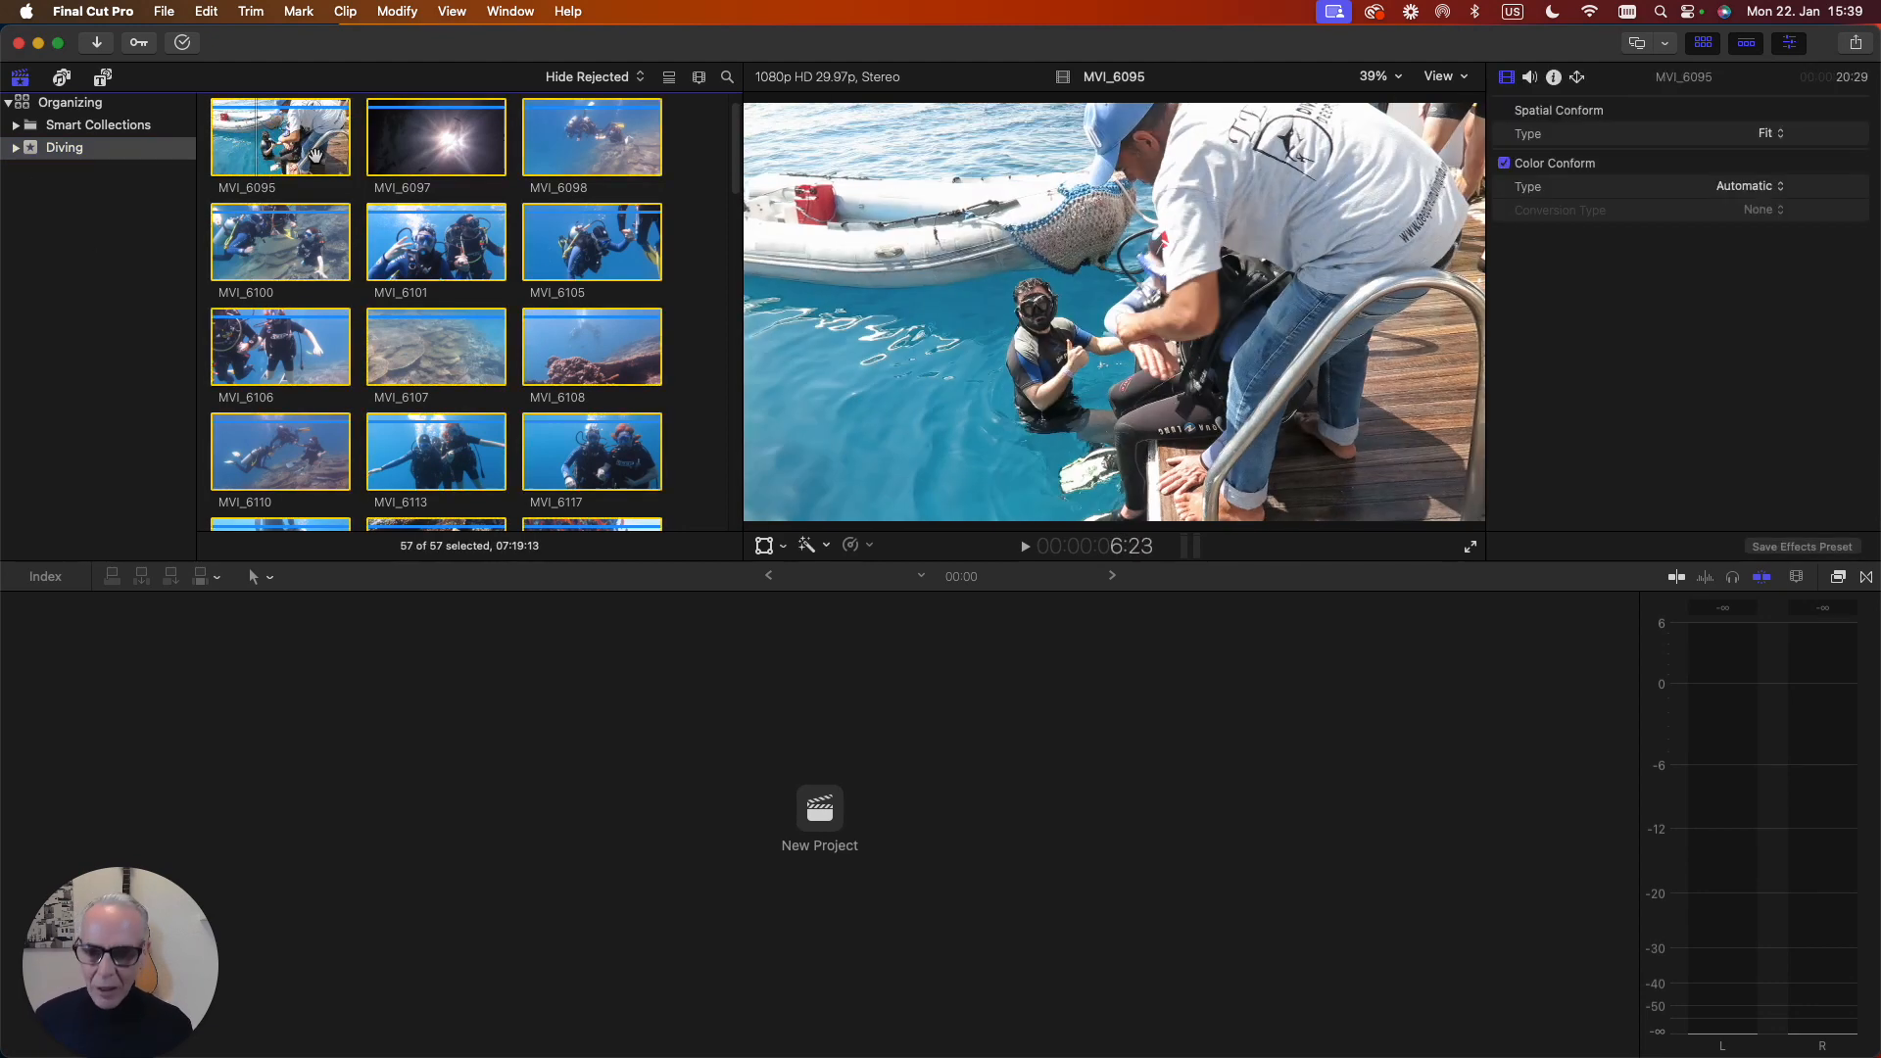
{"action": "key", "text": "super+a"}
{"action": "right_click", "coordinate": [445, 167]}
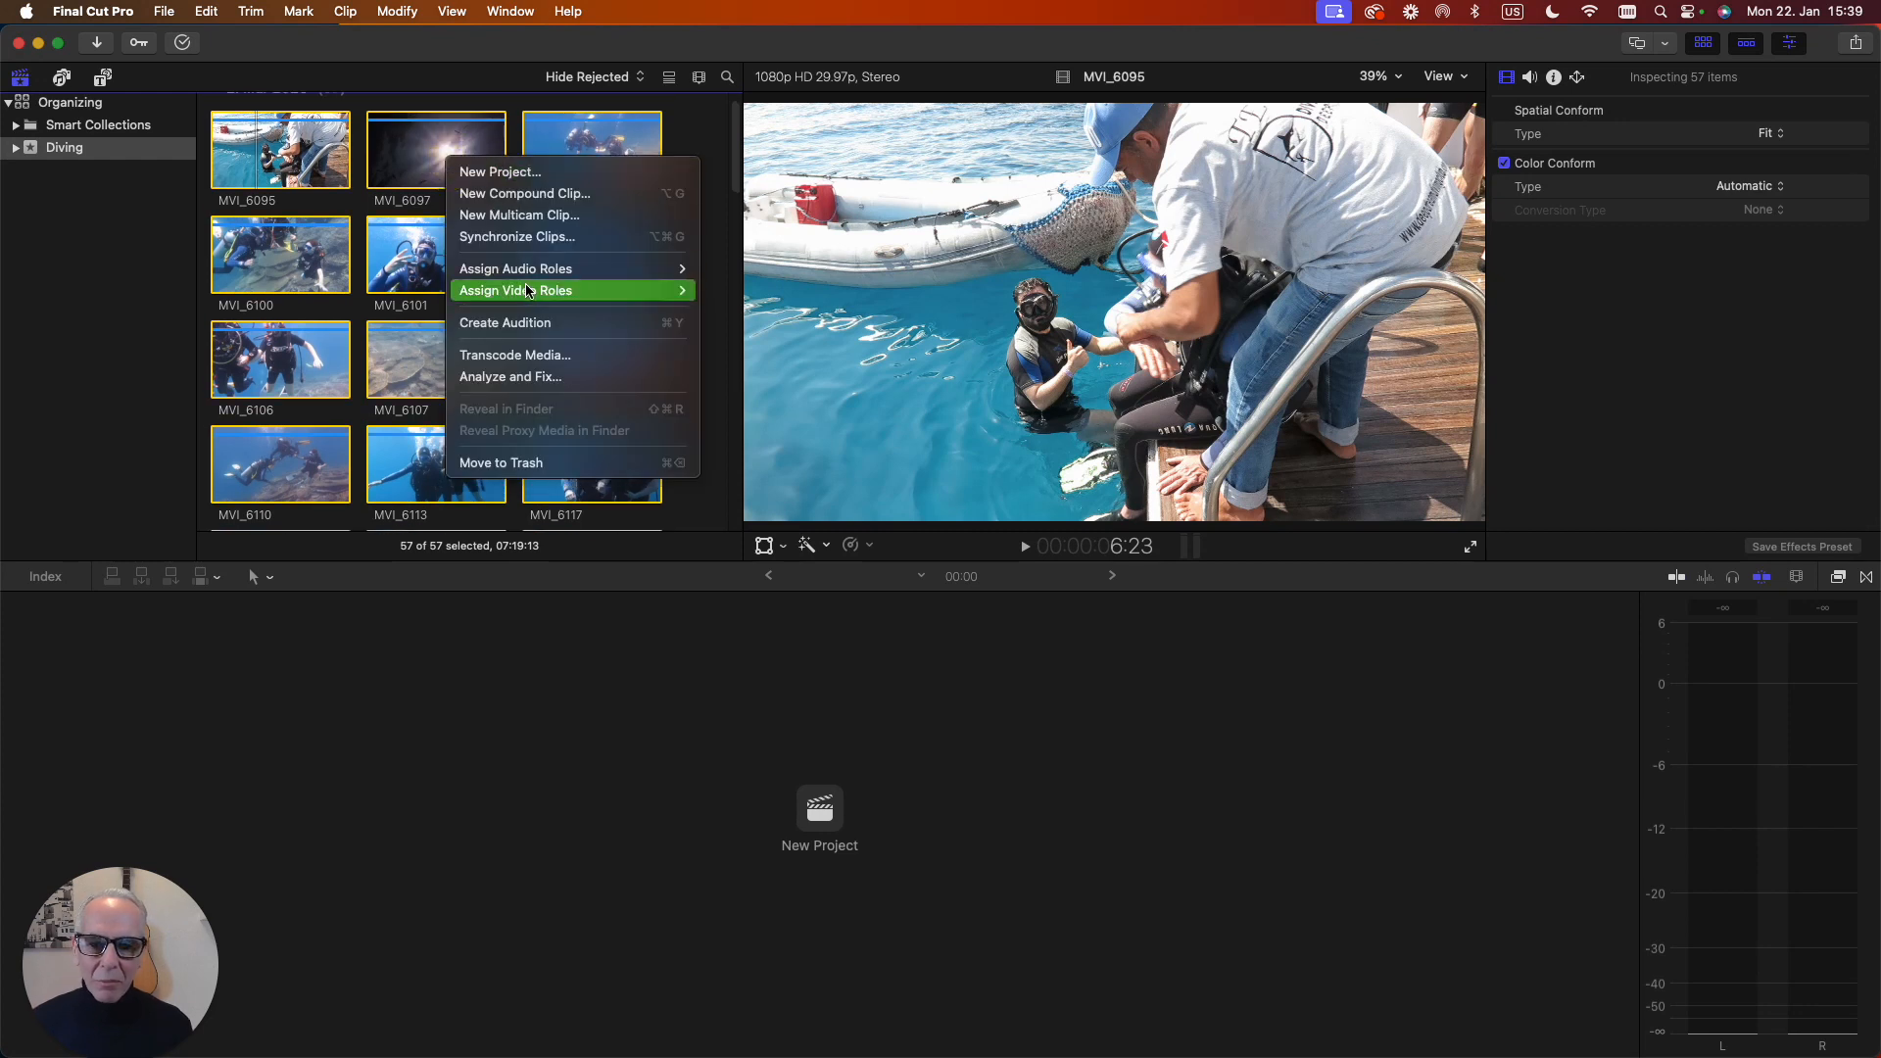
{"action": "left_click", "coordinate": [892, 496]}
{"action": "key", "text": "super+BackSpace"}
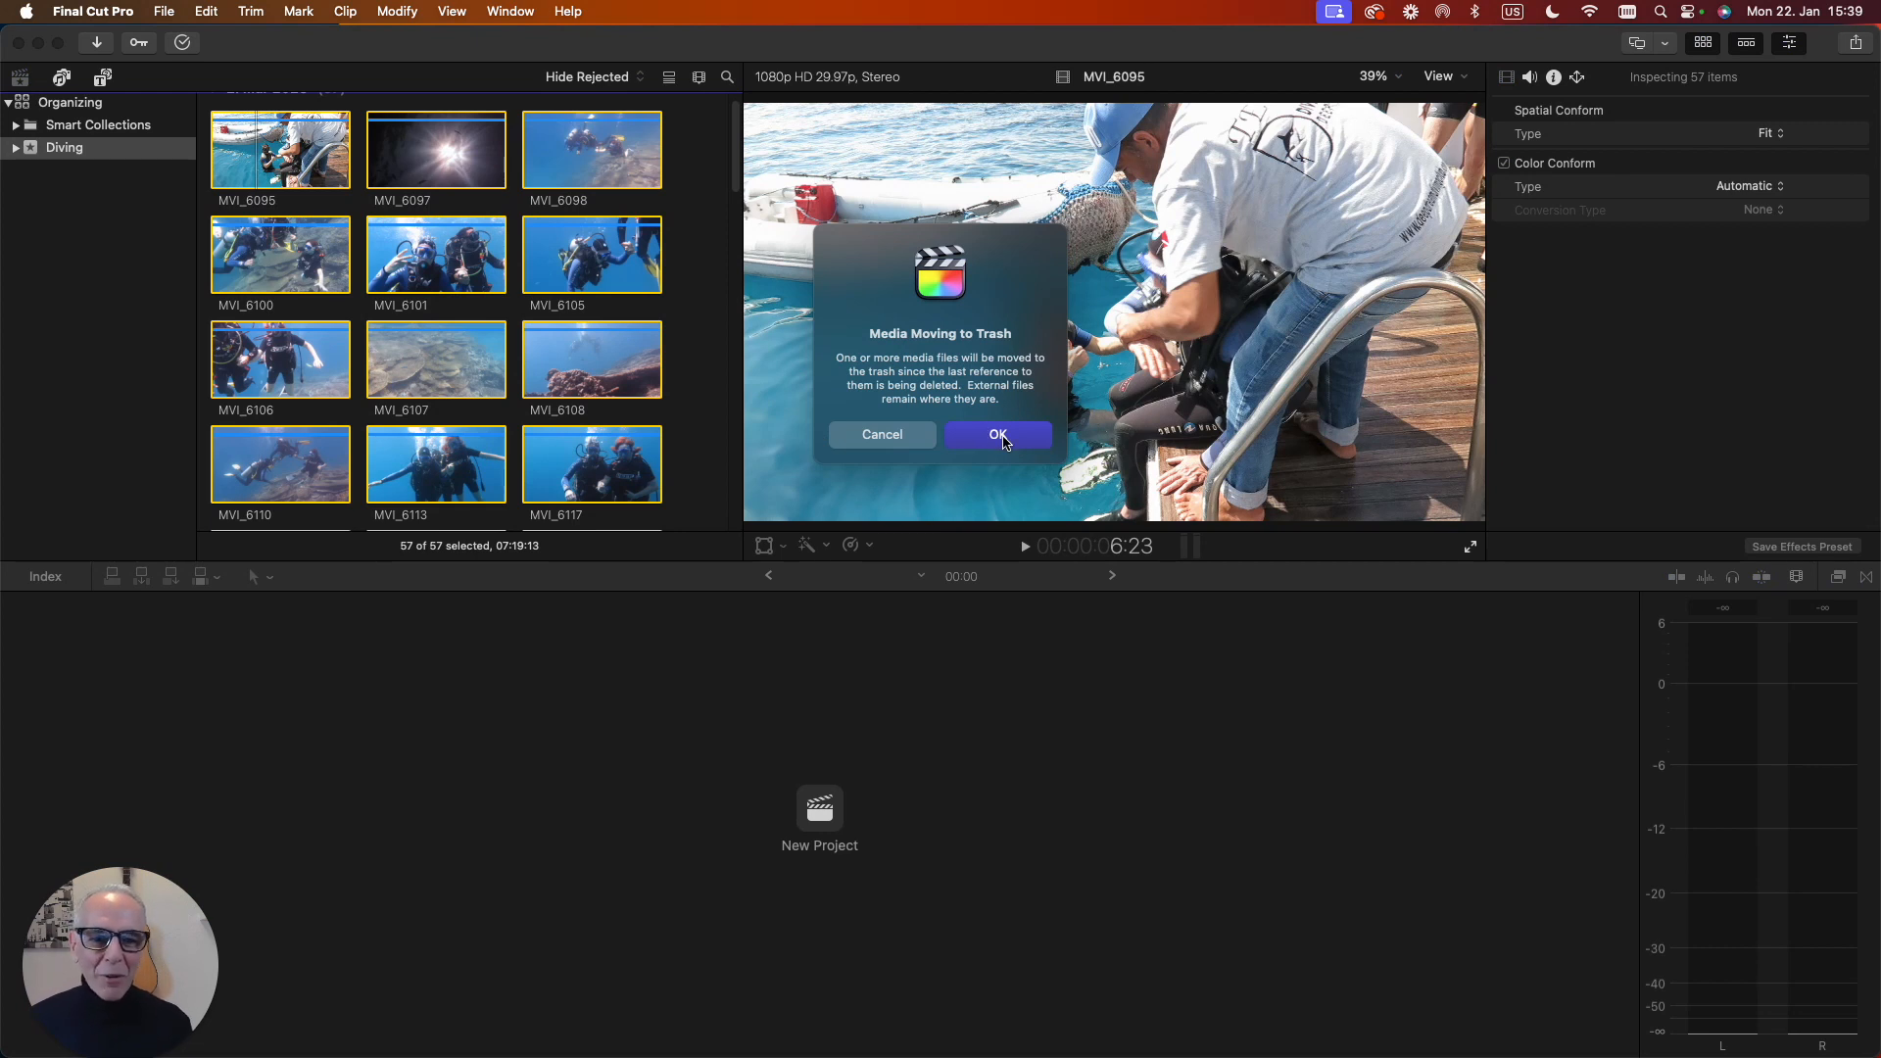
{"action": "left_click", "coordinate": [999, 436]}
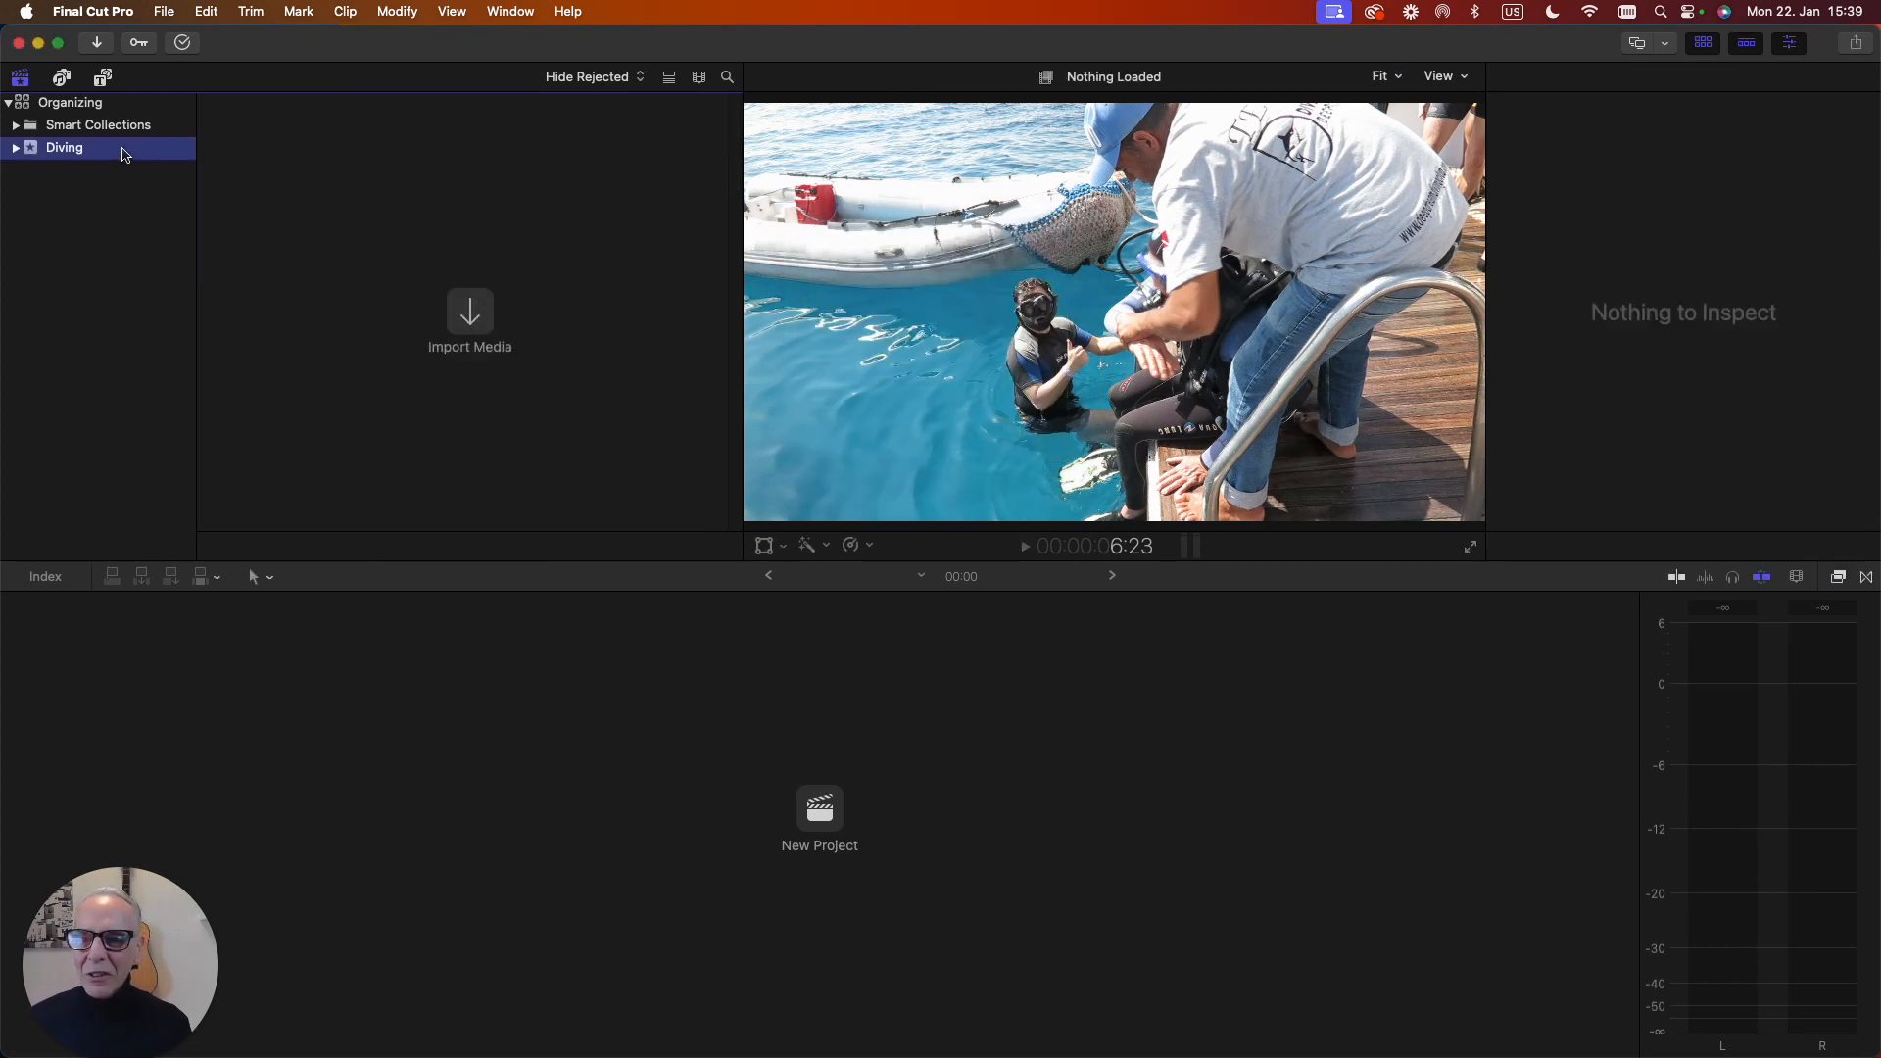
Create a new event in the Organizing library, keeping the suggested date as its name and adding no project.
{"action": "left_click", "coordinate": [63, 149]}
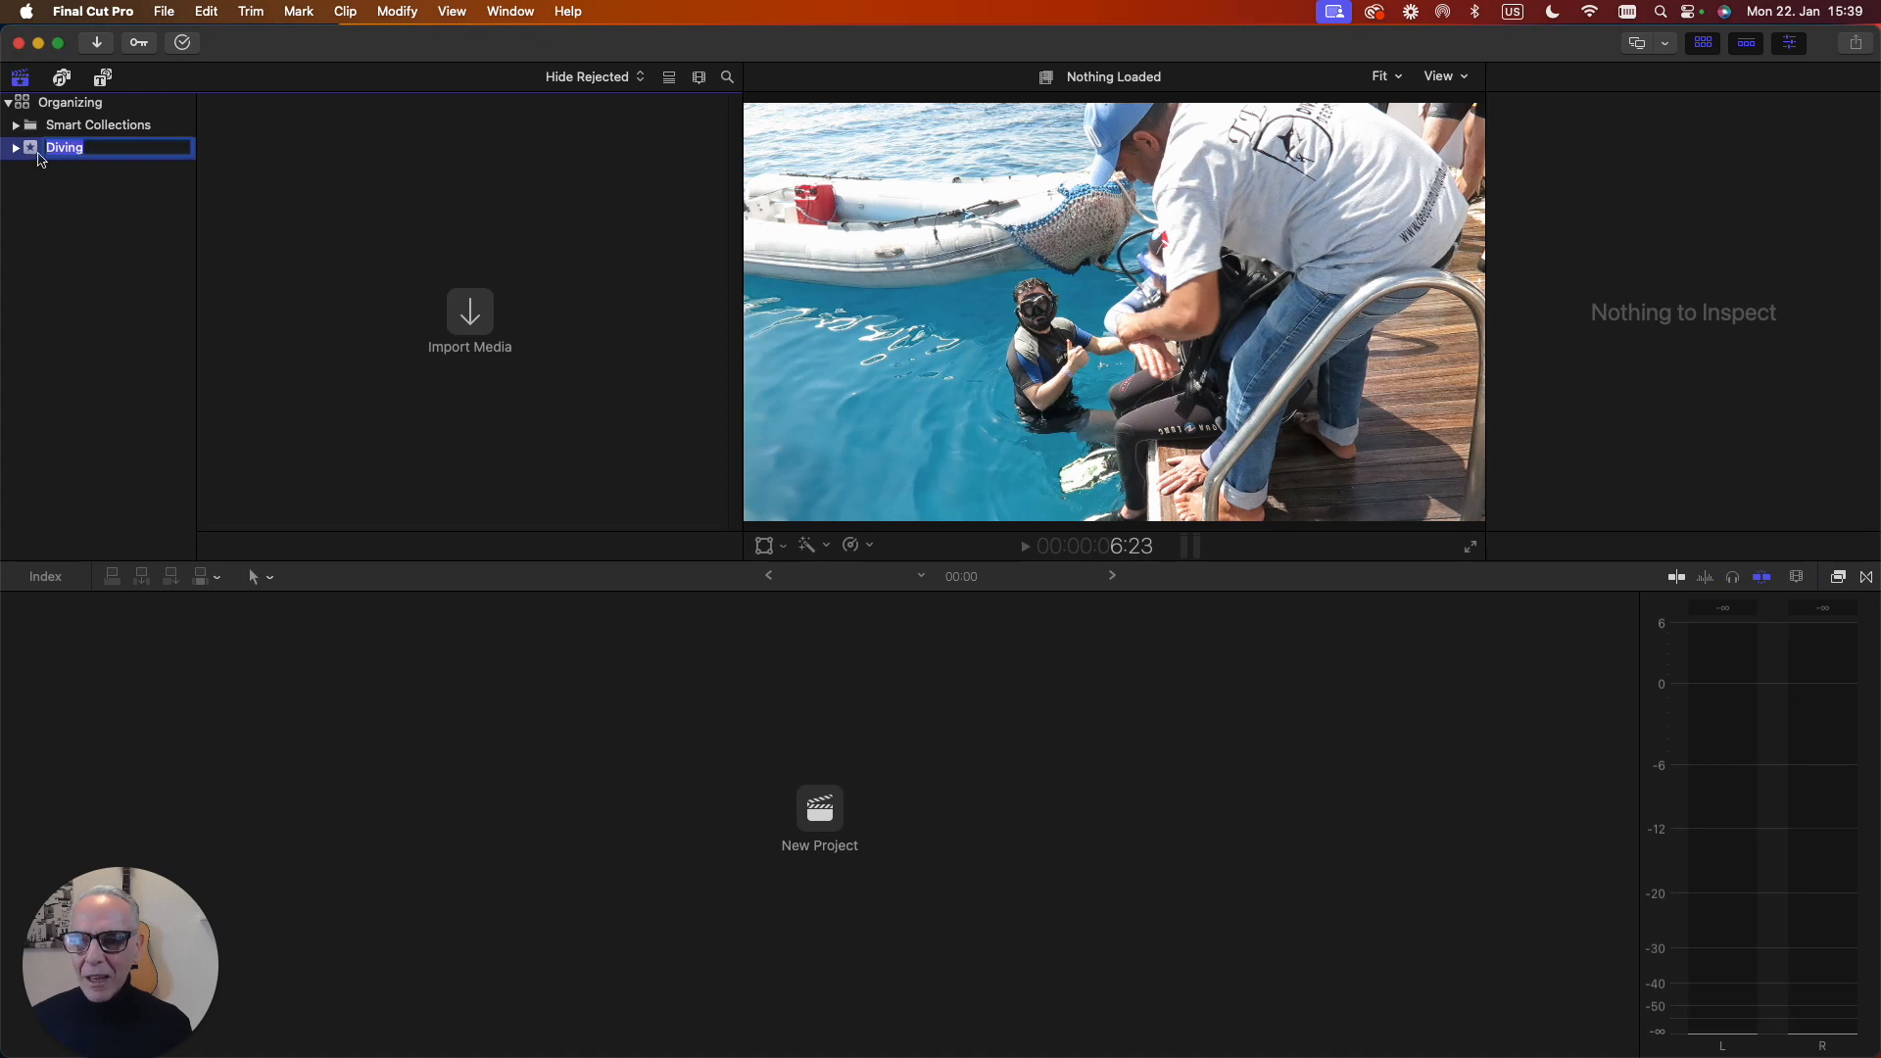
{"action": "left_click", "coordinate": [33, 153]}
{"action": "left_click", "coordinate": [163, 11]}
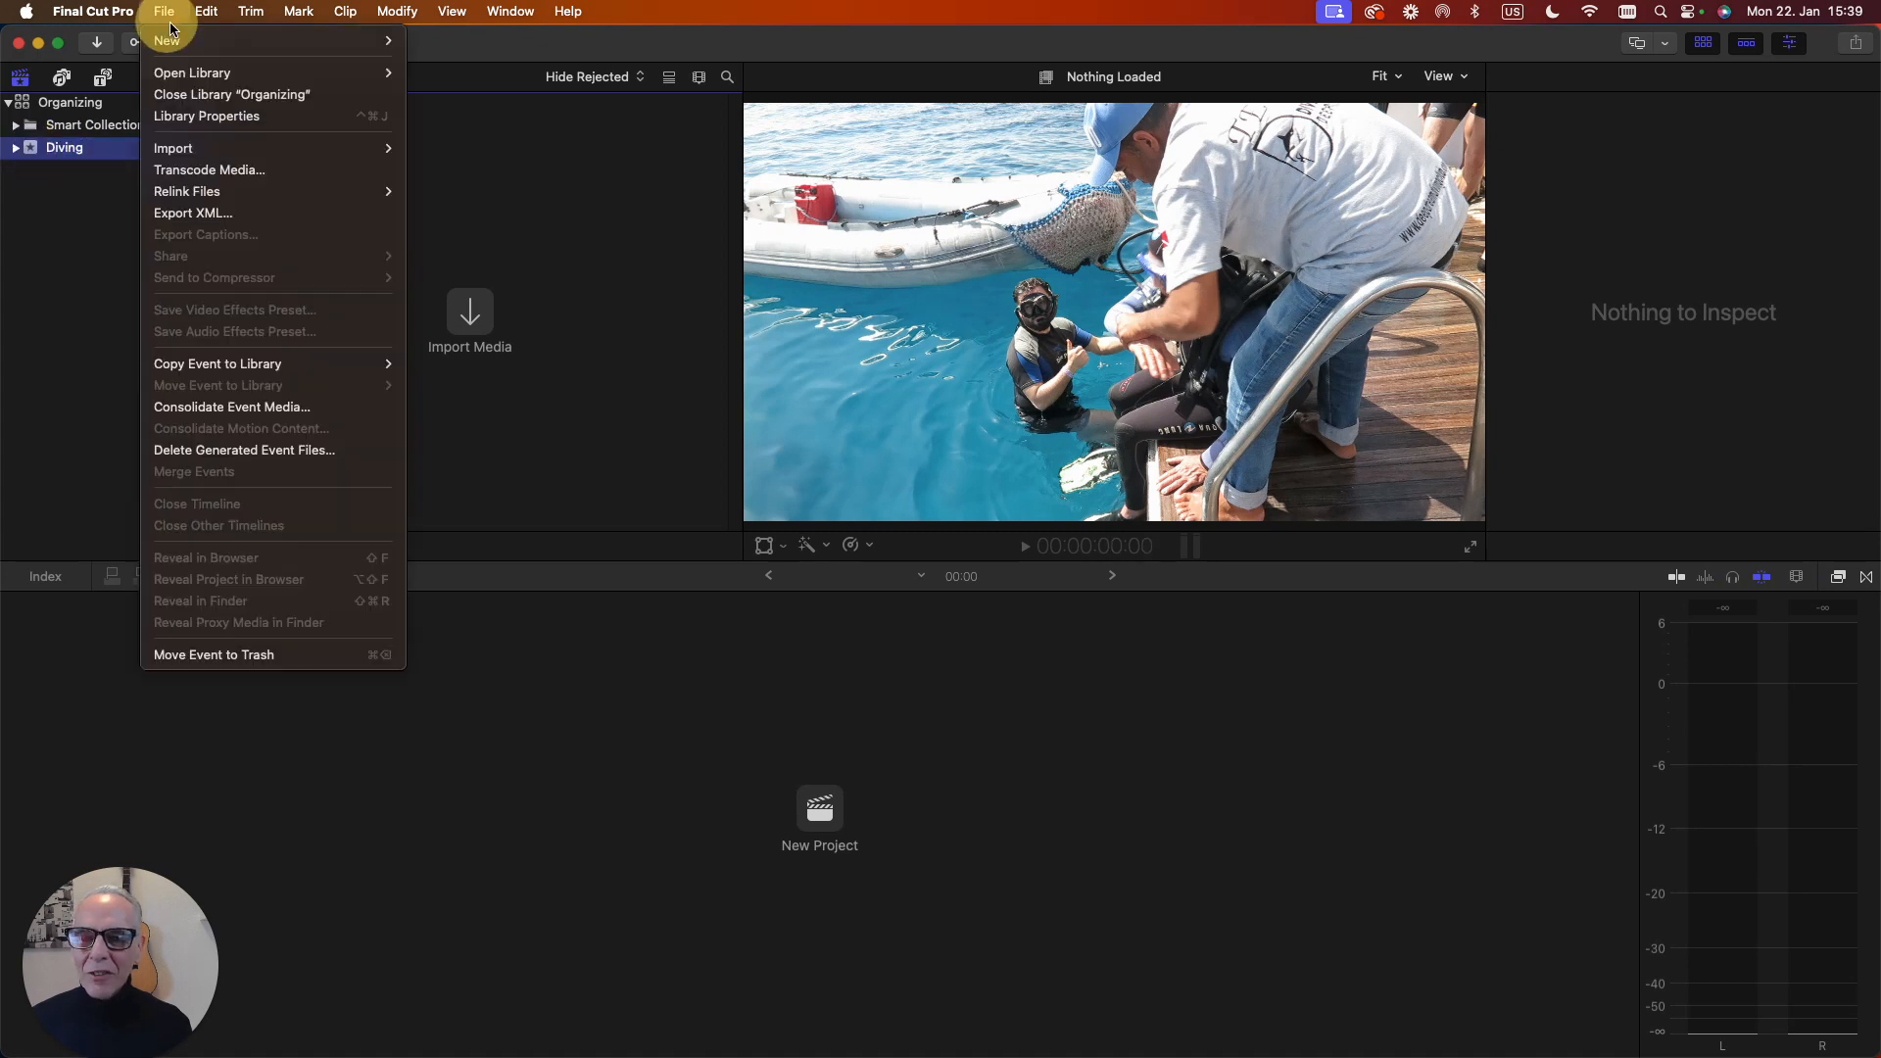
{"action": "mouse_move", "coordinate": [397, 47]}
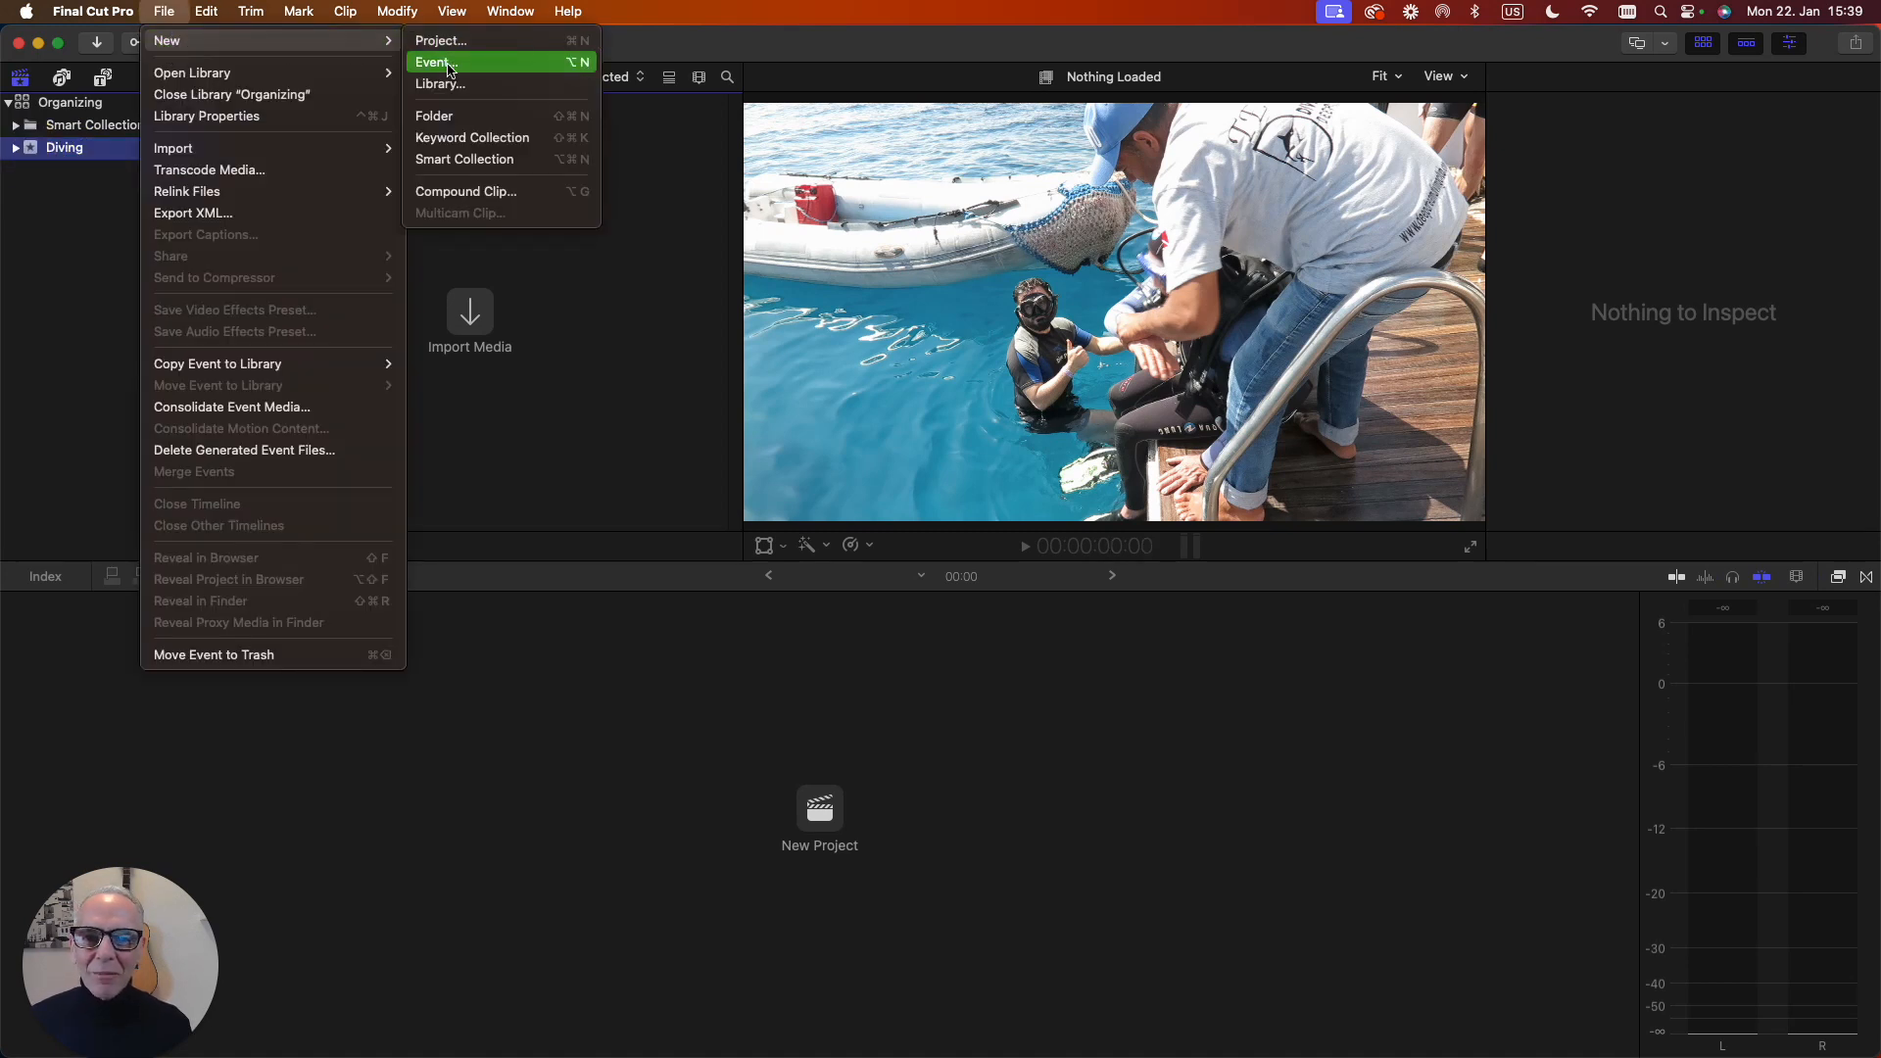
{"action": "left_click", "coordinate": [441, 62]}
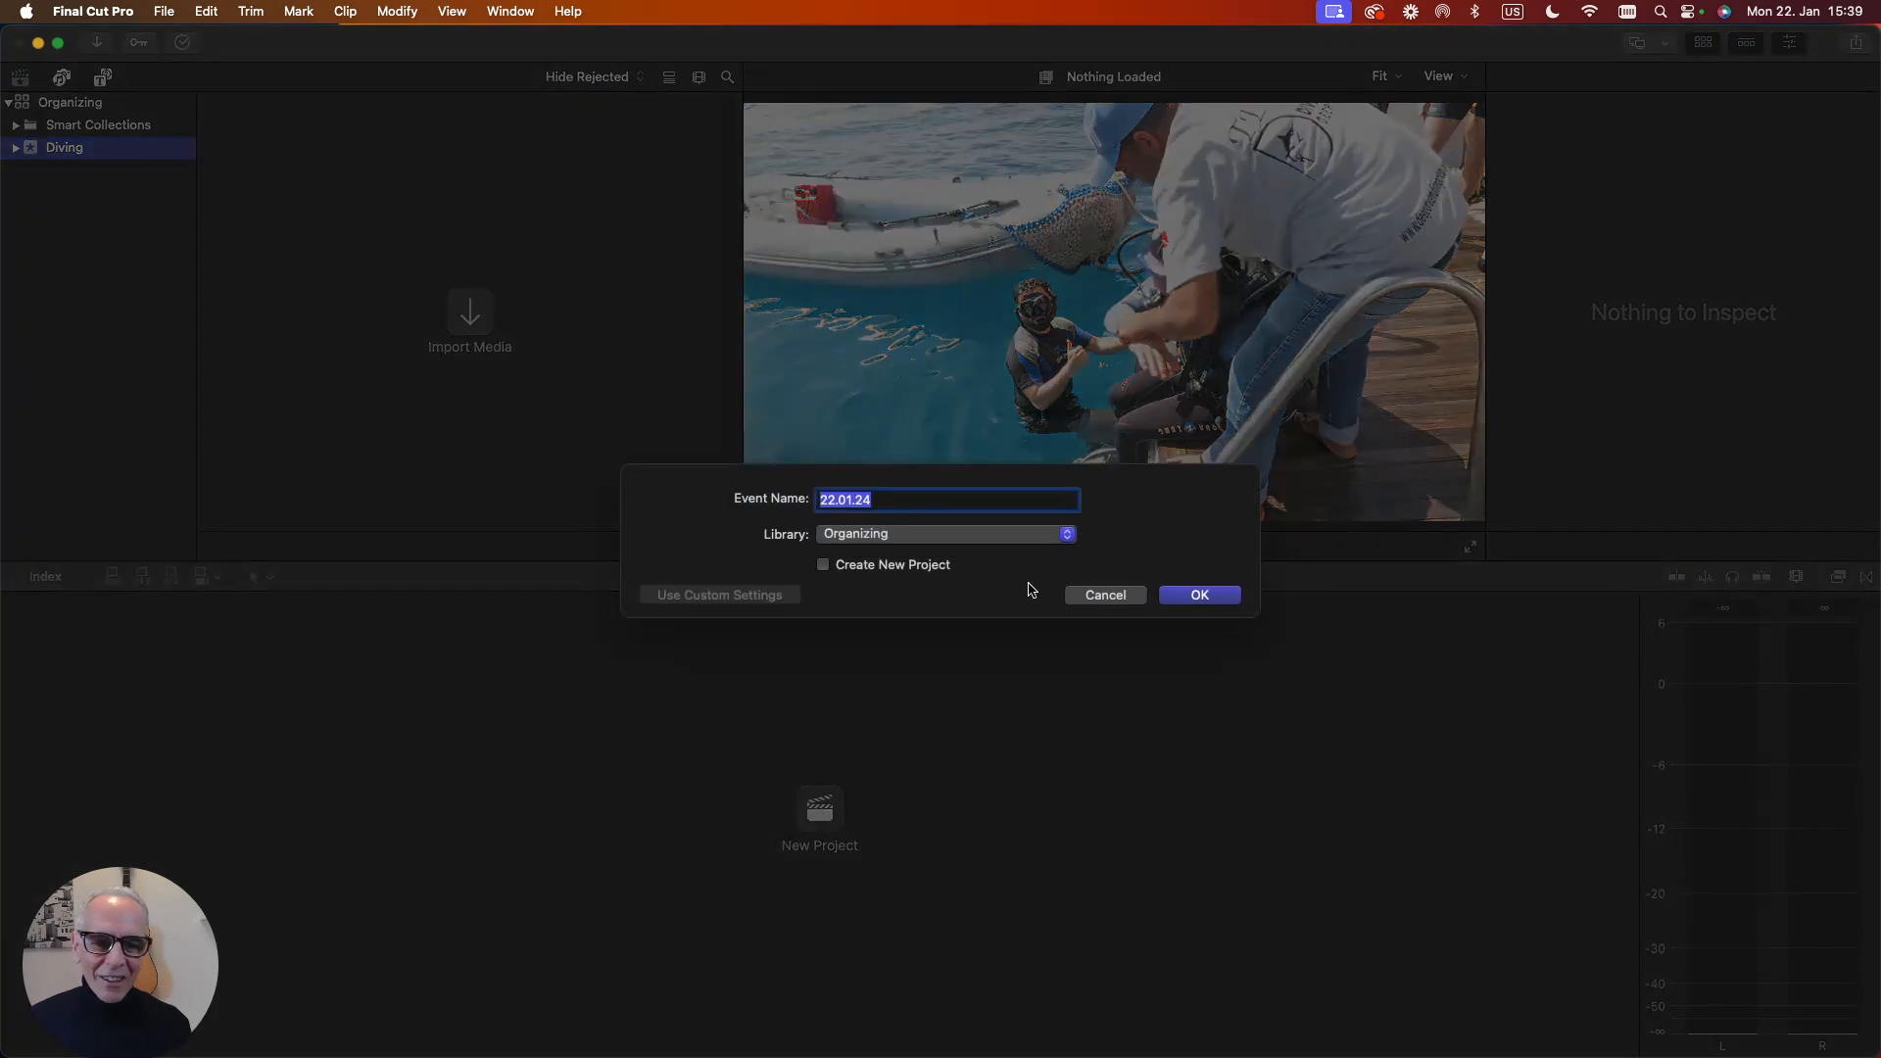
{"action": "left_click", "coordinate": [1195, 595]}
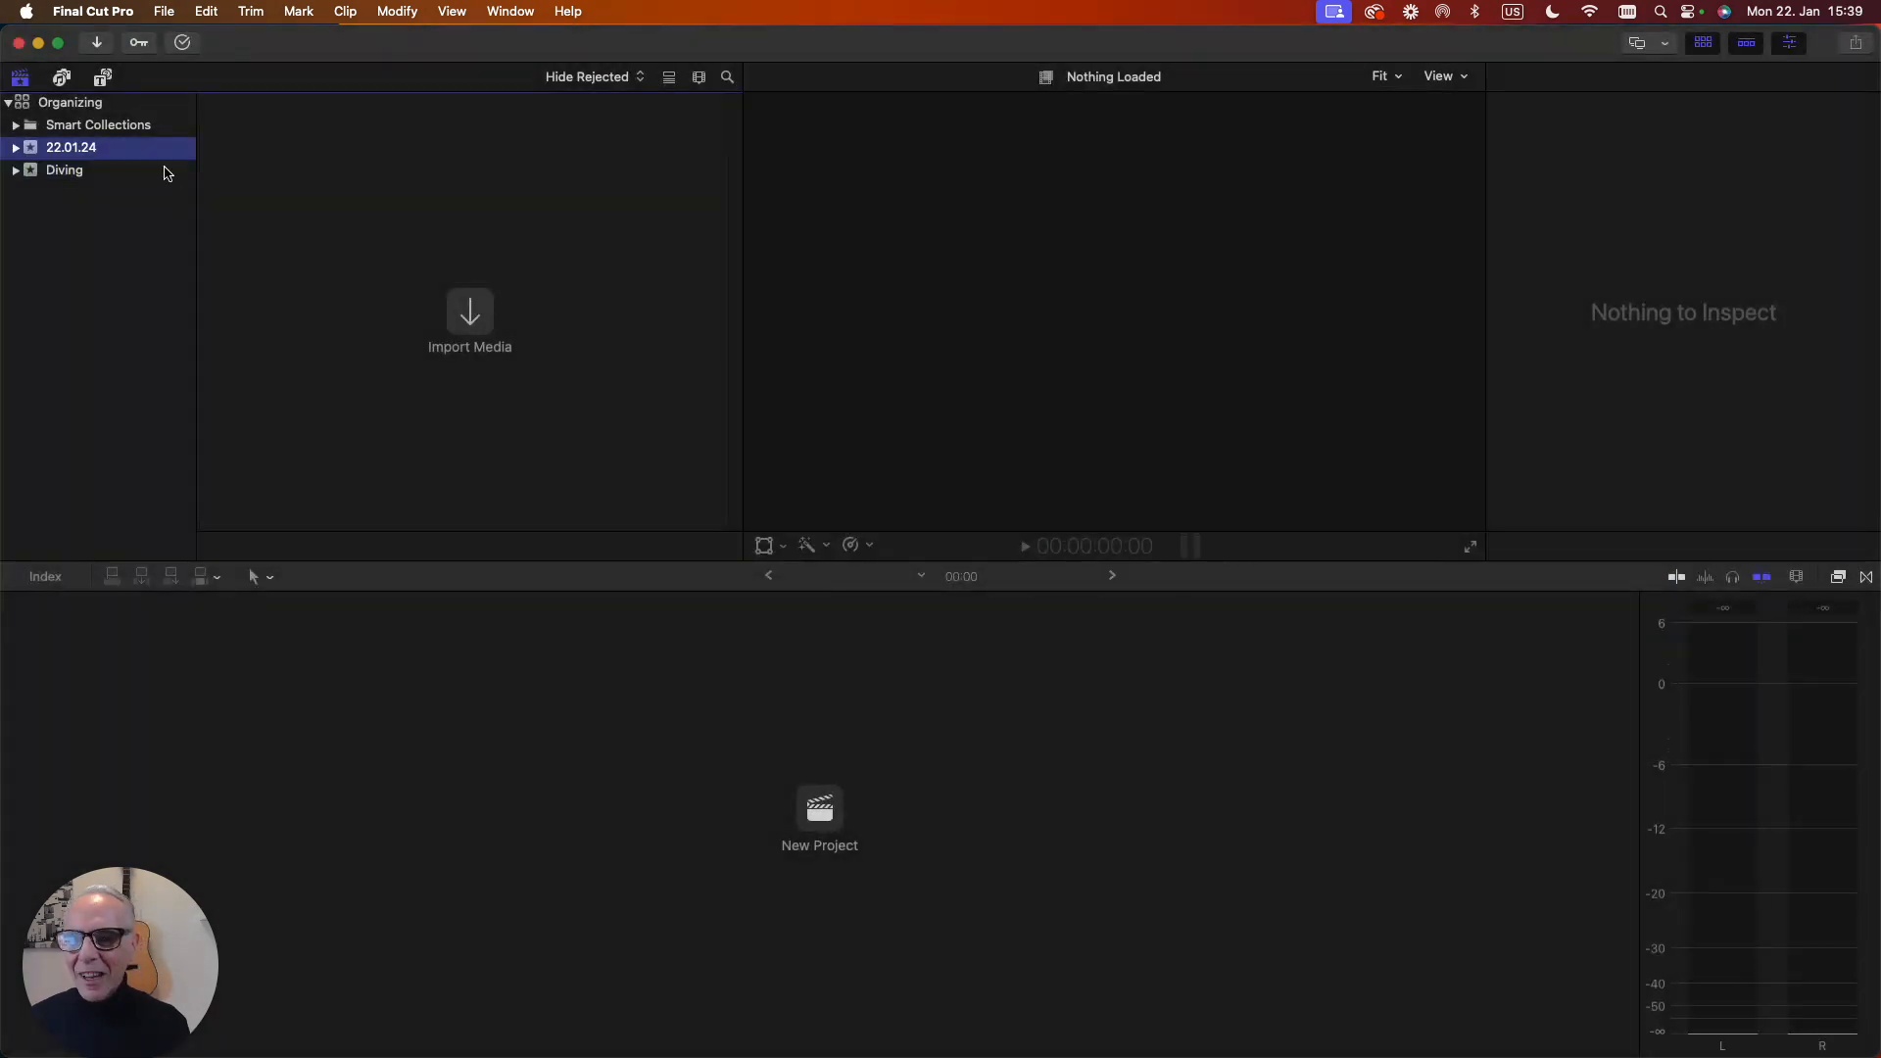
Move the empty Diving event to the trash.
{"action": "left_click", "coordinate": [73, 173]}
{"action": "right_click", "coordinate": [73, 173]}
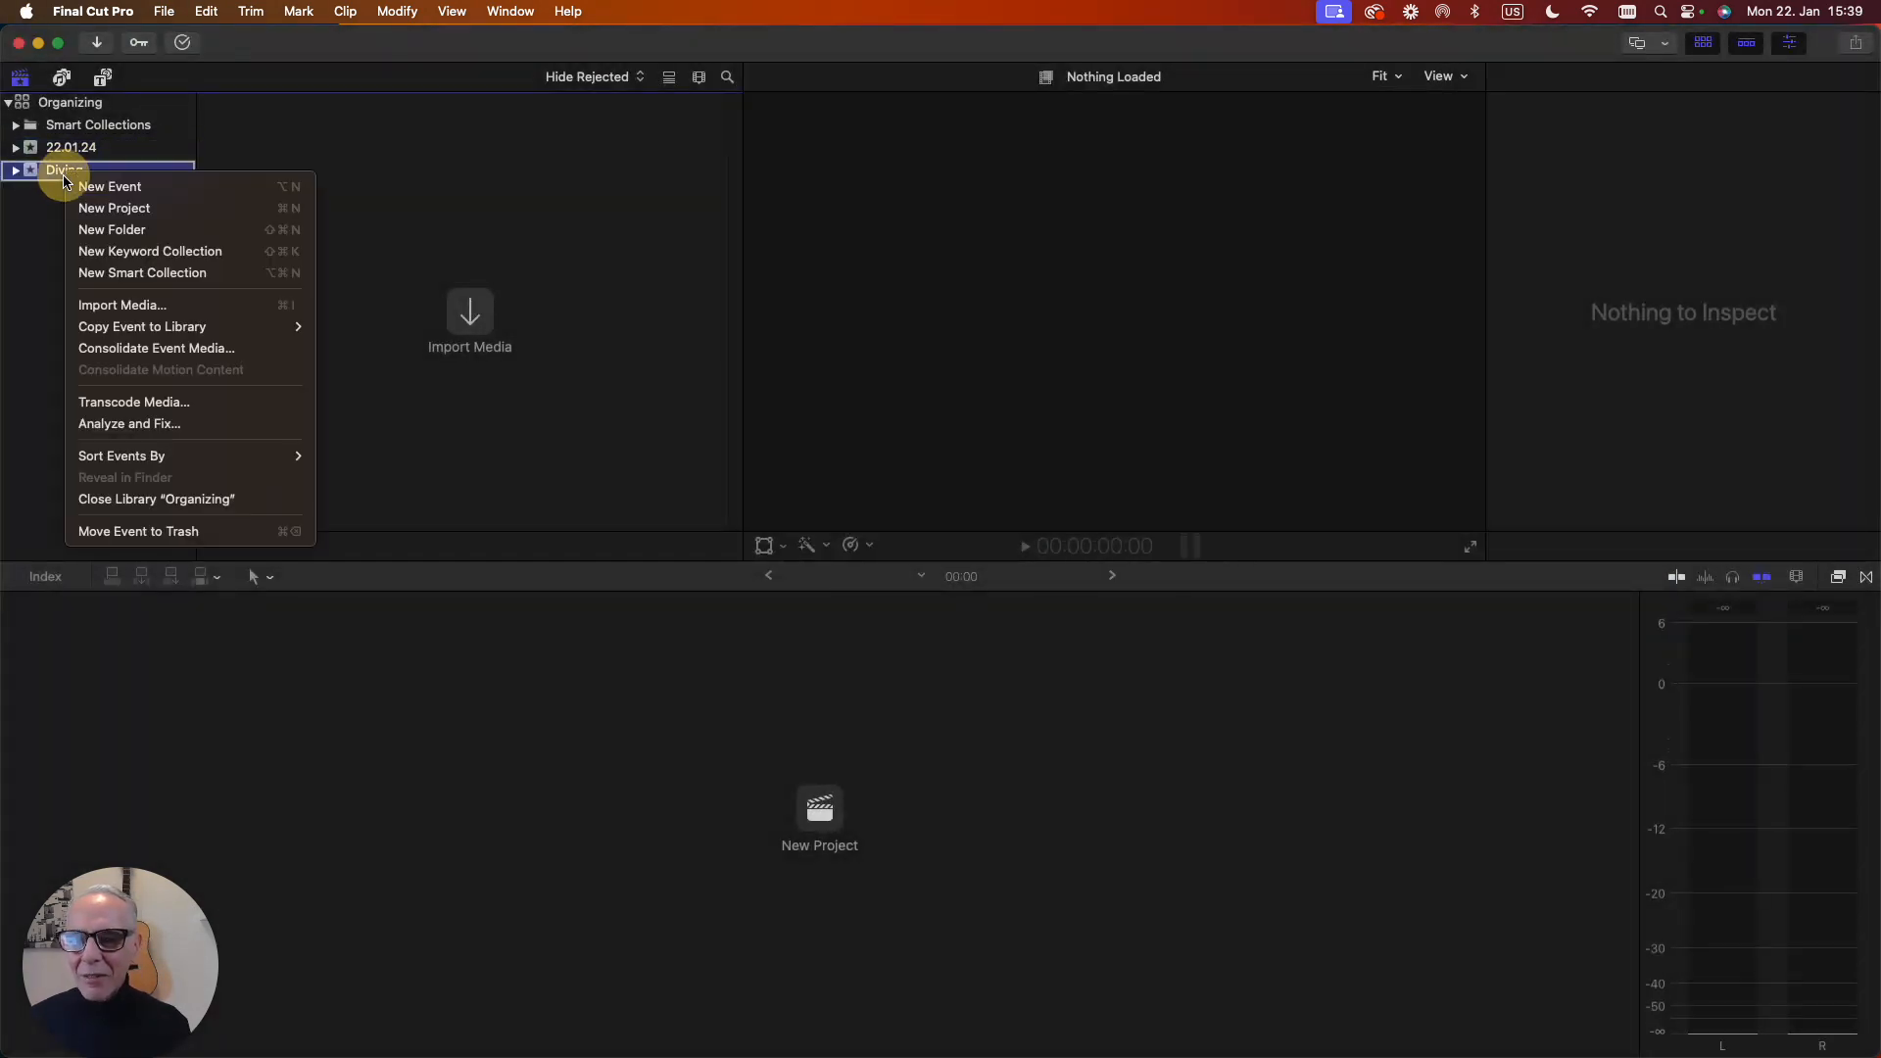
{"action": "left_click", "coordinate": [131, 530]}
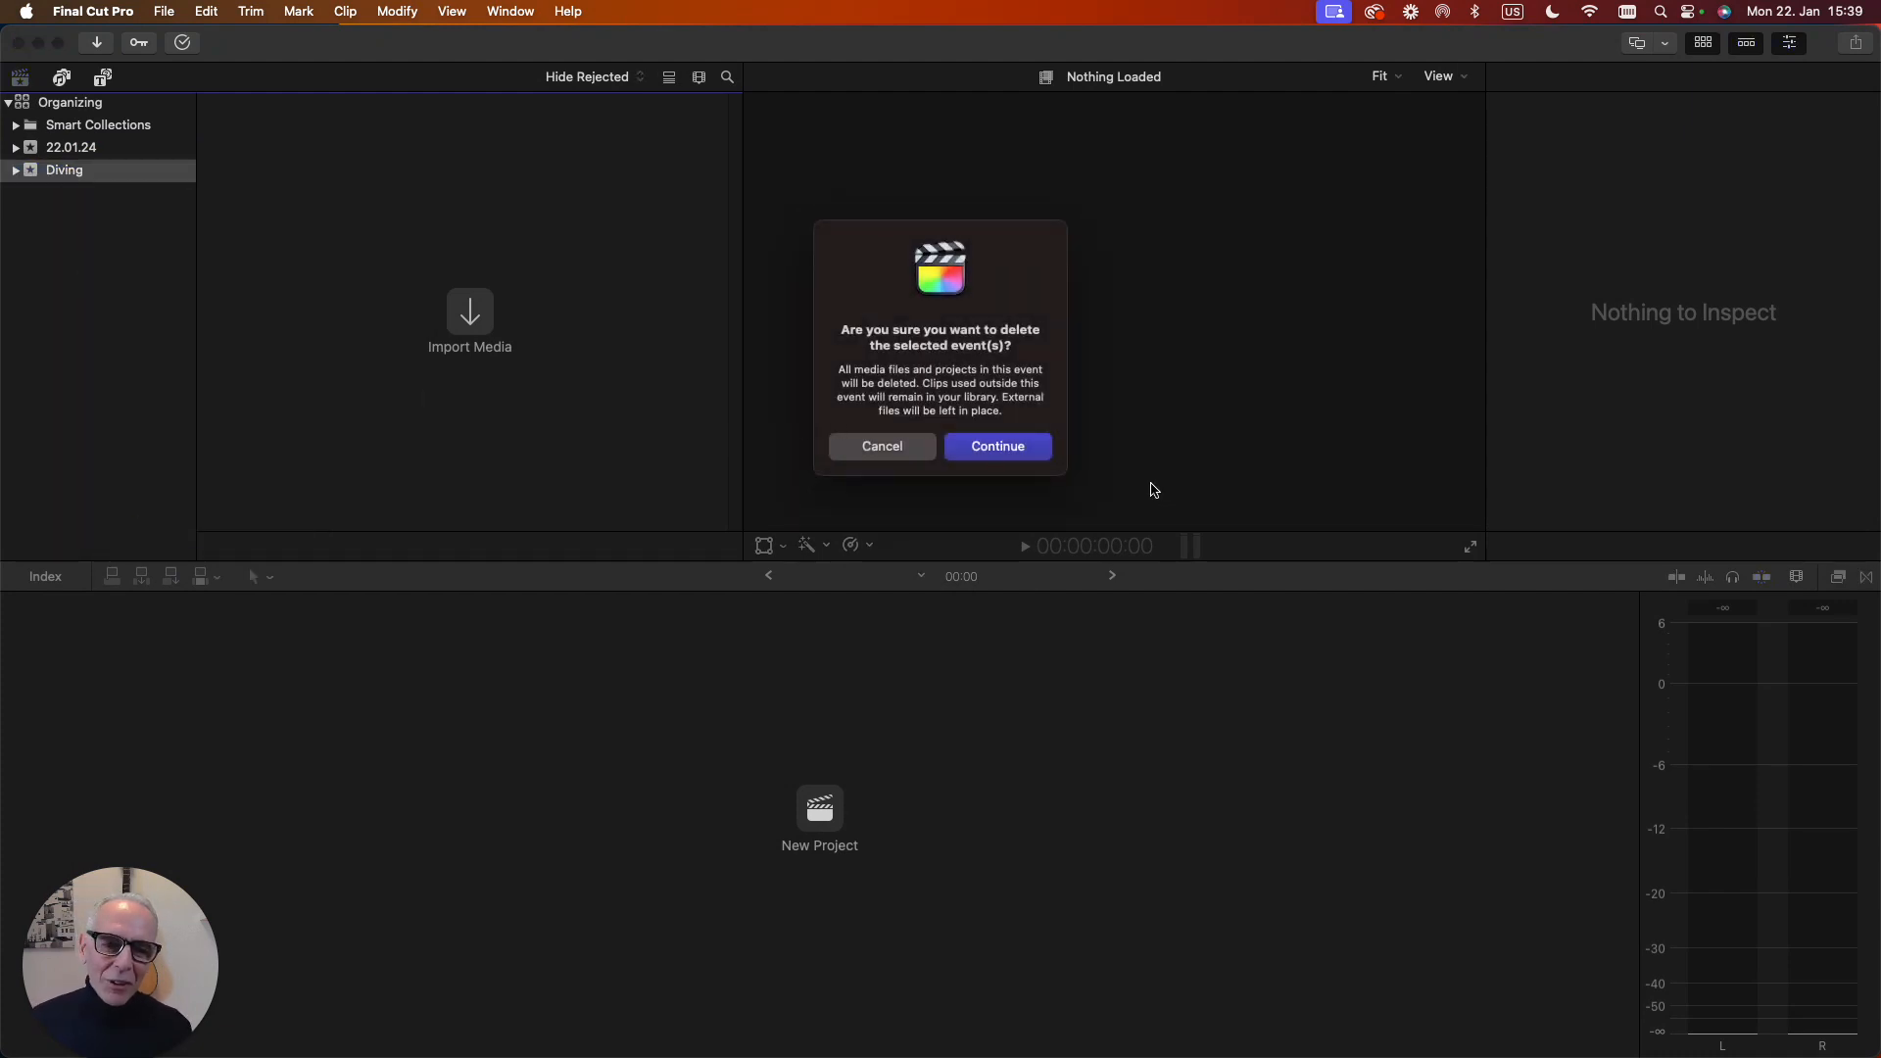
{"action": "left_click", "coordinate": [1004, 453]}
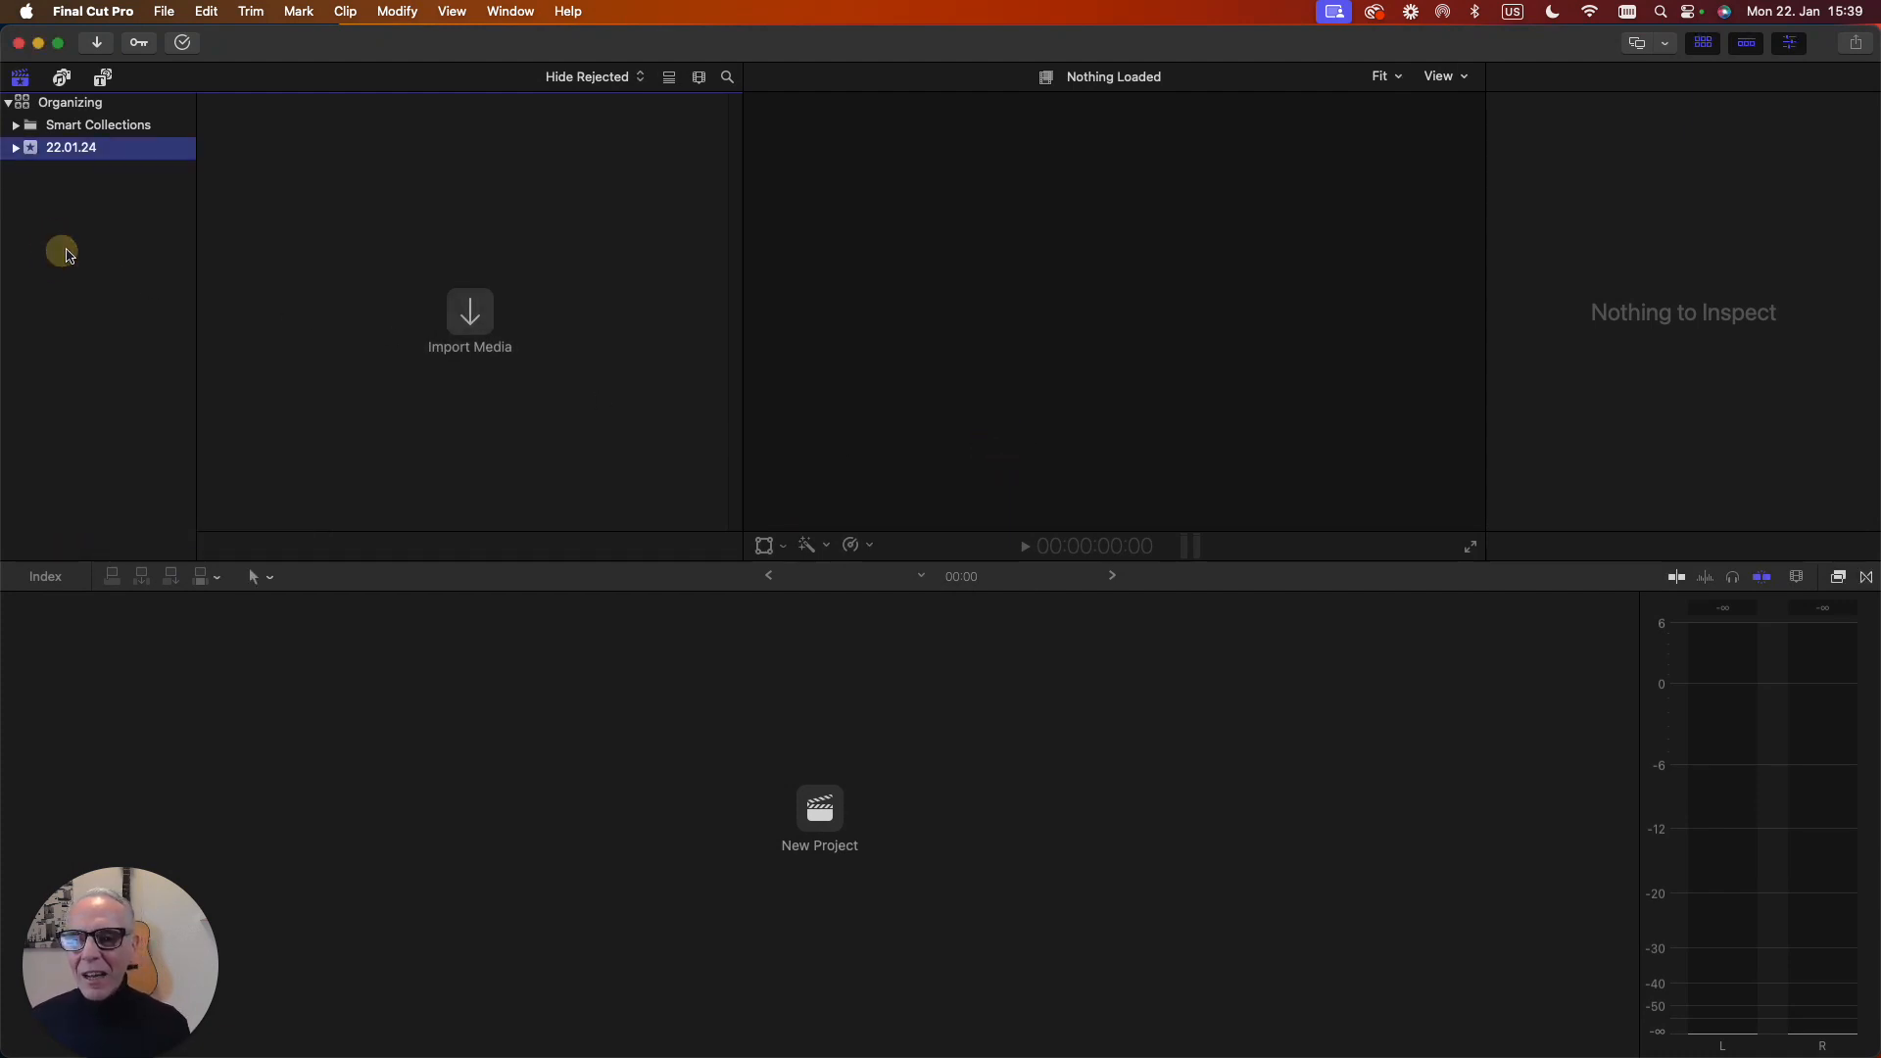
Import all six folders inside FCPX Footage, from Green Screen through Diving Footage, into the existing 22.01.24 event.
{"action": "left_click", "coordinate": [470, 313]}
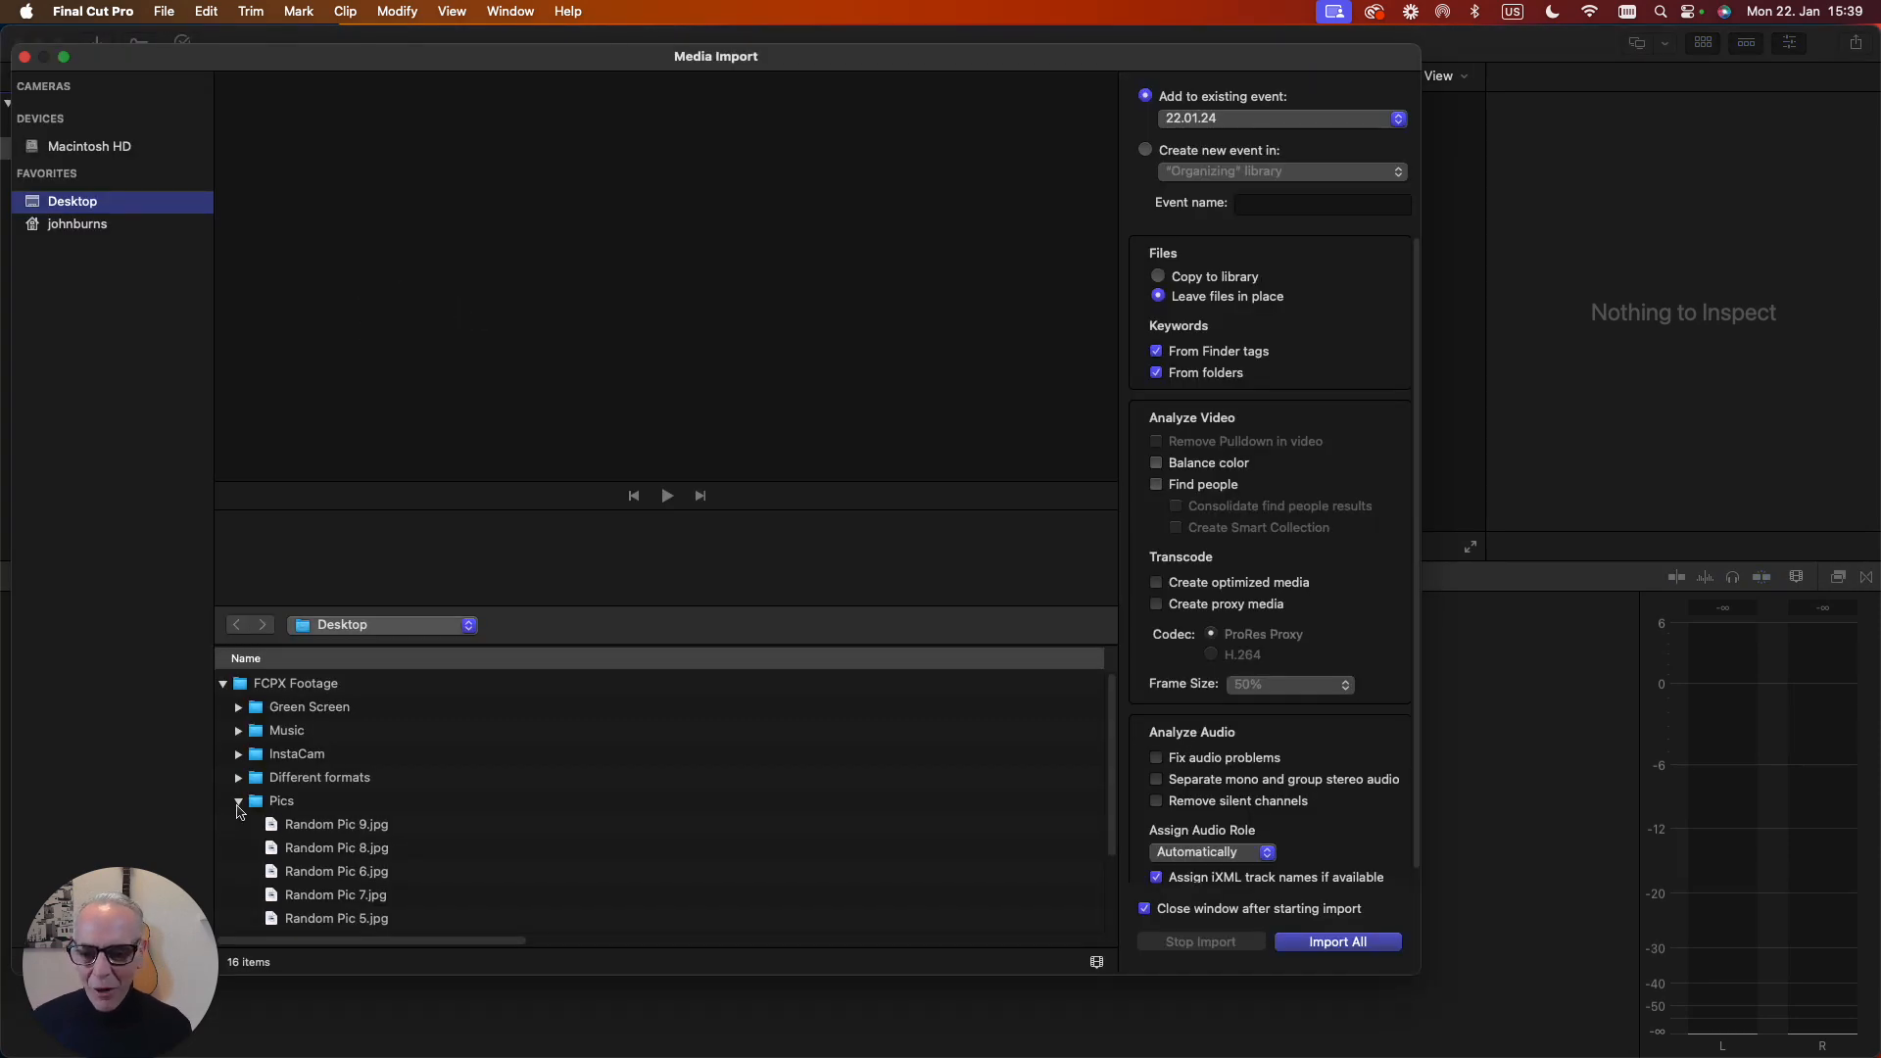
{"action": "left_click", "coordinate": [238, 802]}
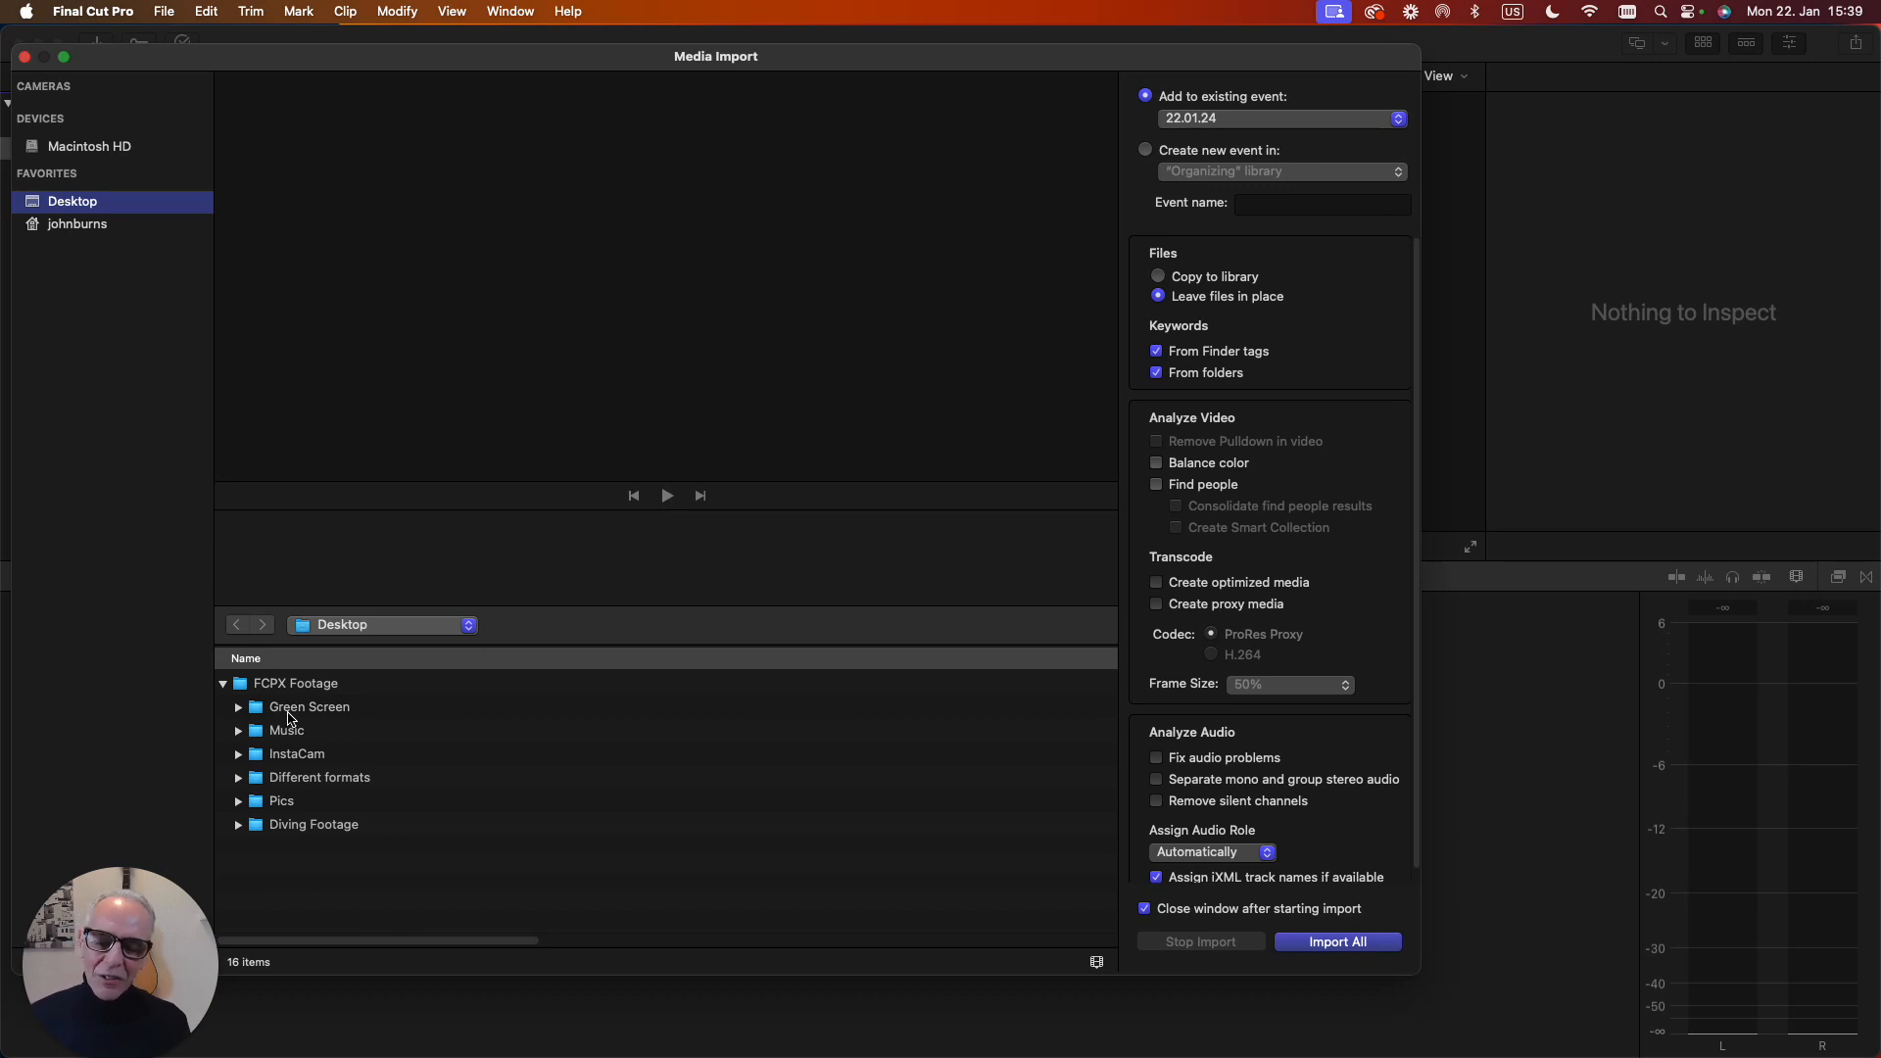
{"action": "left_click", "coordinate": [288, 711]}
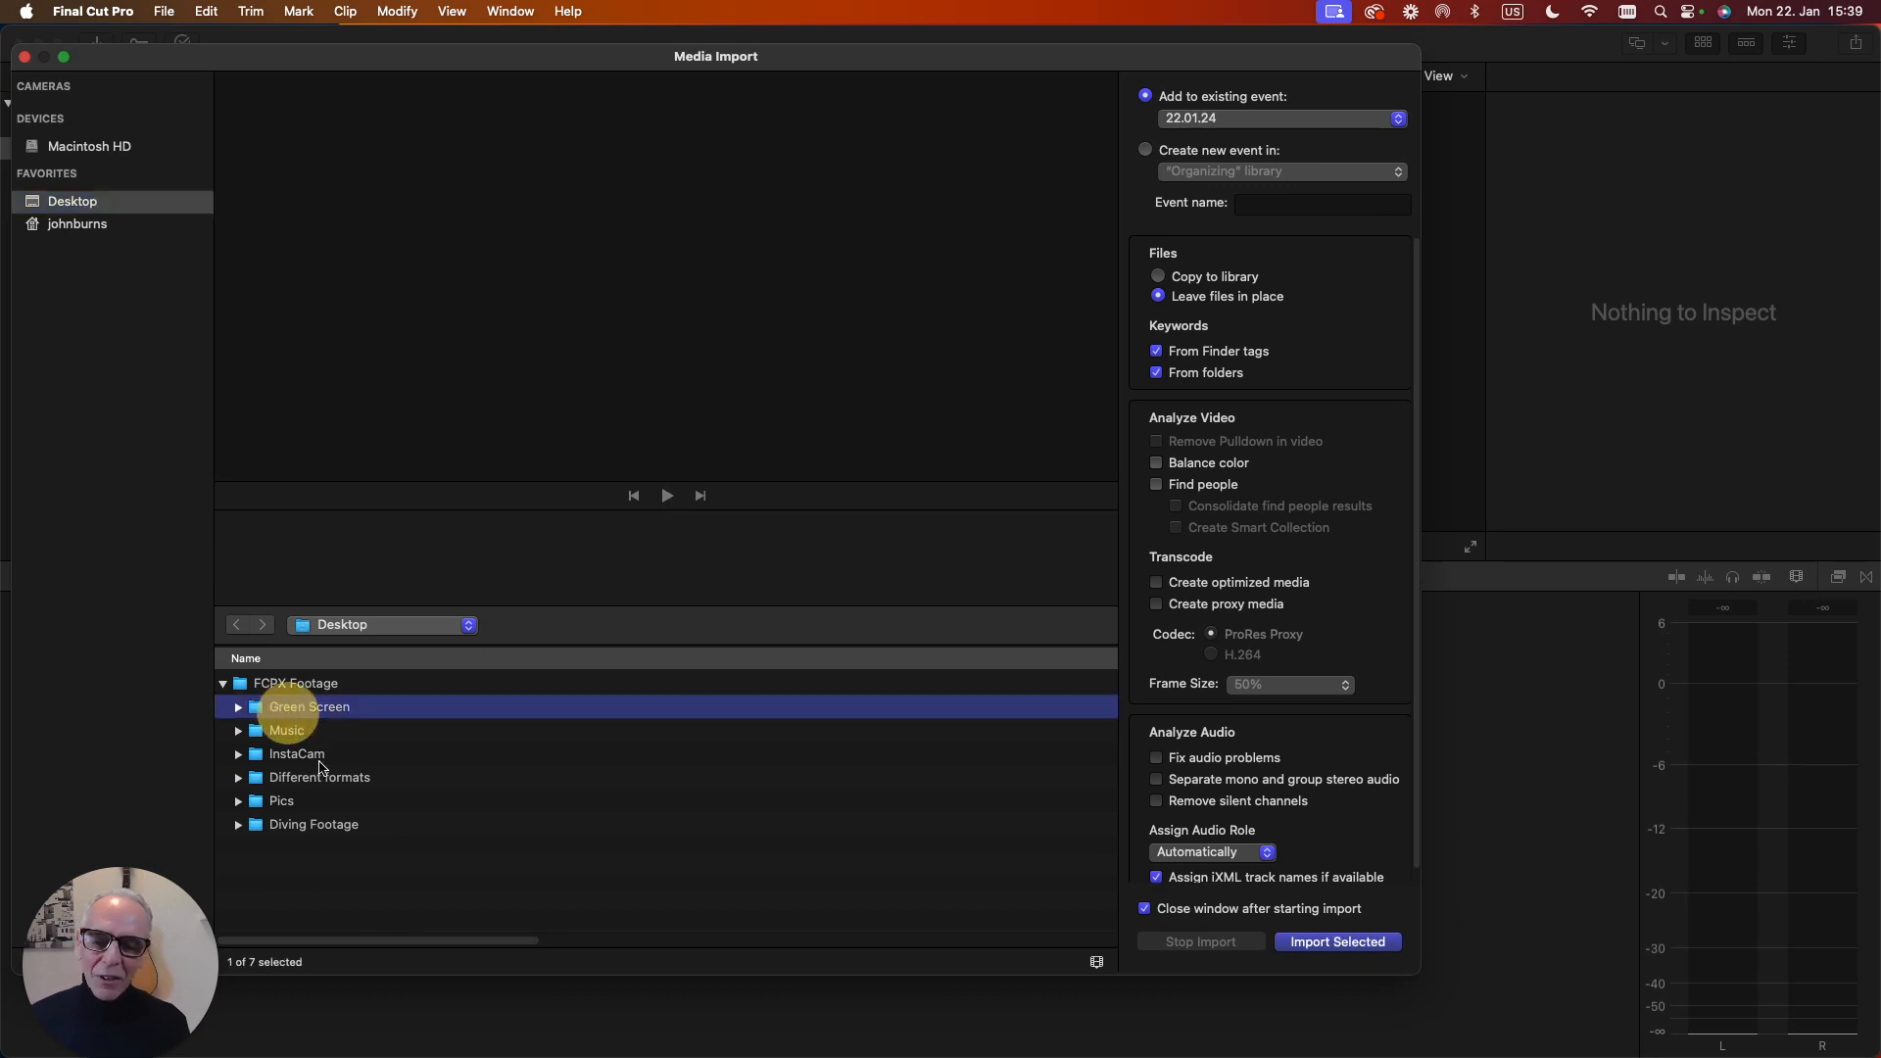
{"action": "left_click", "coordinate": [305, 828], "text": "shift"}
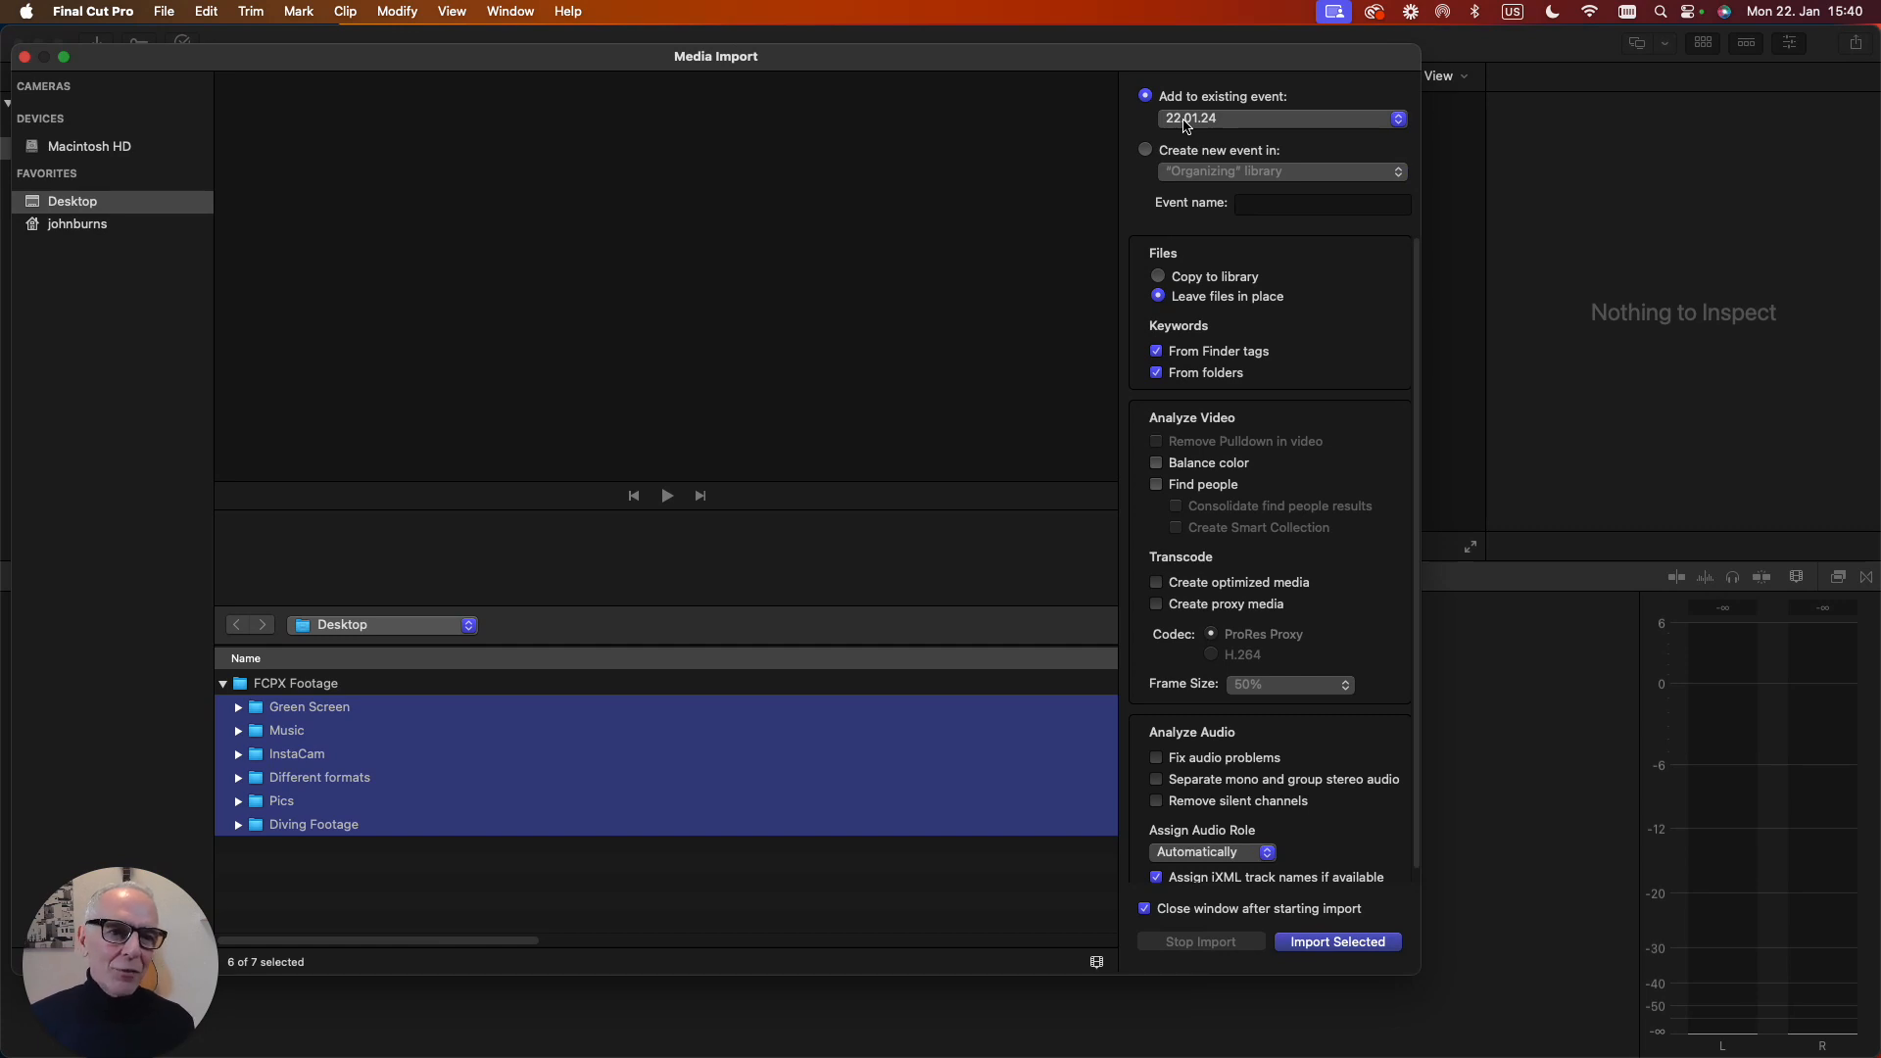
{"action": "left_click", "coordinate": [1329, 948]}
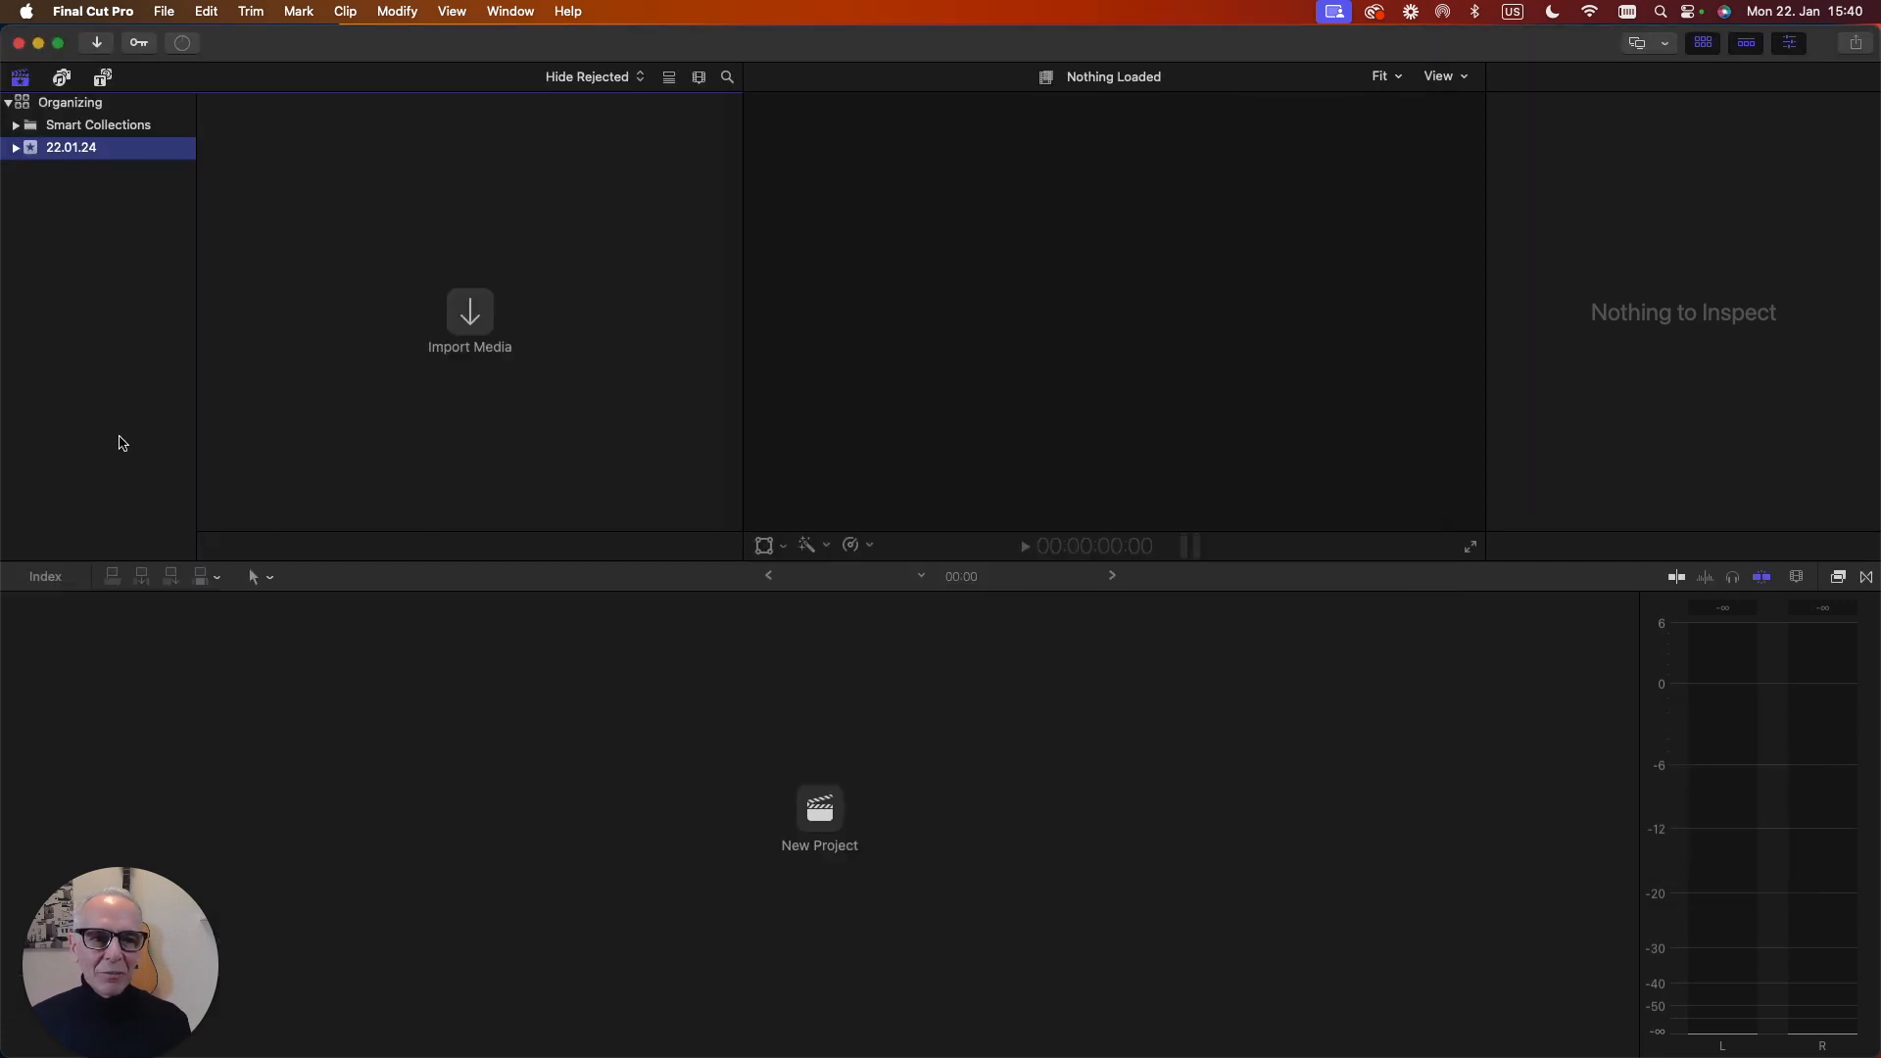
Examine the clips imported into the 22.01.24 event and its Different formats, Diving Footage and Green Screen keyword collections.
{"action": "left_click", "coordinate": [15, 149]}
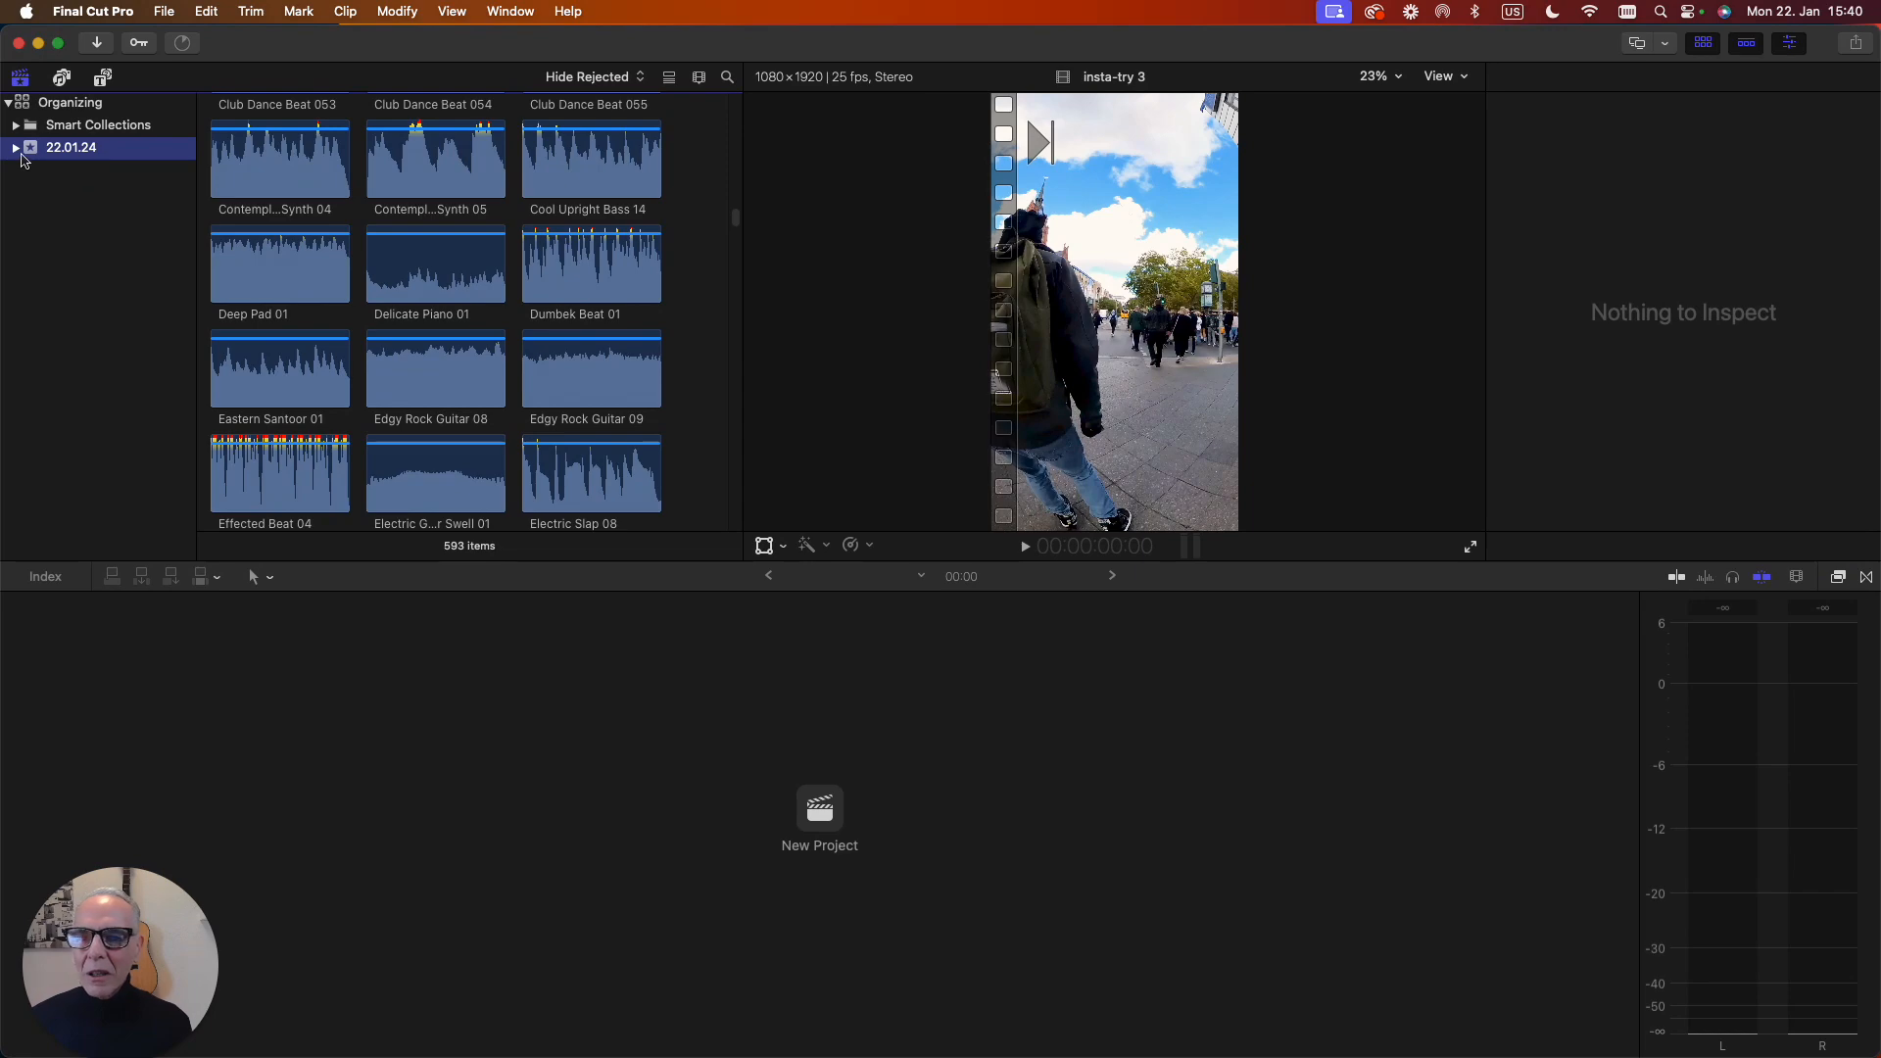
{"action": "scroll", "coordinate": [573, 174], "scroll_direction": "down", "scroll_amount": 10}
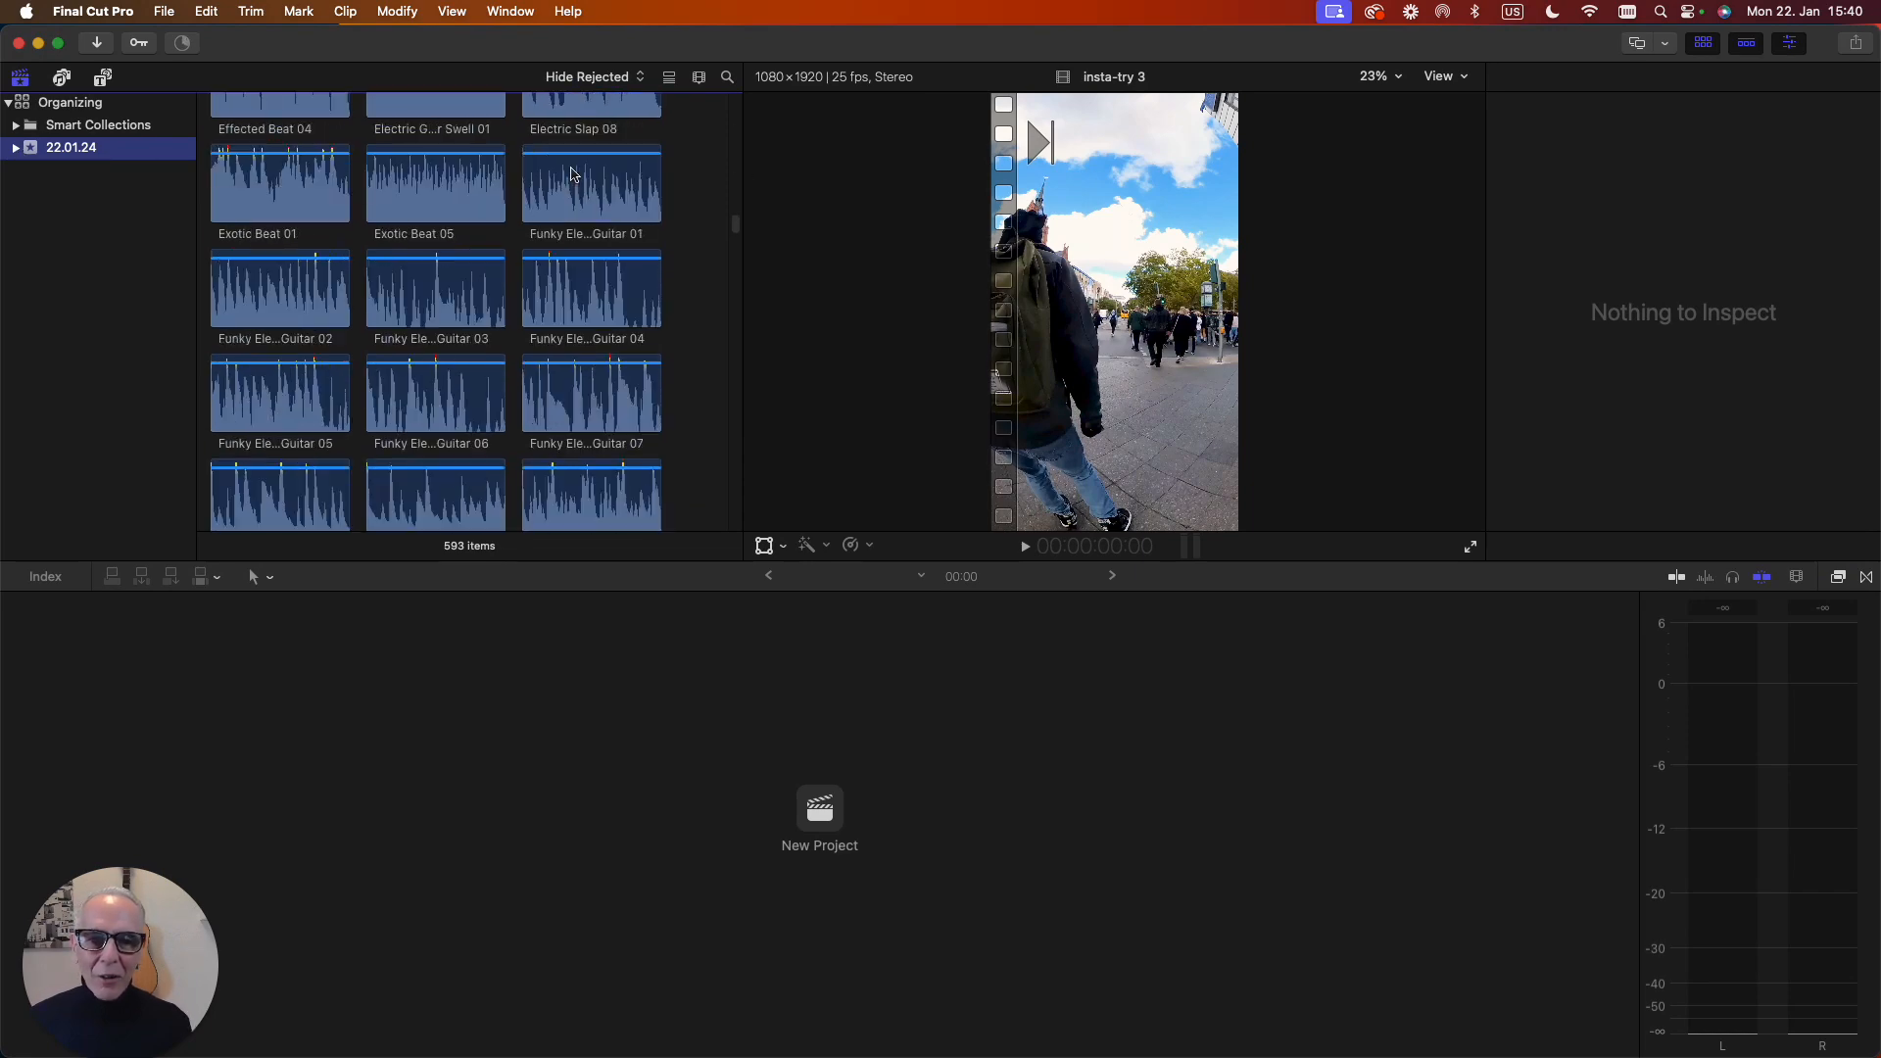
{"action": "scroll", "coordinate": [529, 196], "scroll_direction": "up", "scroll_amount": 20}
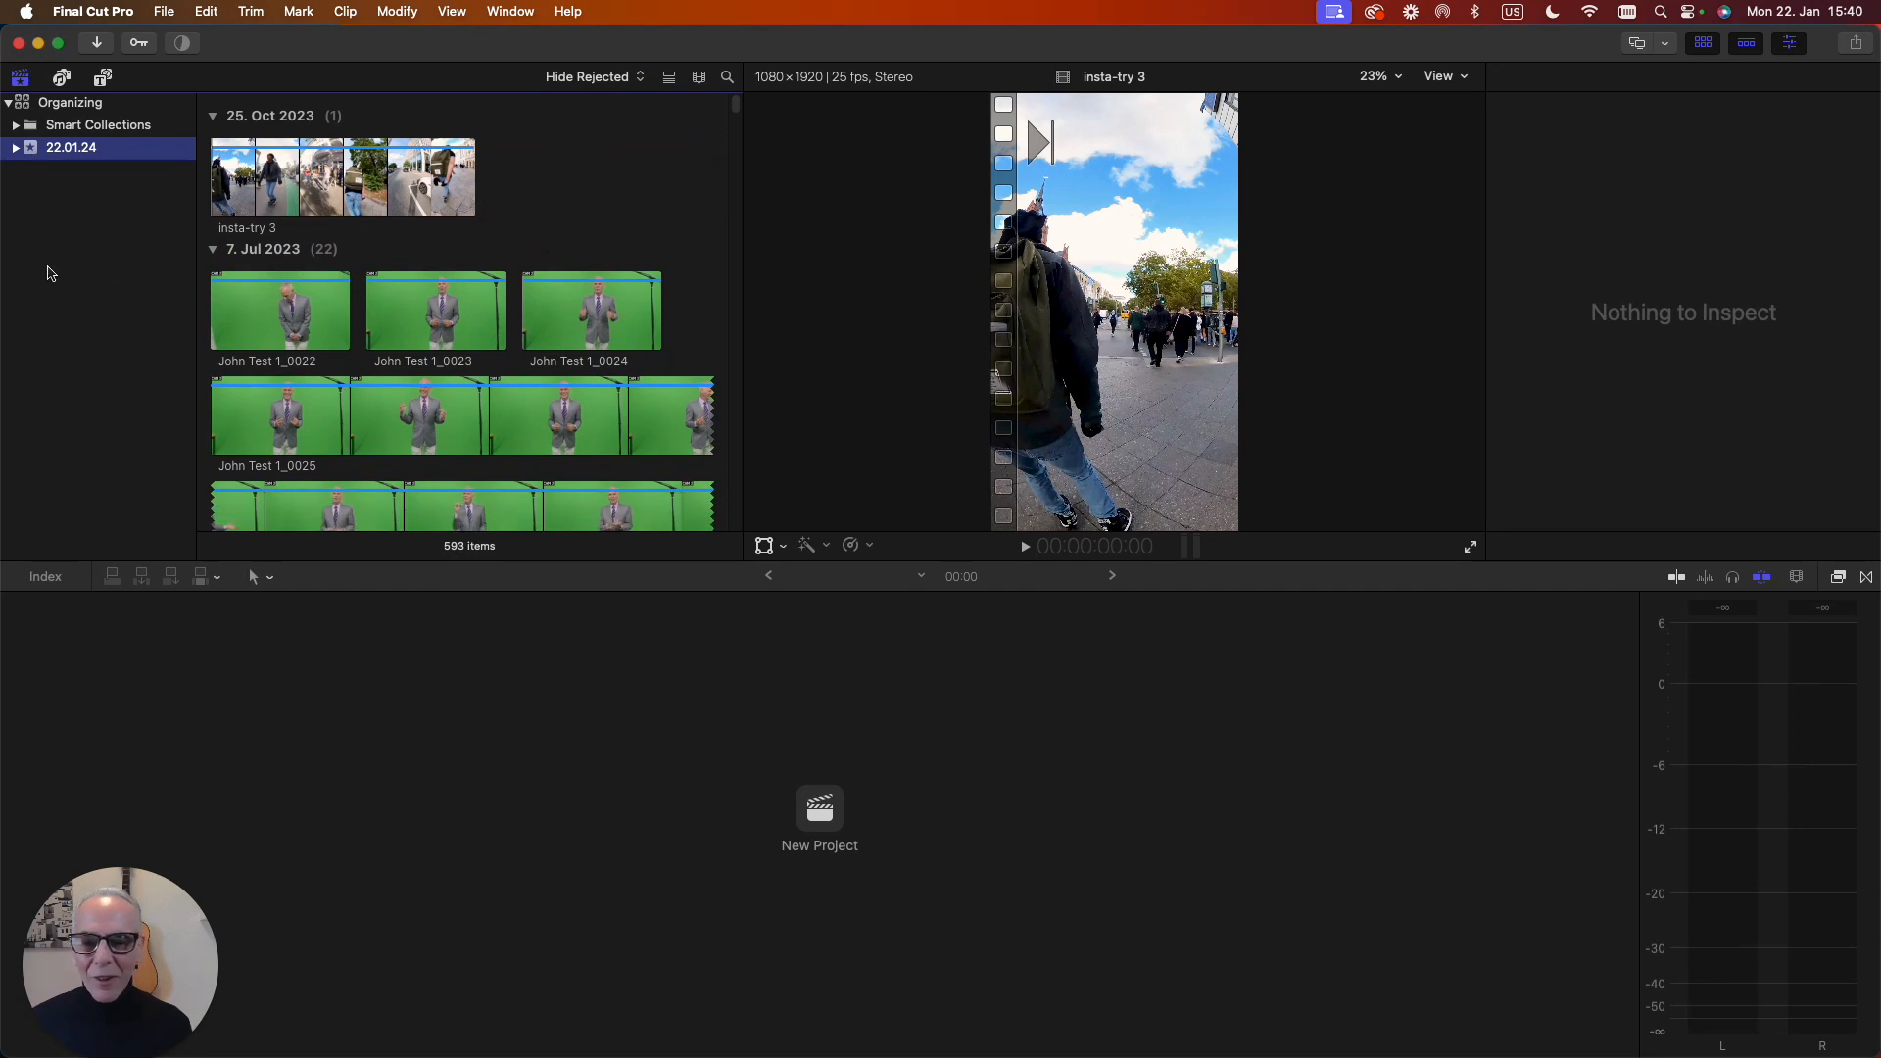
{"action": "left_click", "coordinate": [16, 149]}
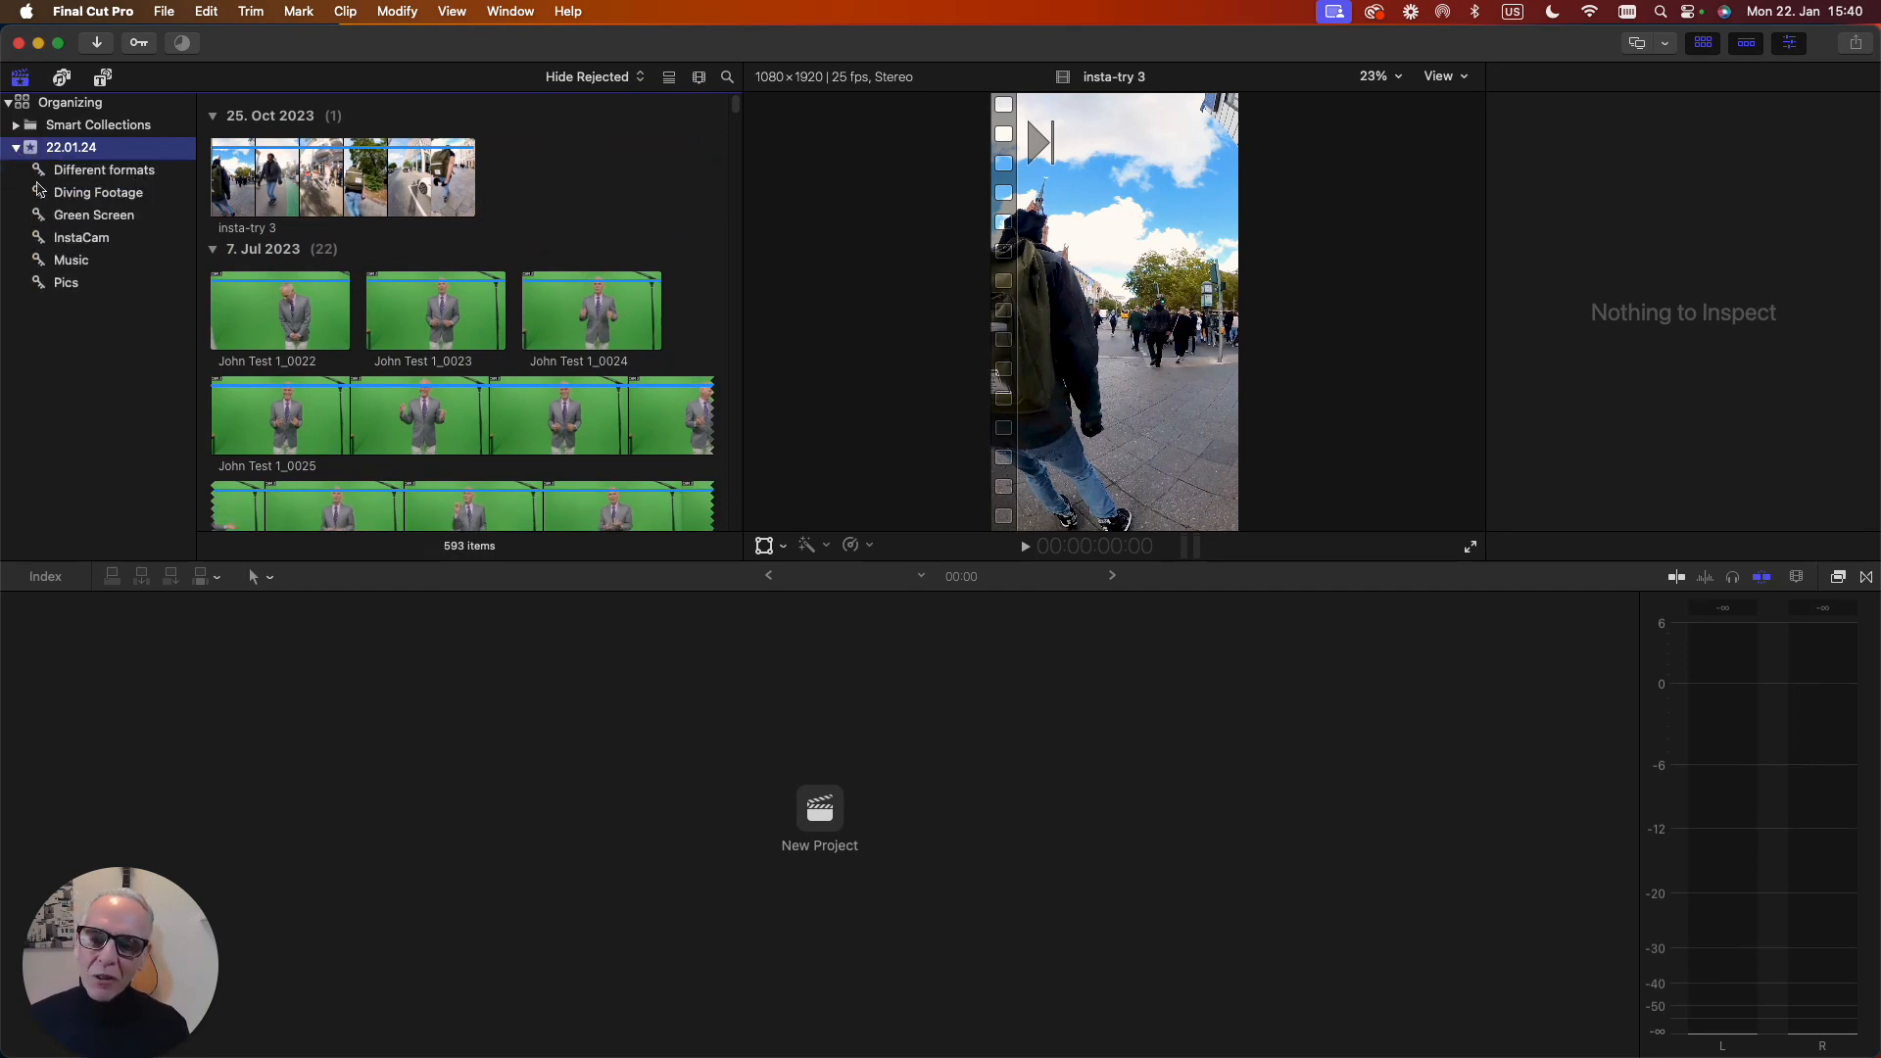
{"action": "left_click", "coordinate": [99, 174]}
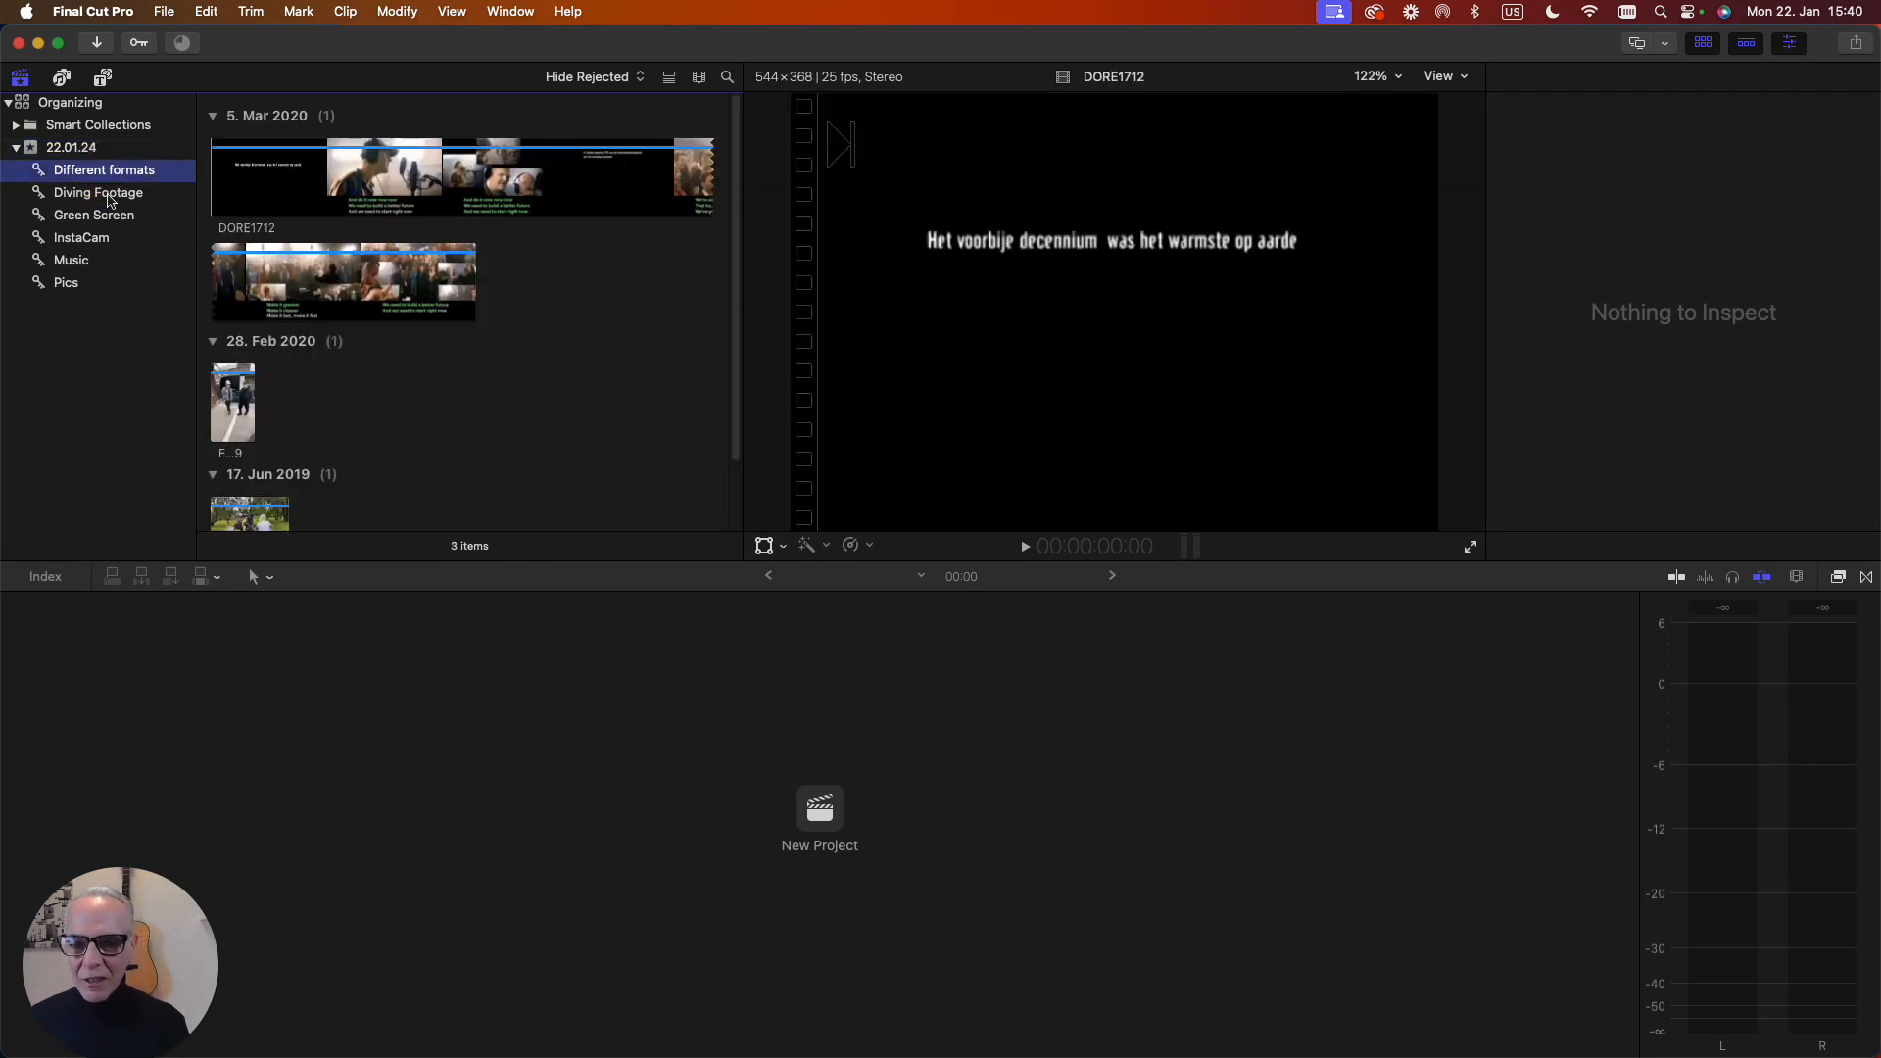
{"action": "left_click", "coordinate": [108, 199]}
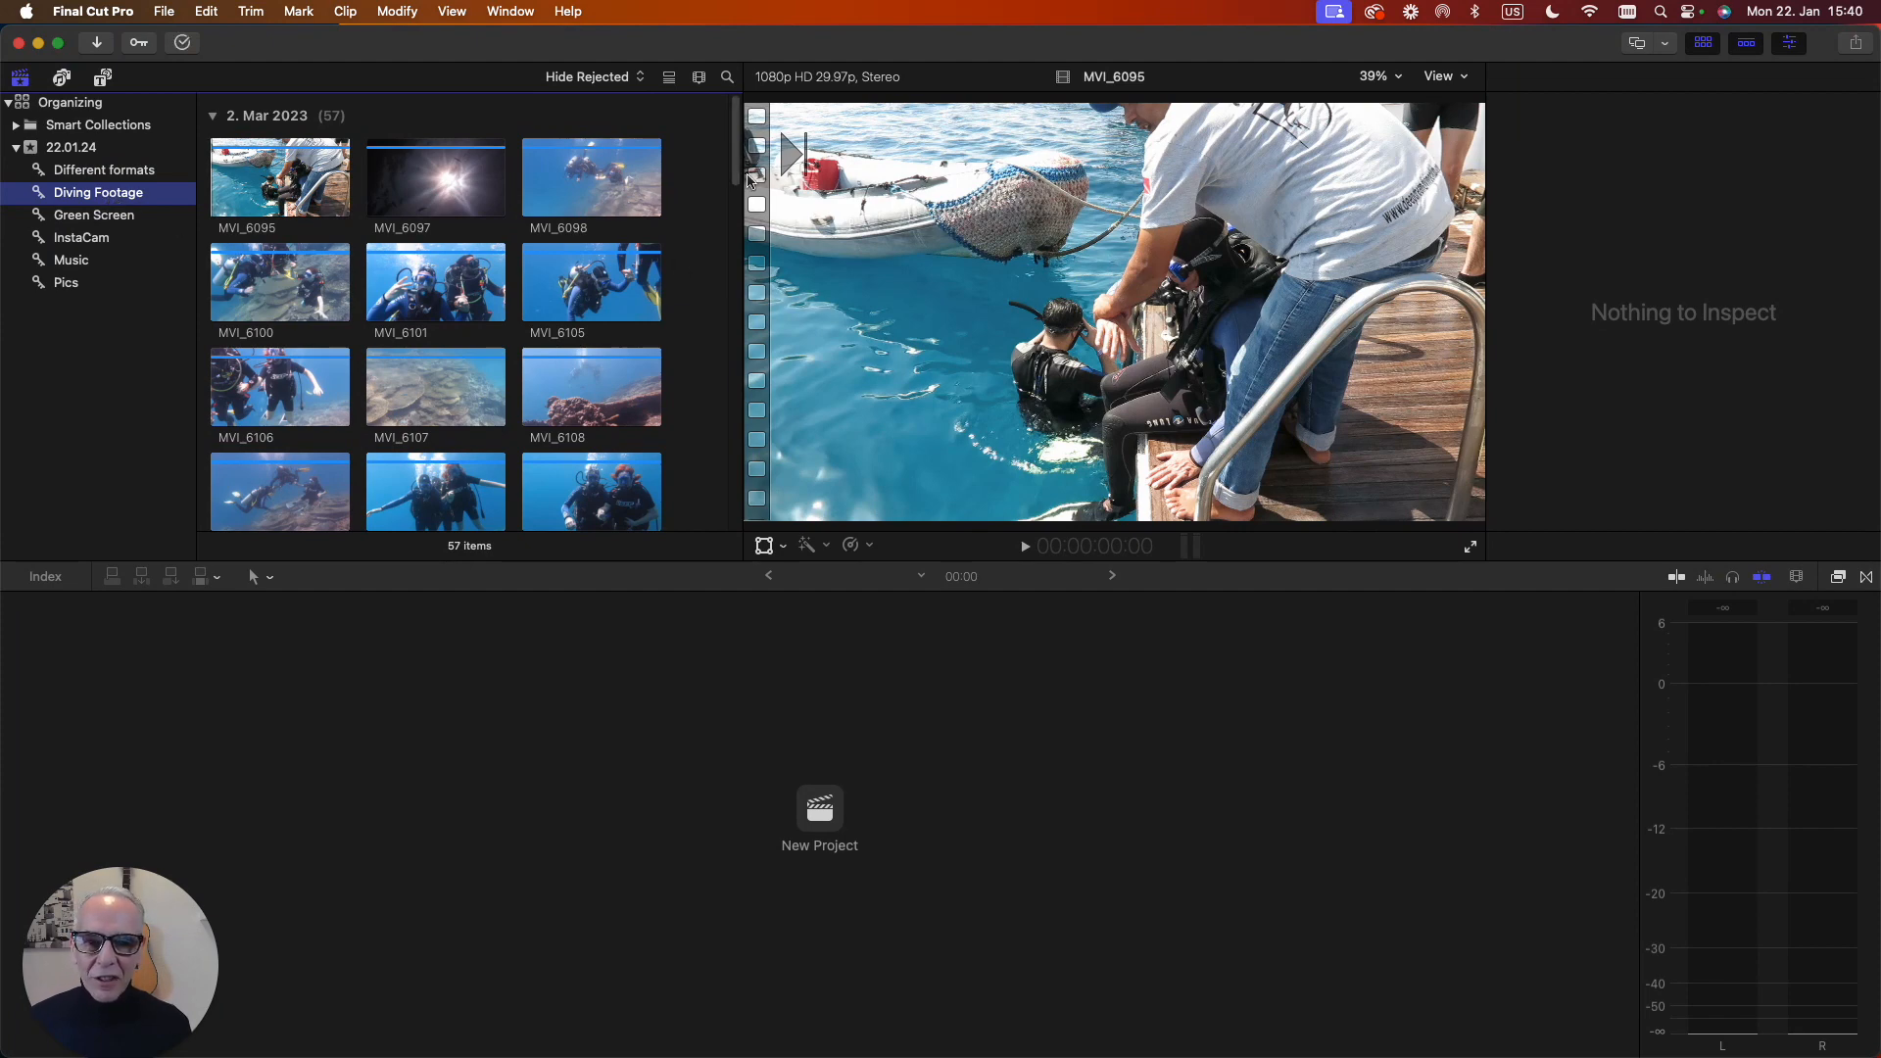
{"action": "left_click_drag", "start_coordinate": [741, 178], "coordinate": [654, 171]}
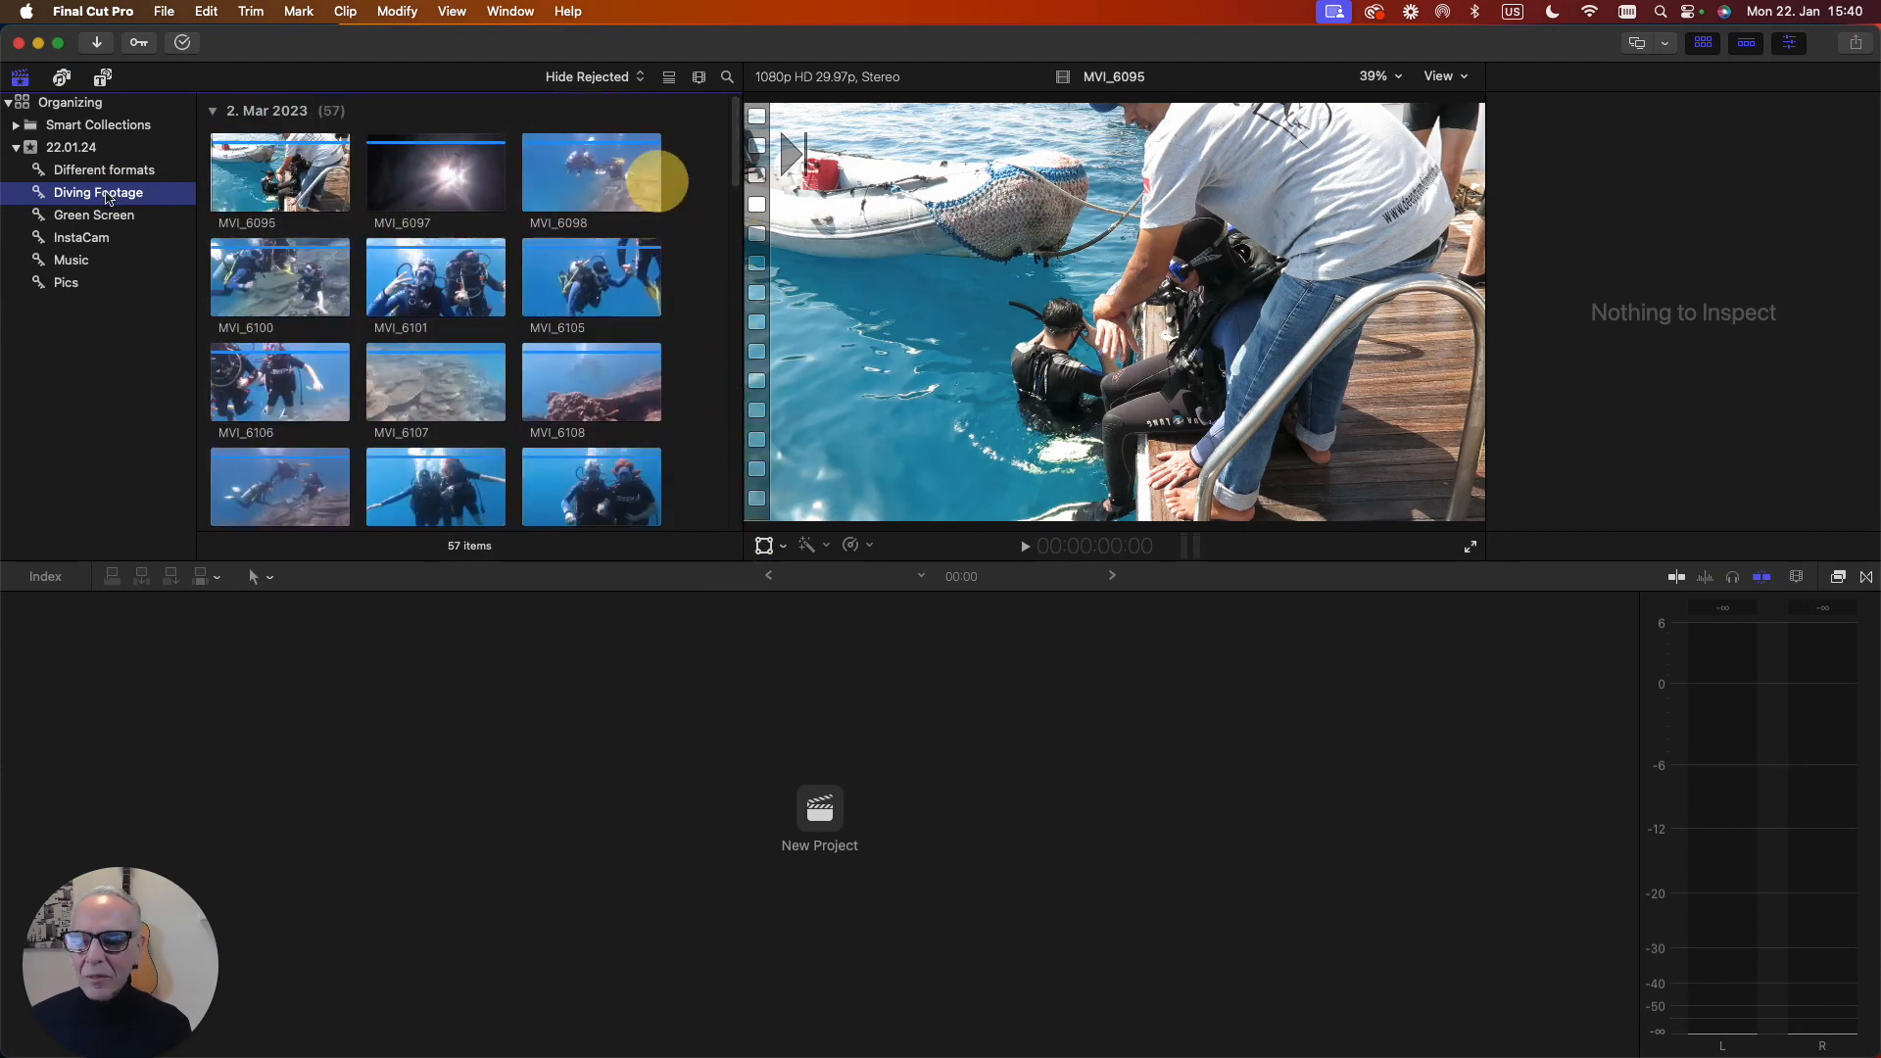
{"action": "left_click", "coordinate": [95, 216]}
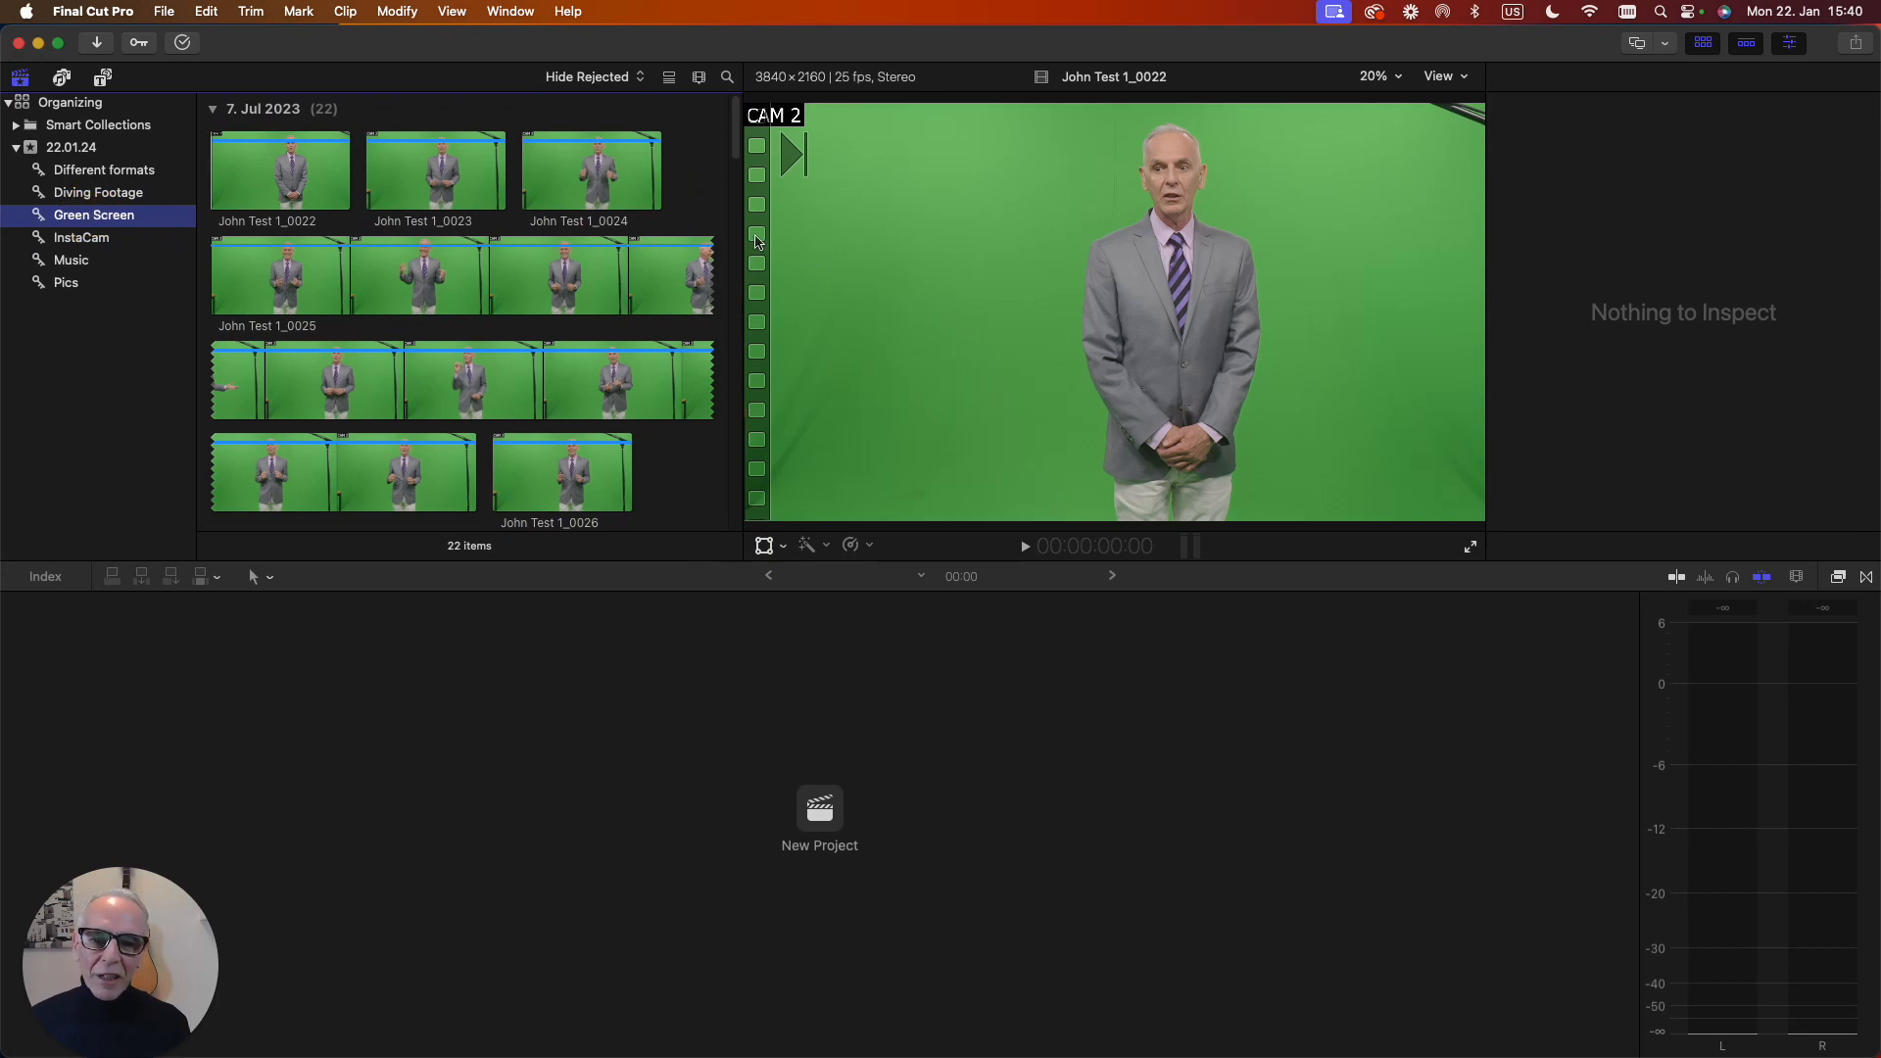
Examine the InstaCam, Music and Pics keyword collections and the library's smart collections from All Video through Stills.
{"action": "left_click", "coordinate": [84, 240]}
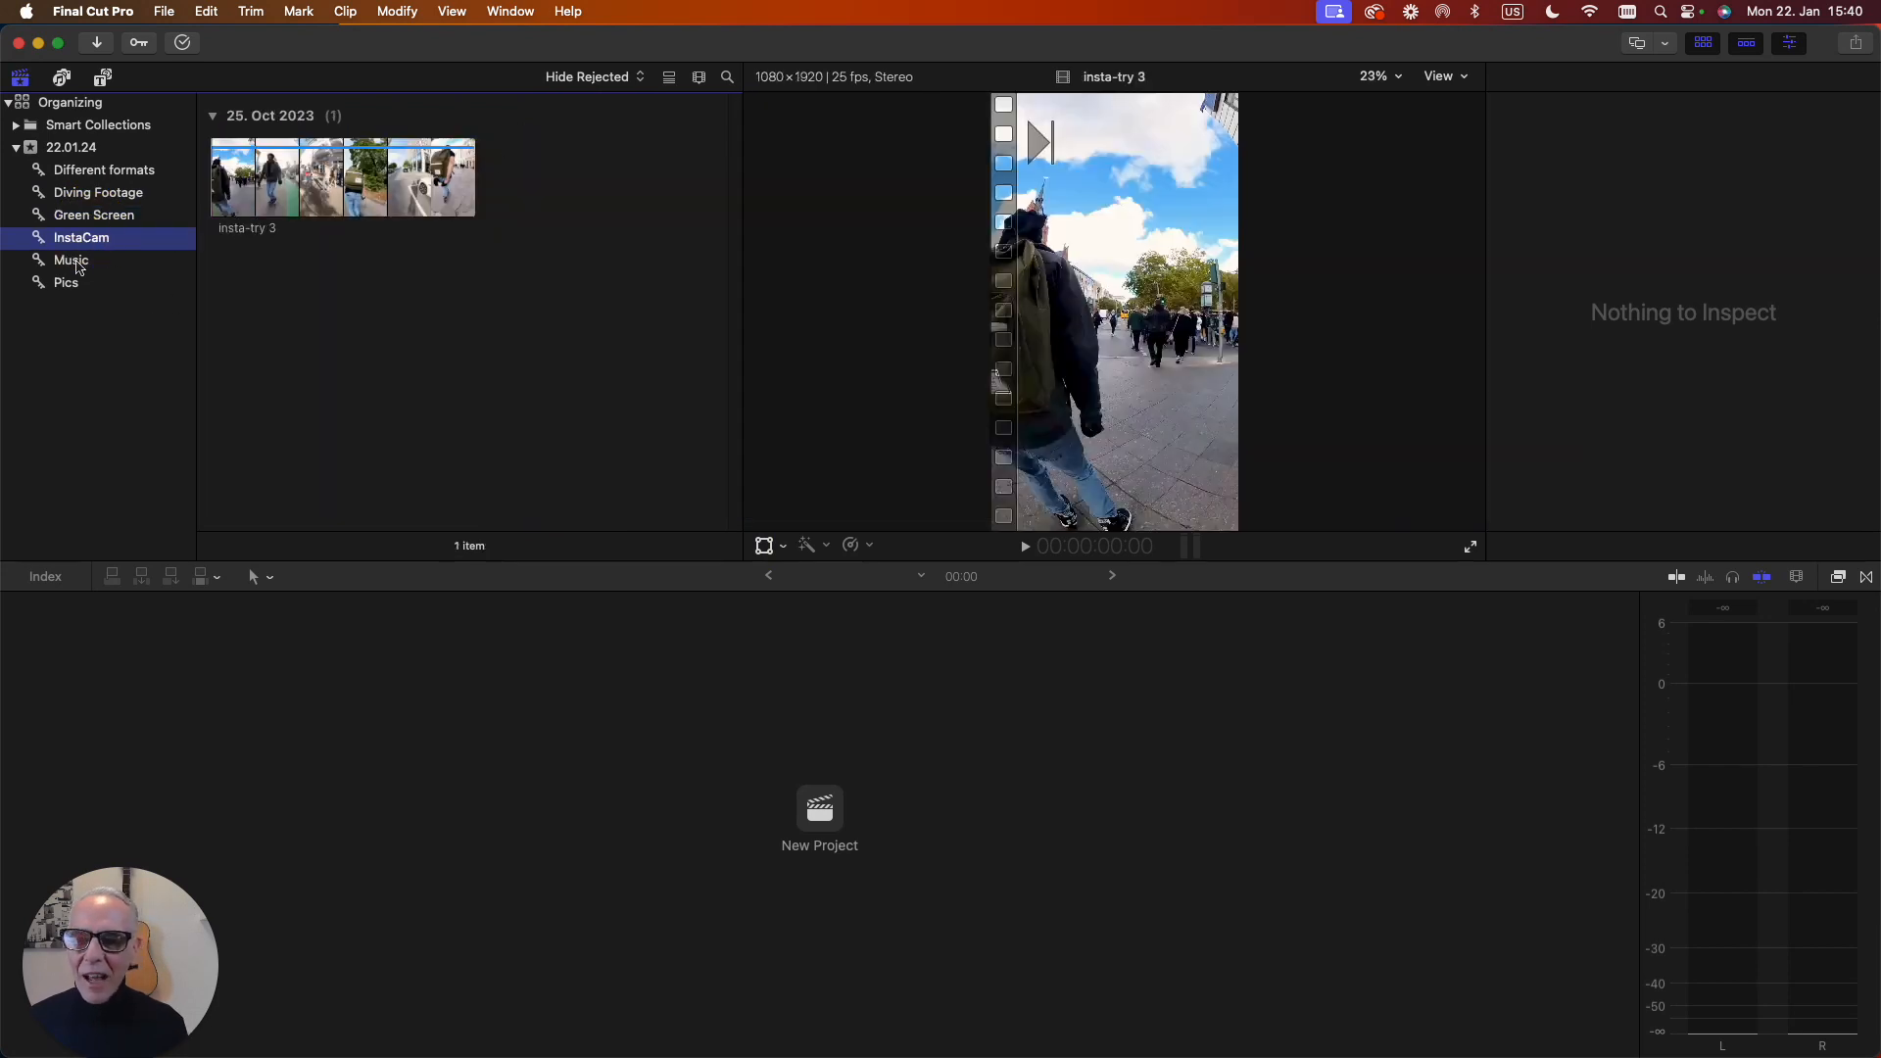
{"action": "left_click", "coordinate": [78, 263]}
{"action": "left_click", "coordinate": [67, 284]}
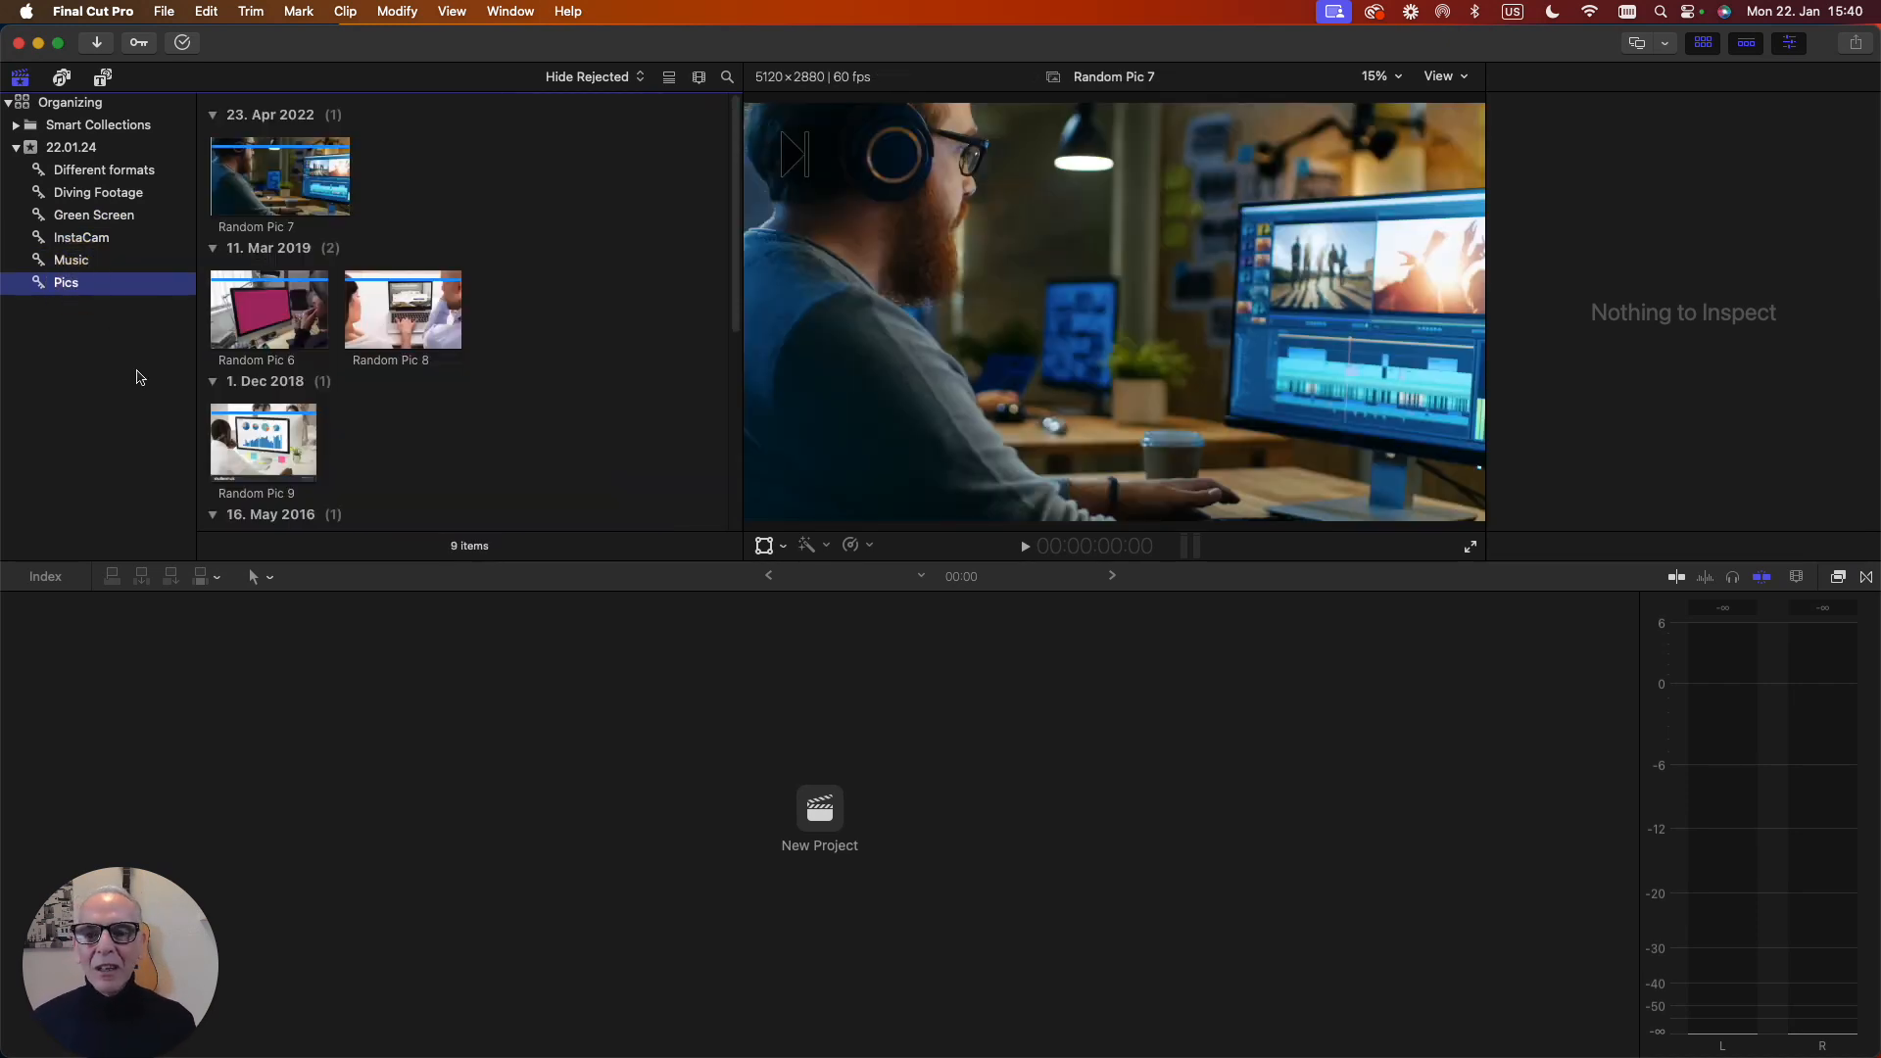
{"action": "left_click", "coordinate": [17, 127]}
{"action": "left_click", "coordinate": [106, 149]}
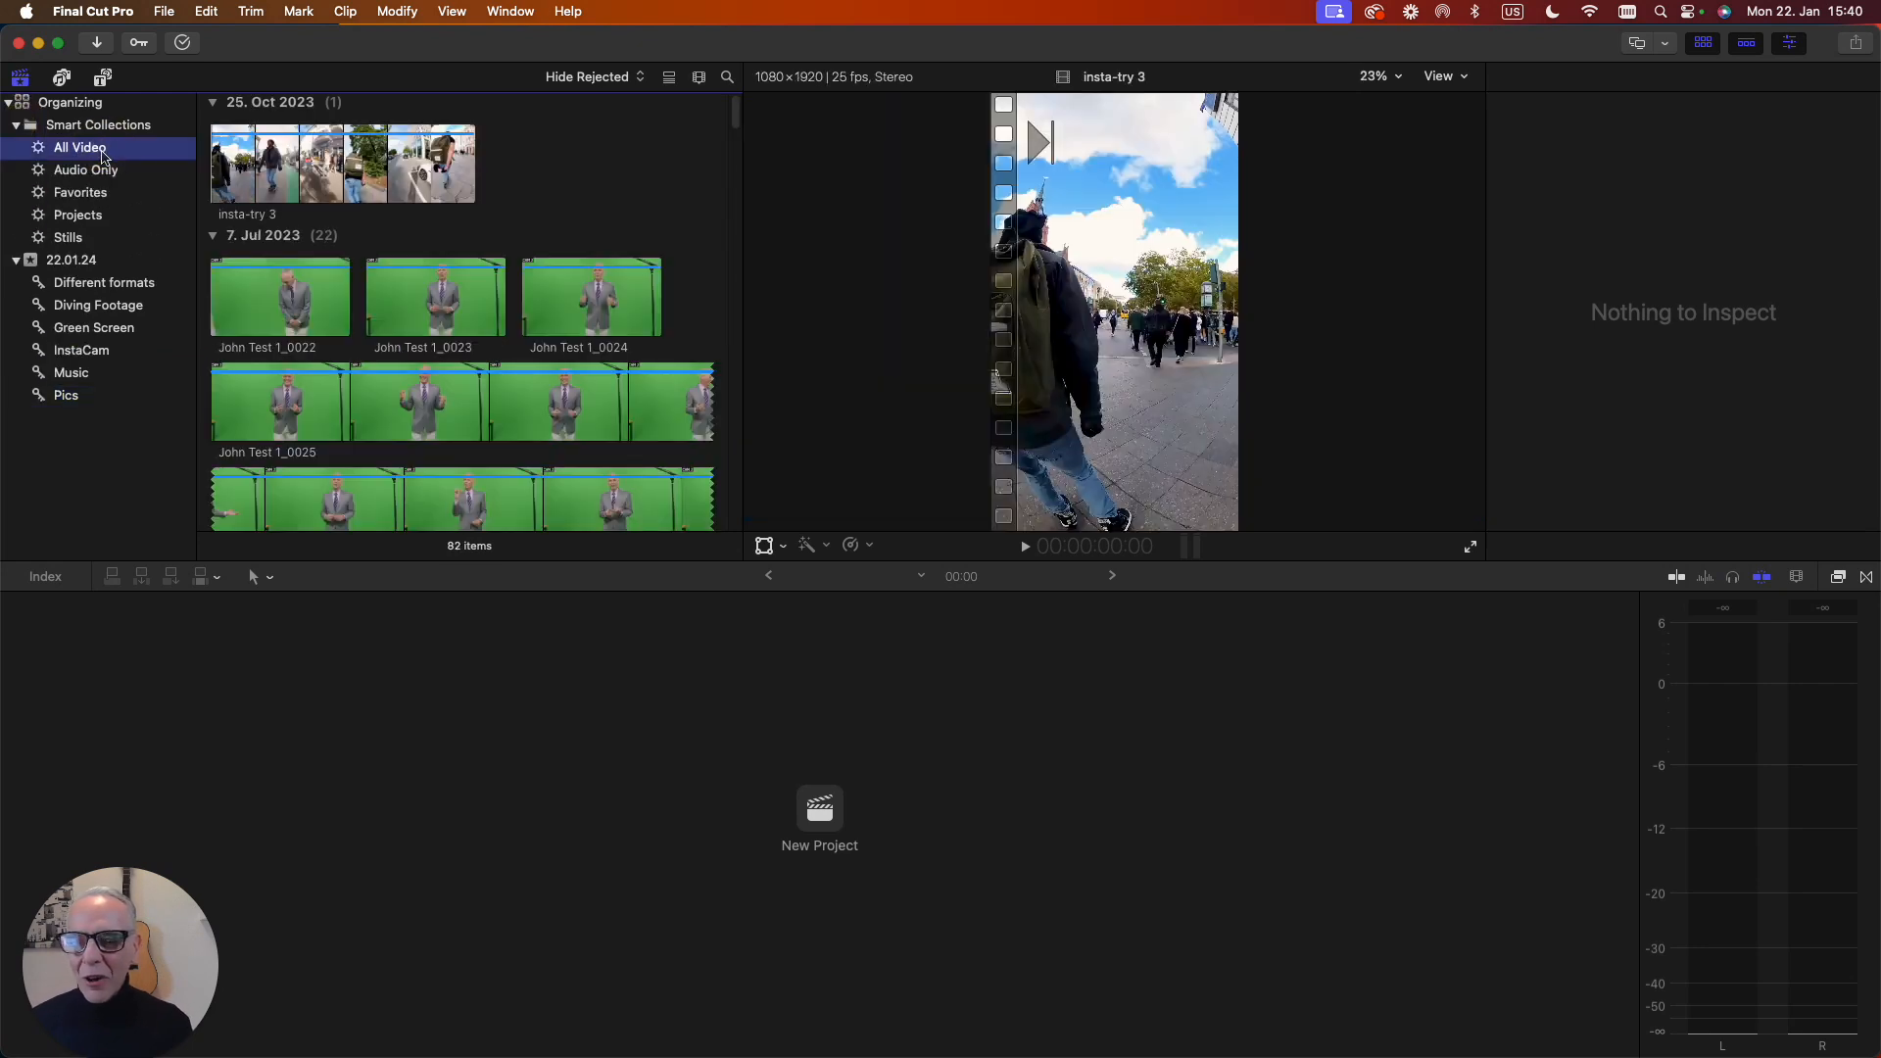
{"action": "left_click", "coordinate": [86, 170]}
{"action": "left_click", "coordinate": [86, 193]}
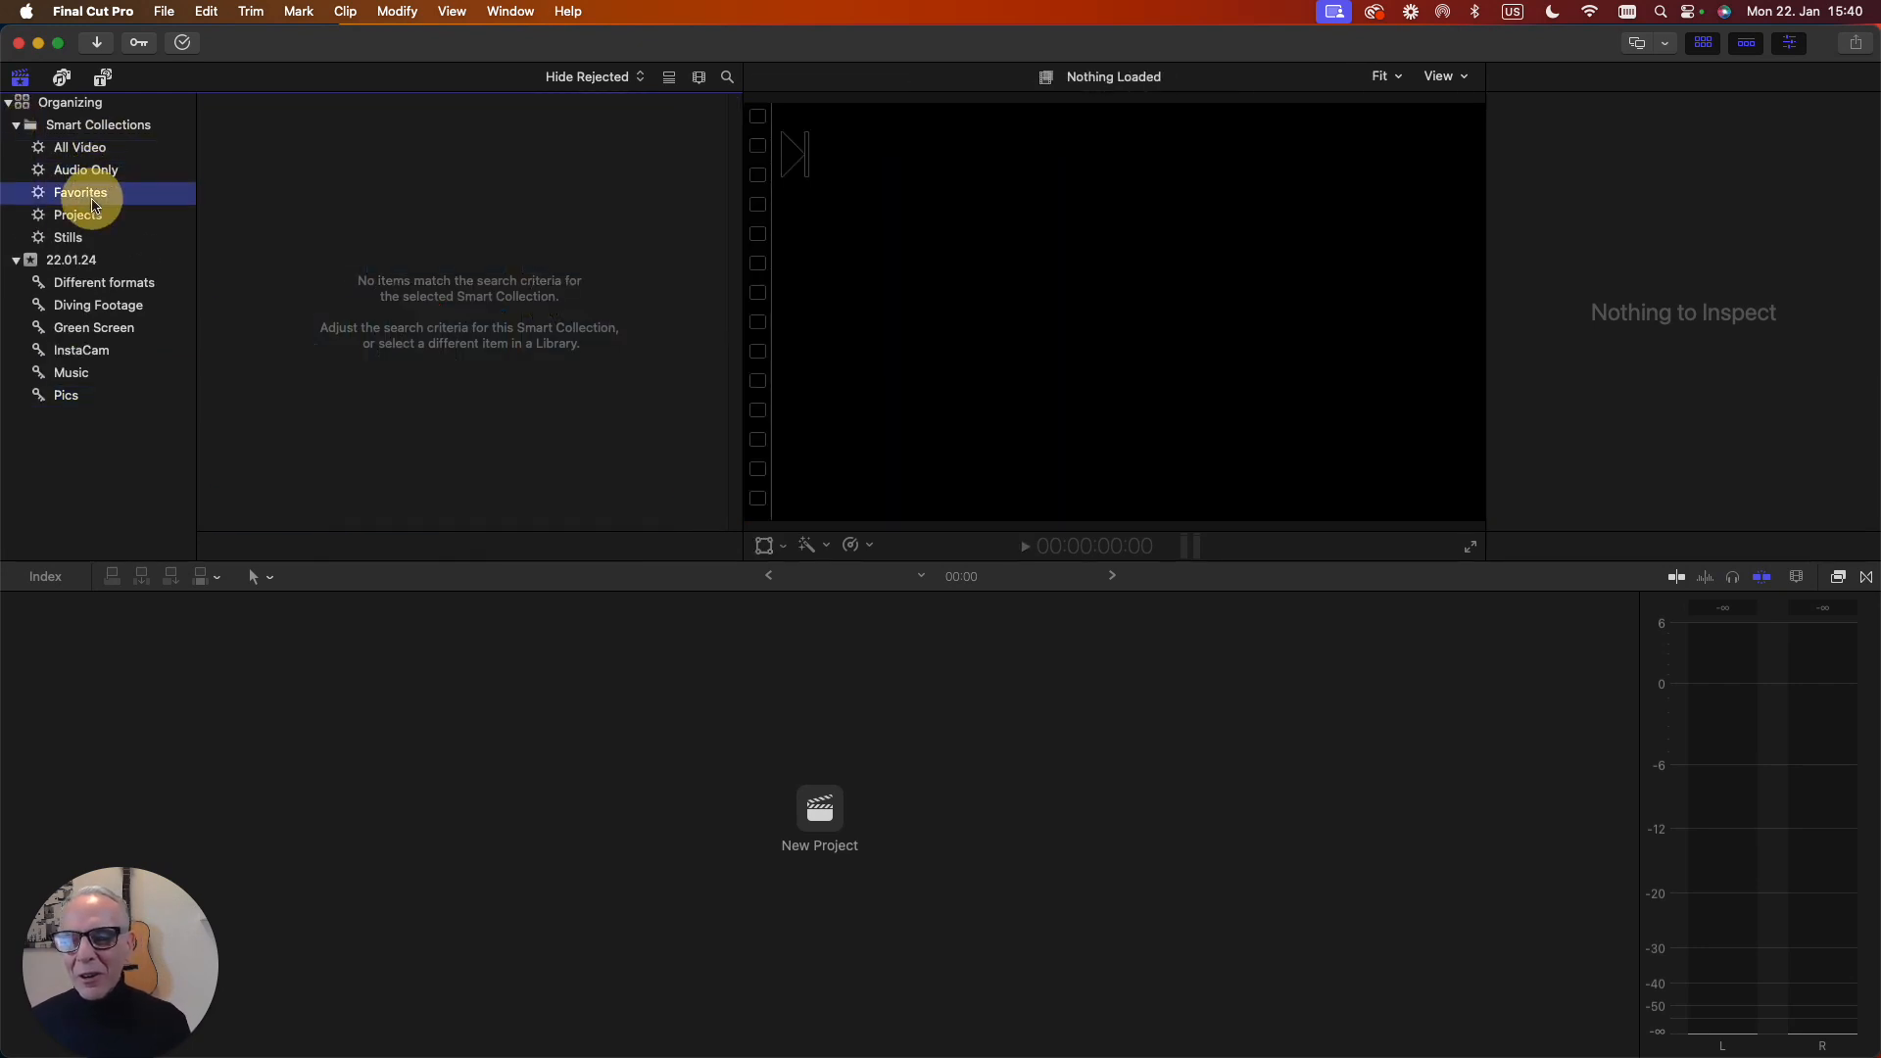
{"action": "left_click", "coordinate": [94, 220]}
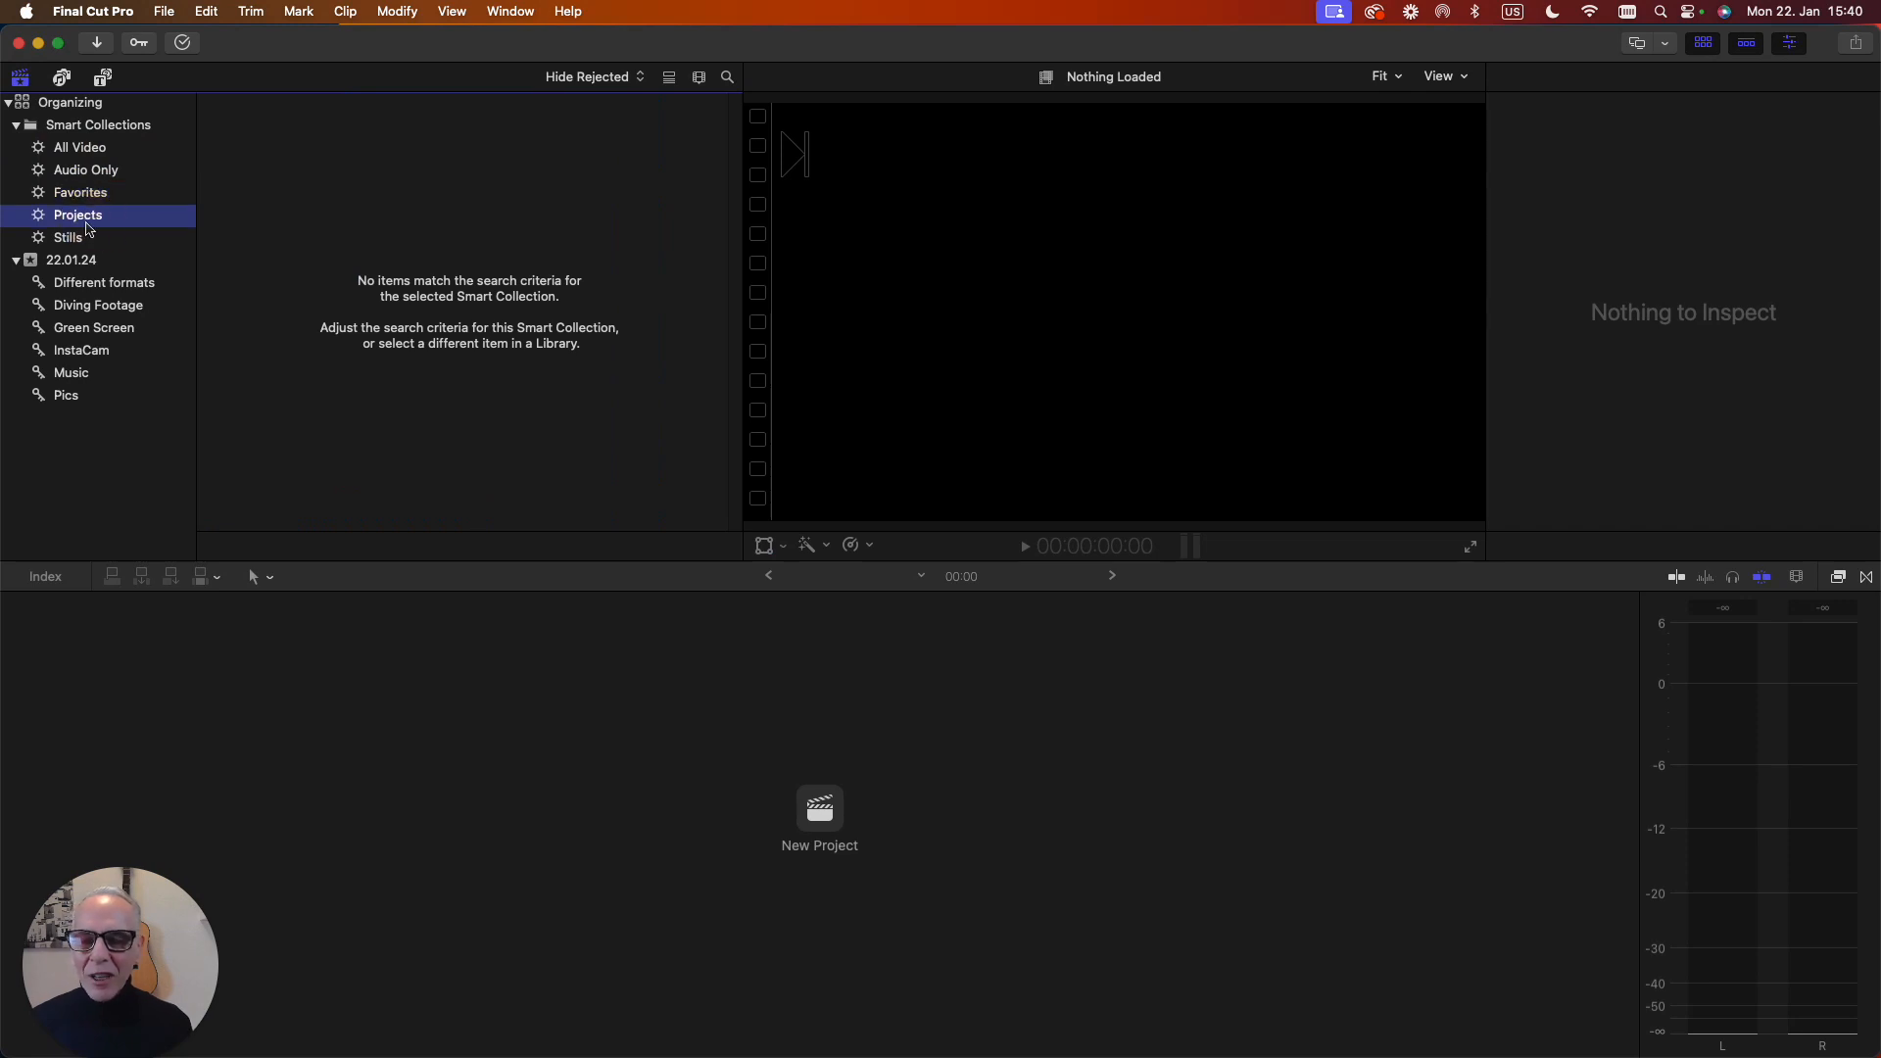
{"action": "left_click", "coordinate": [71, 239]}
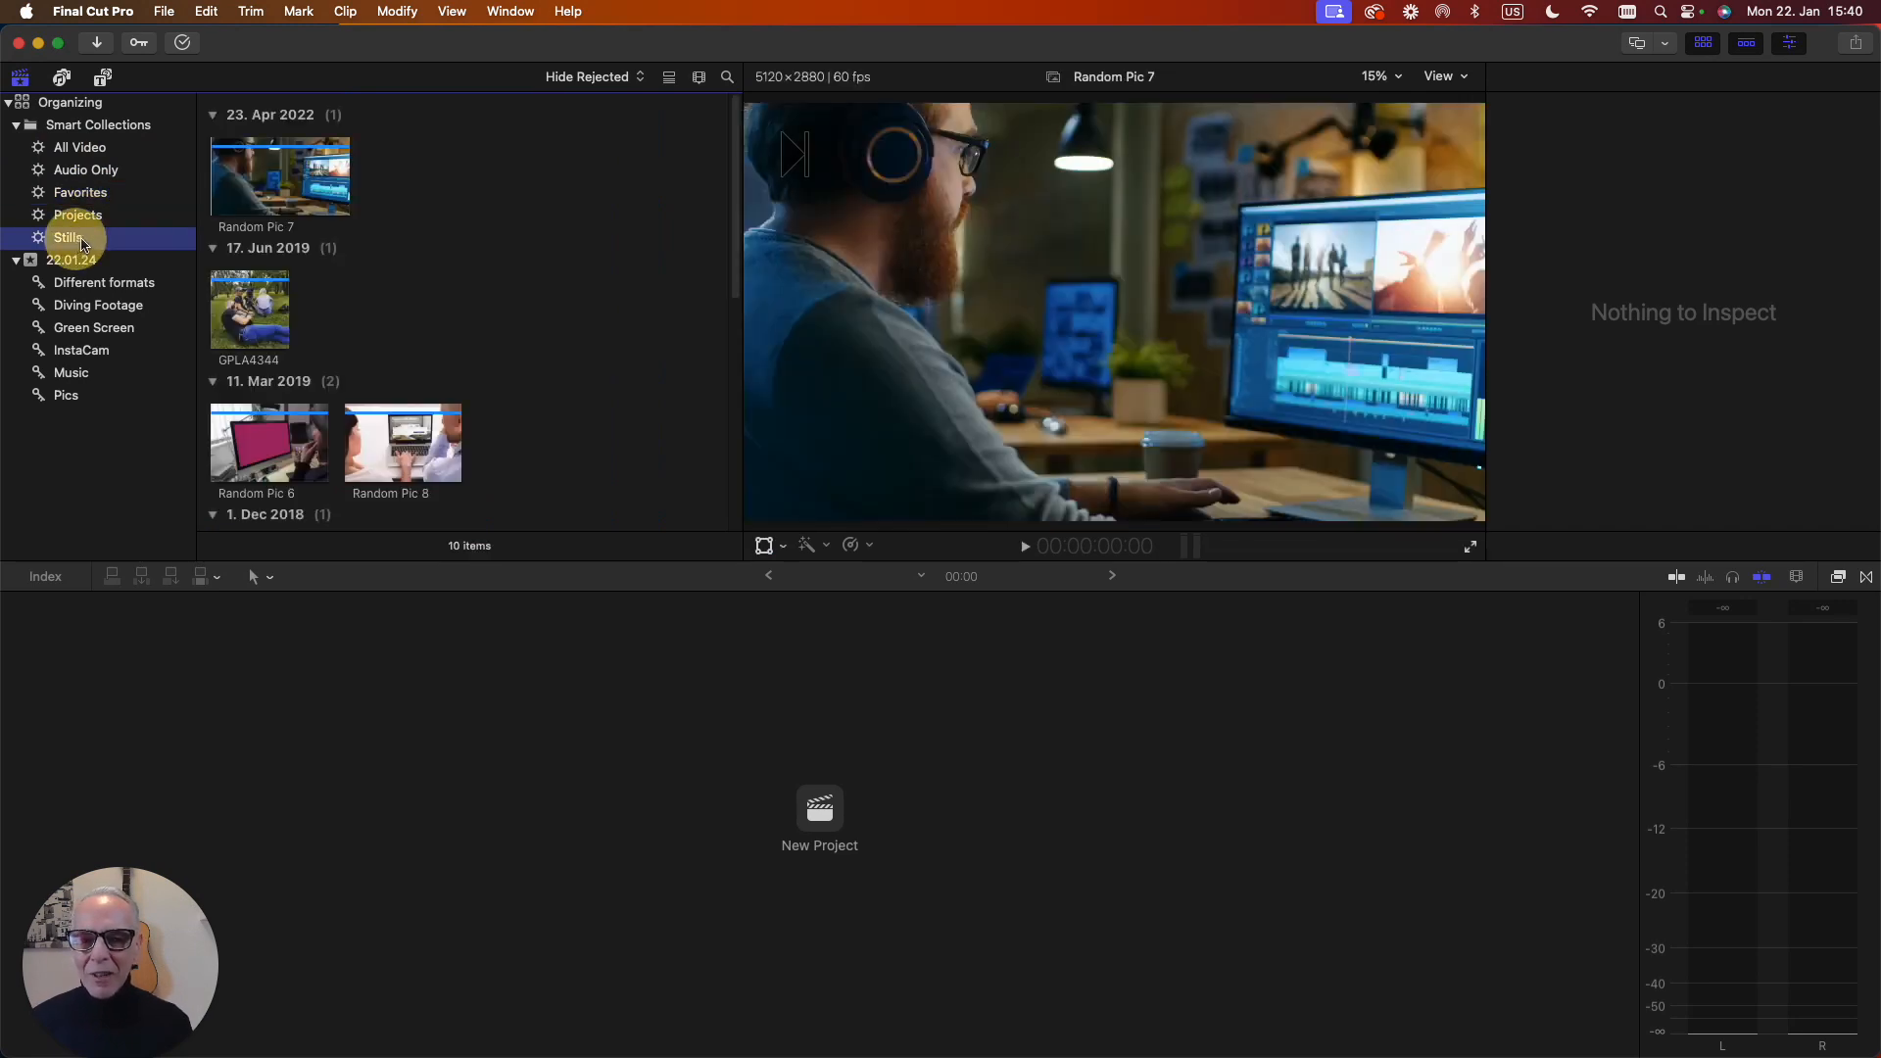
Delete the Smart Collections folder from the Organizing library.
{"action": "left_click", "coordinate": [15, 124]}
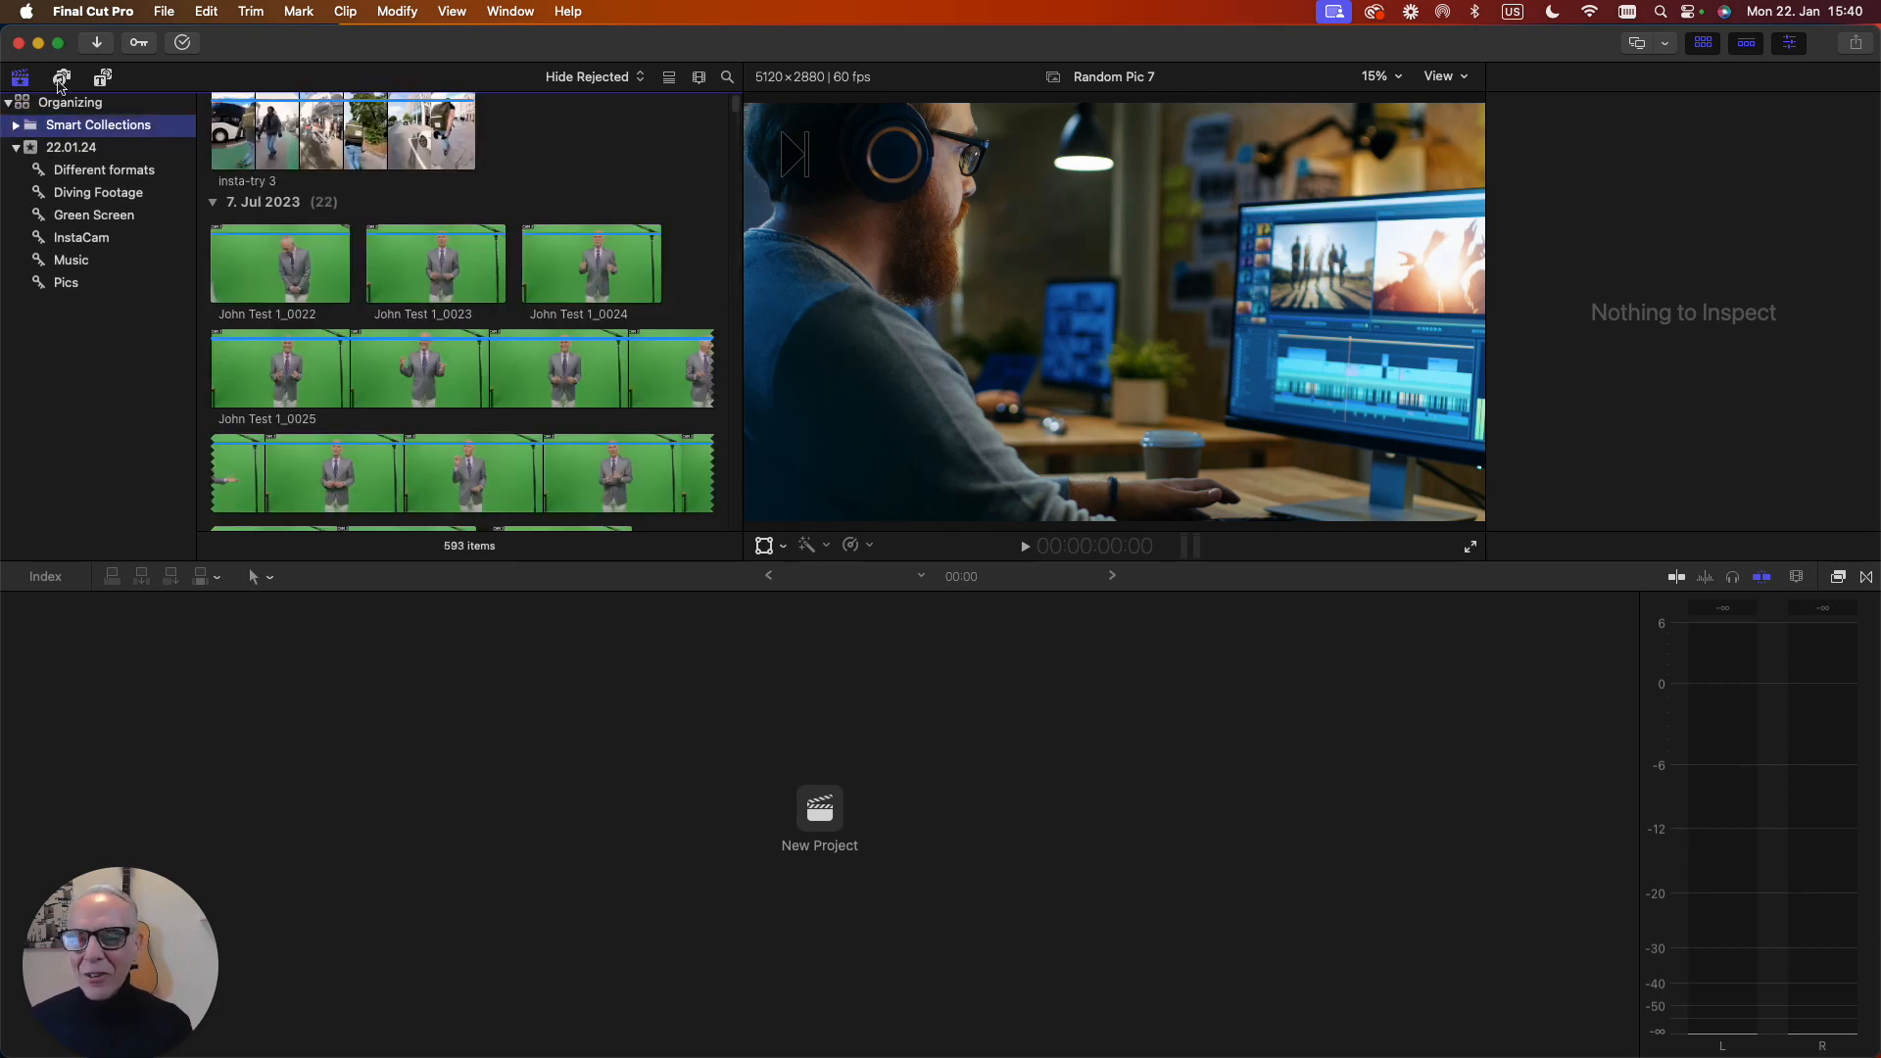
{"action": "right_click", "coordinate": [32, 128]}
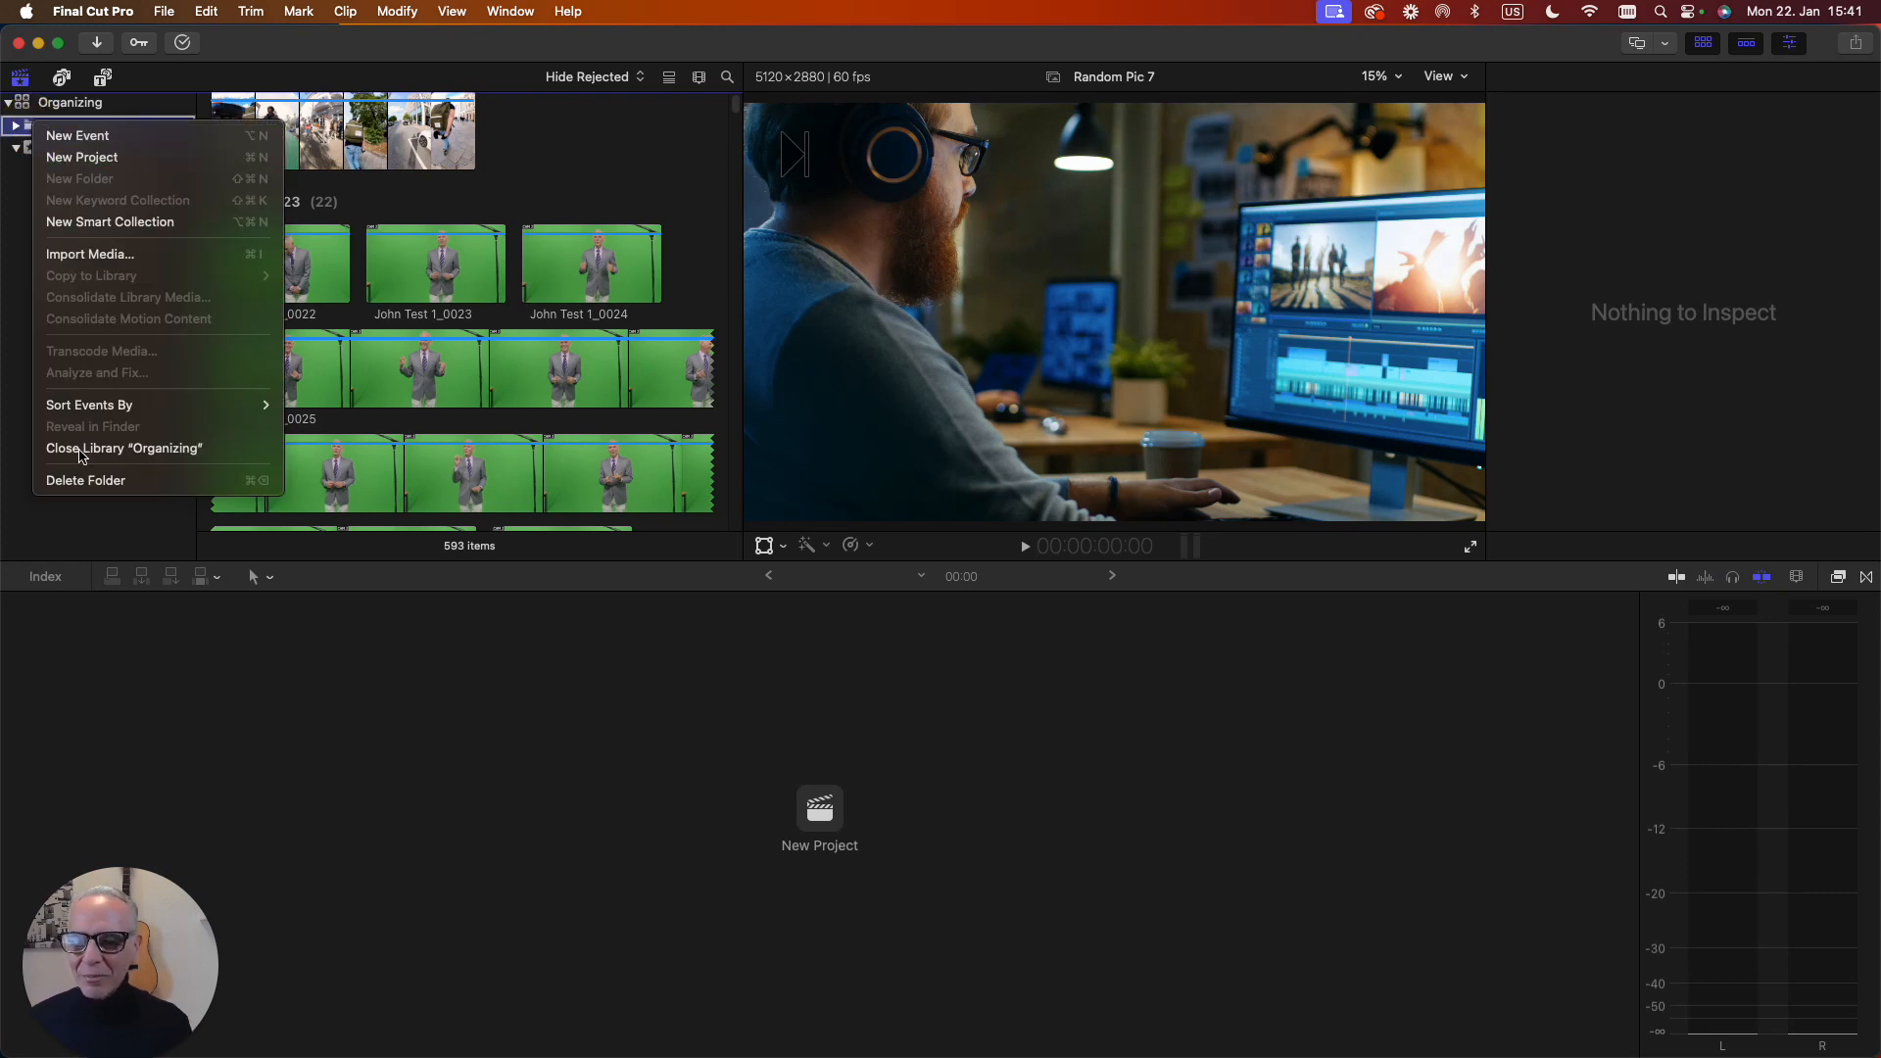
{"action": "left_click", "coordinate": [112, 480]}
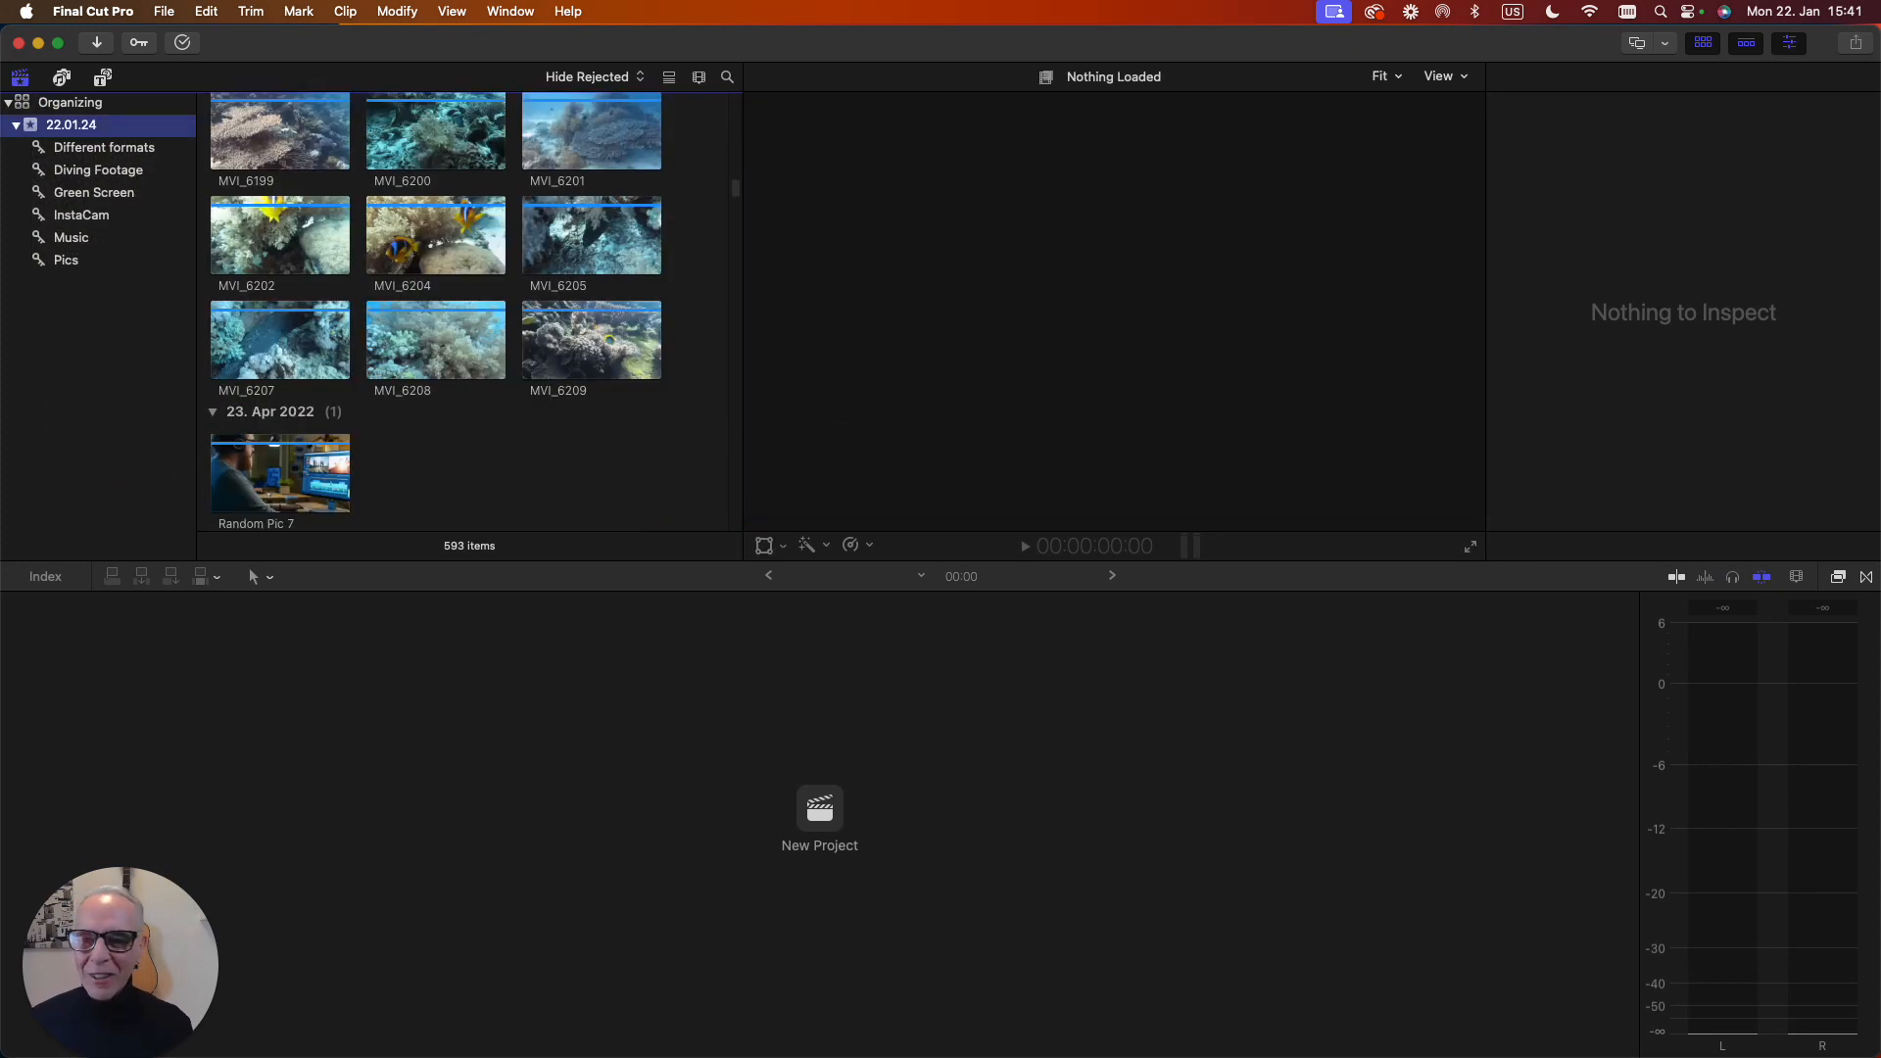
Rename the 22.01.24 event as All video and collapse its list of keyword collections.
{"action": "left_click", "coordinate": [83, 125]}
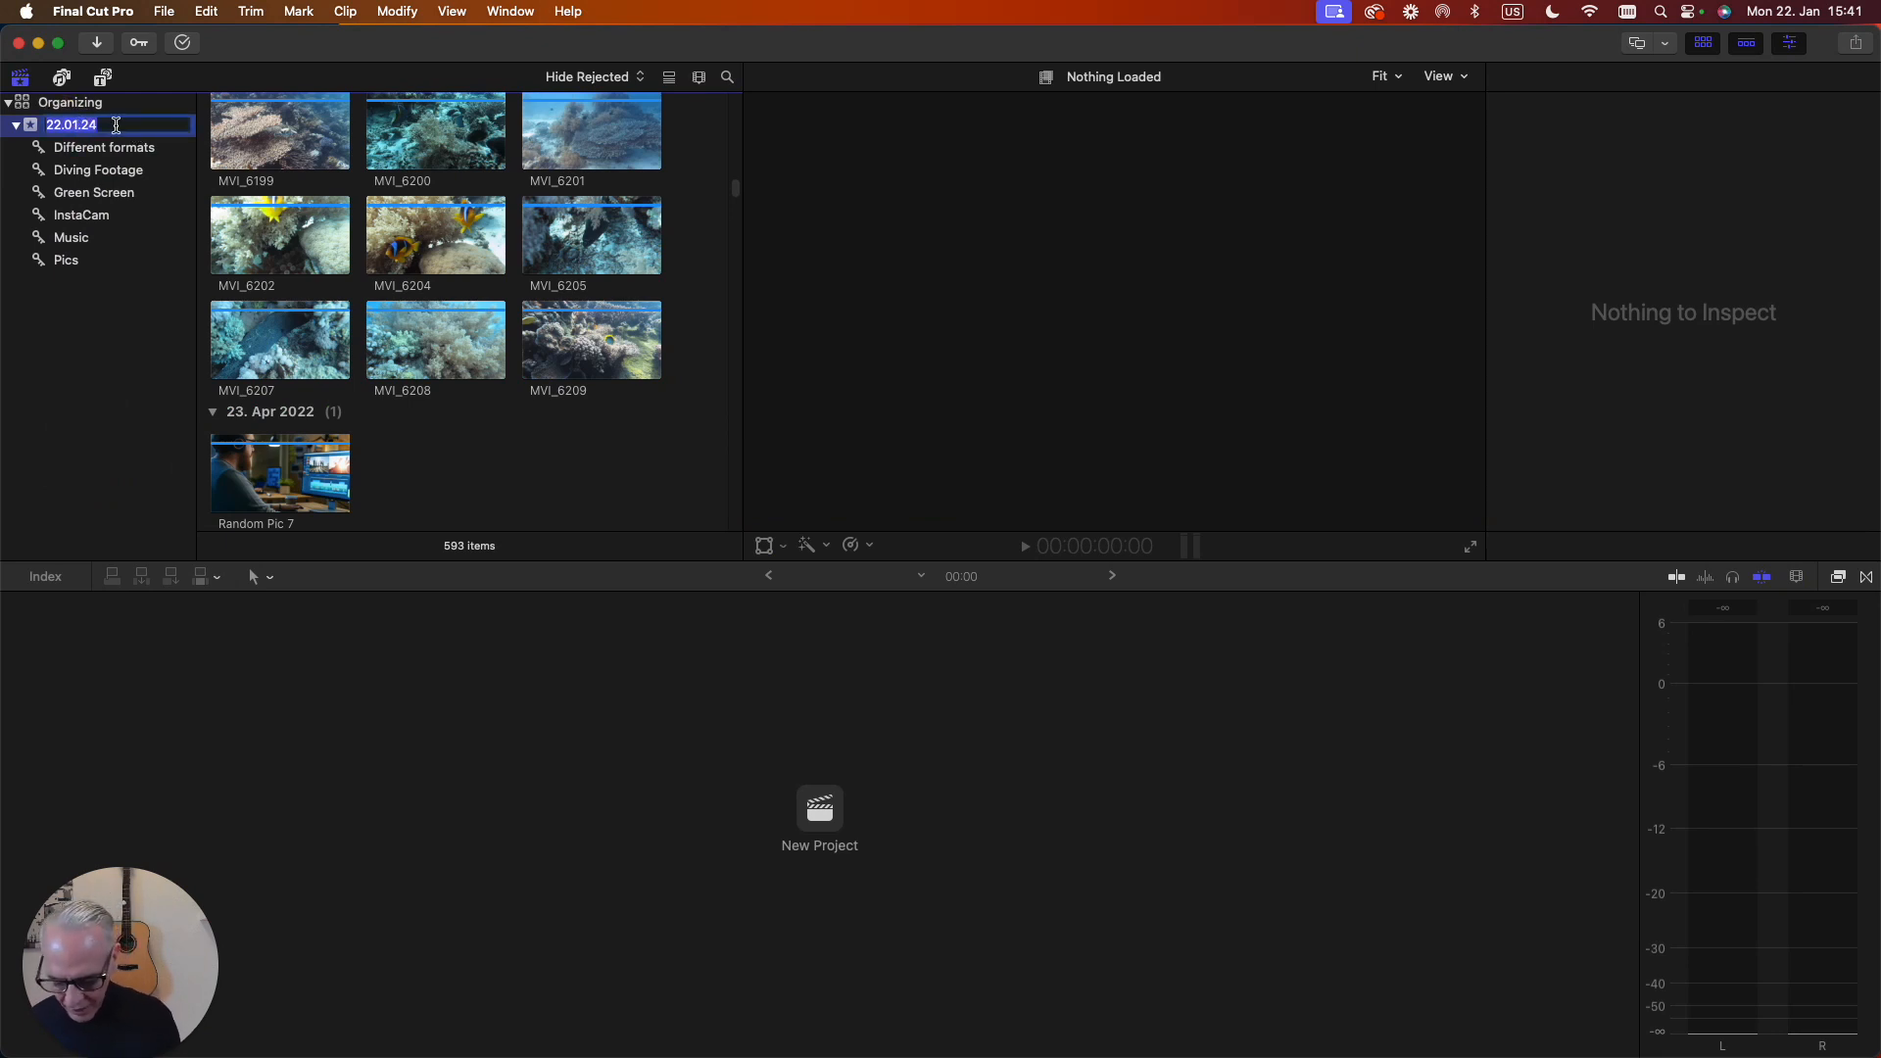
{"action": "type", "text": "All video"}
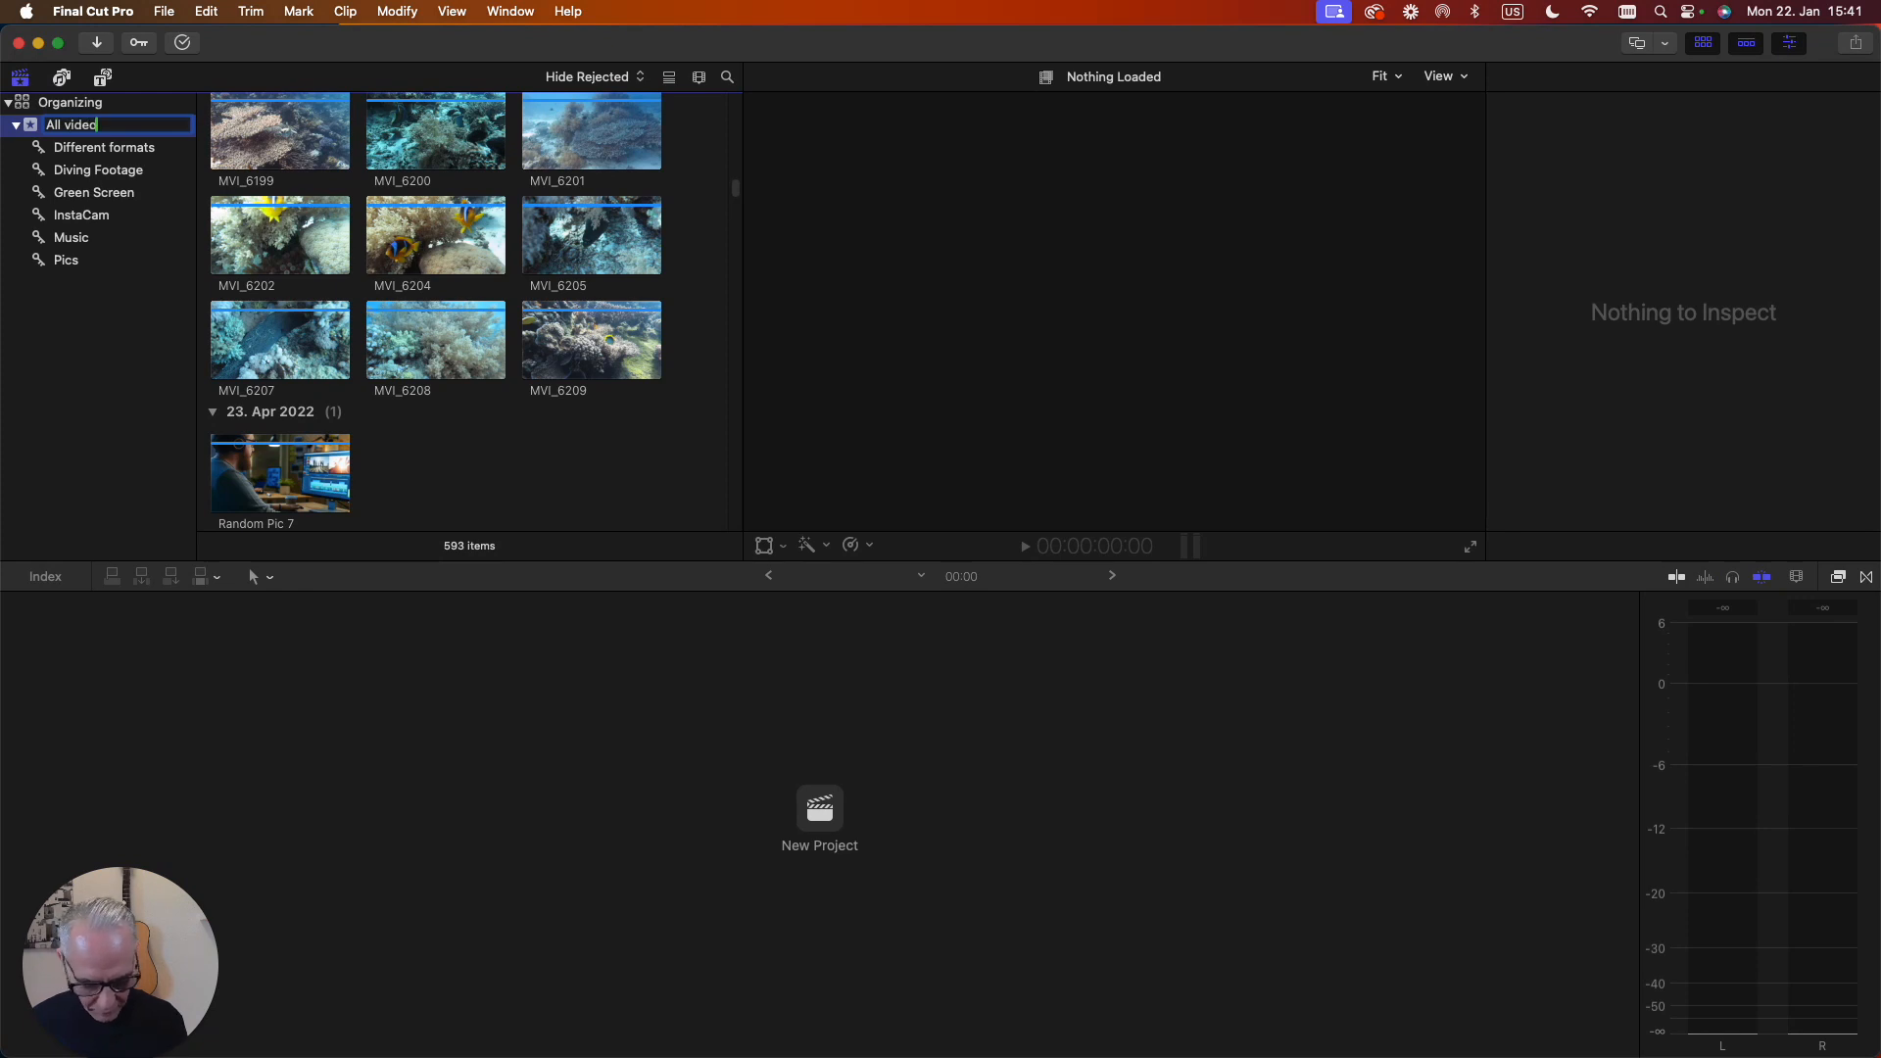
{"action": "key", "text": "Return"}
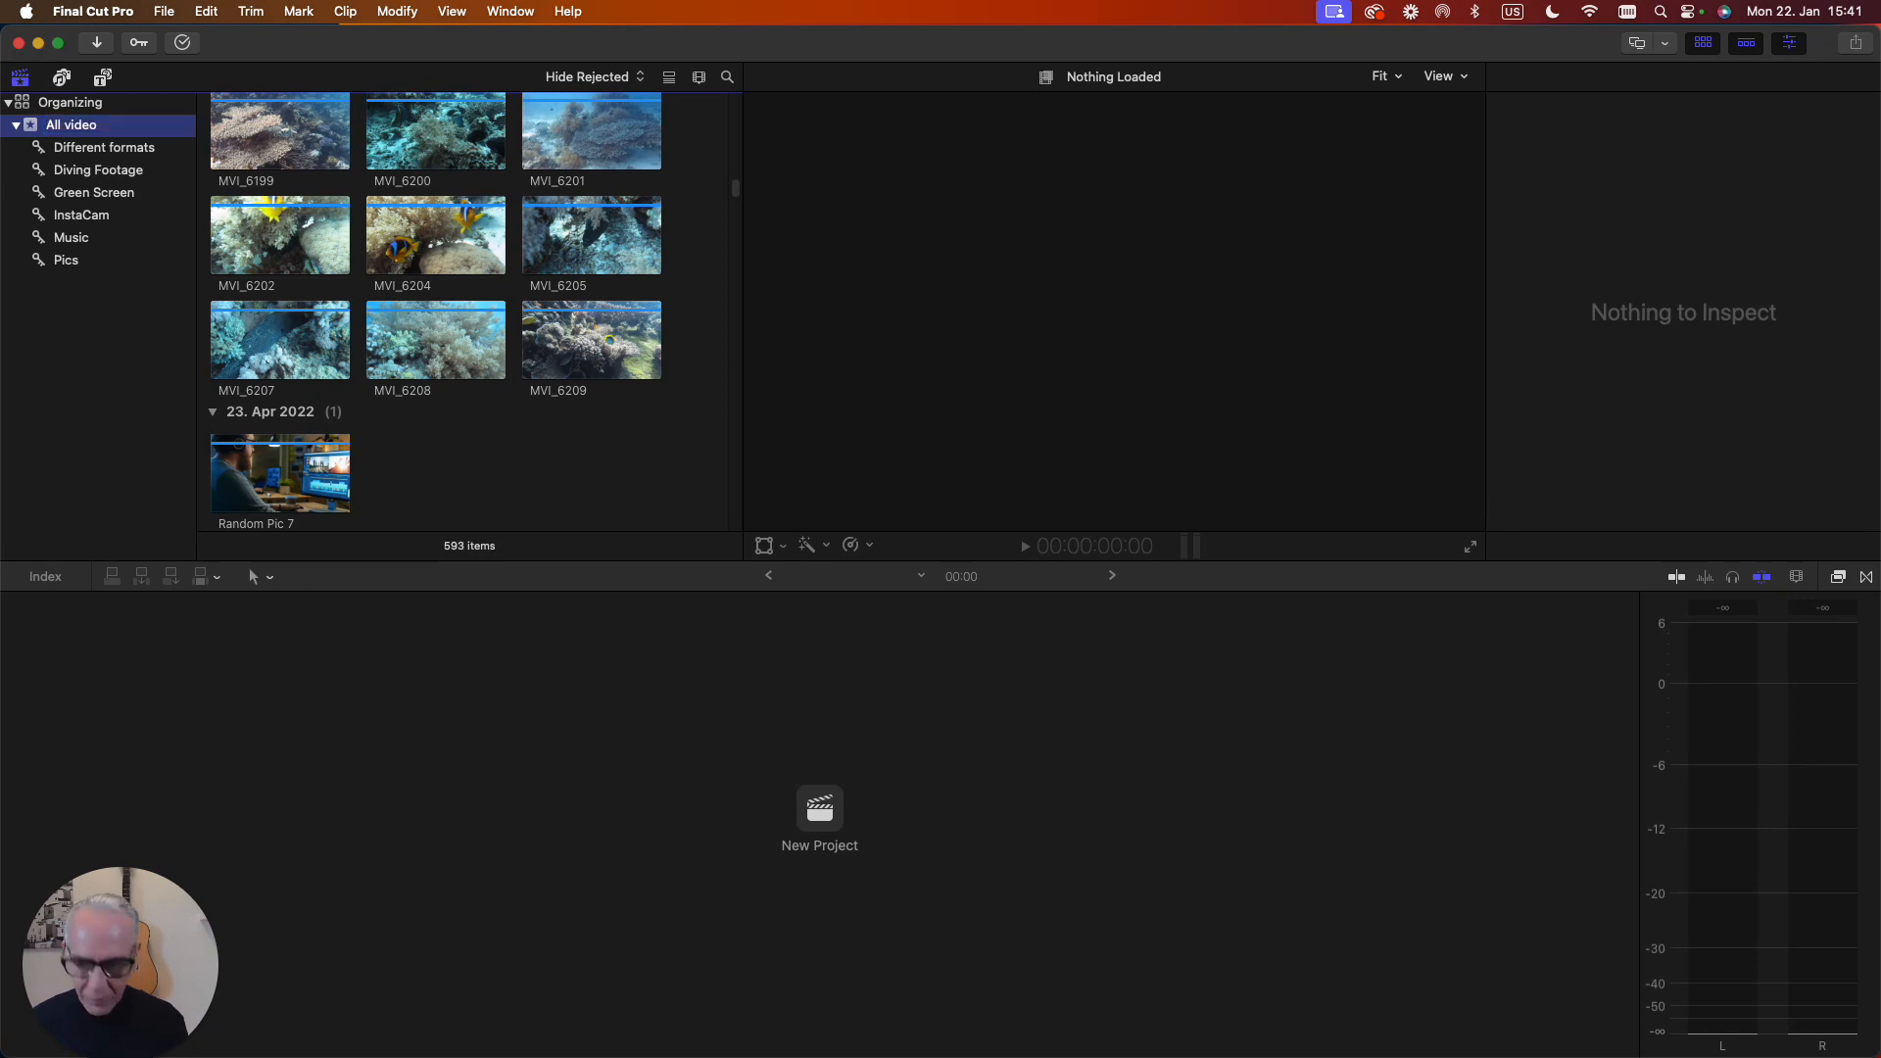
{"action": "left_click", "coordinate": [16, 126]}
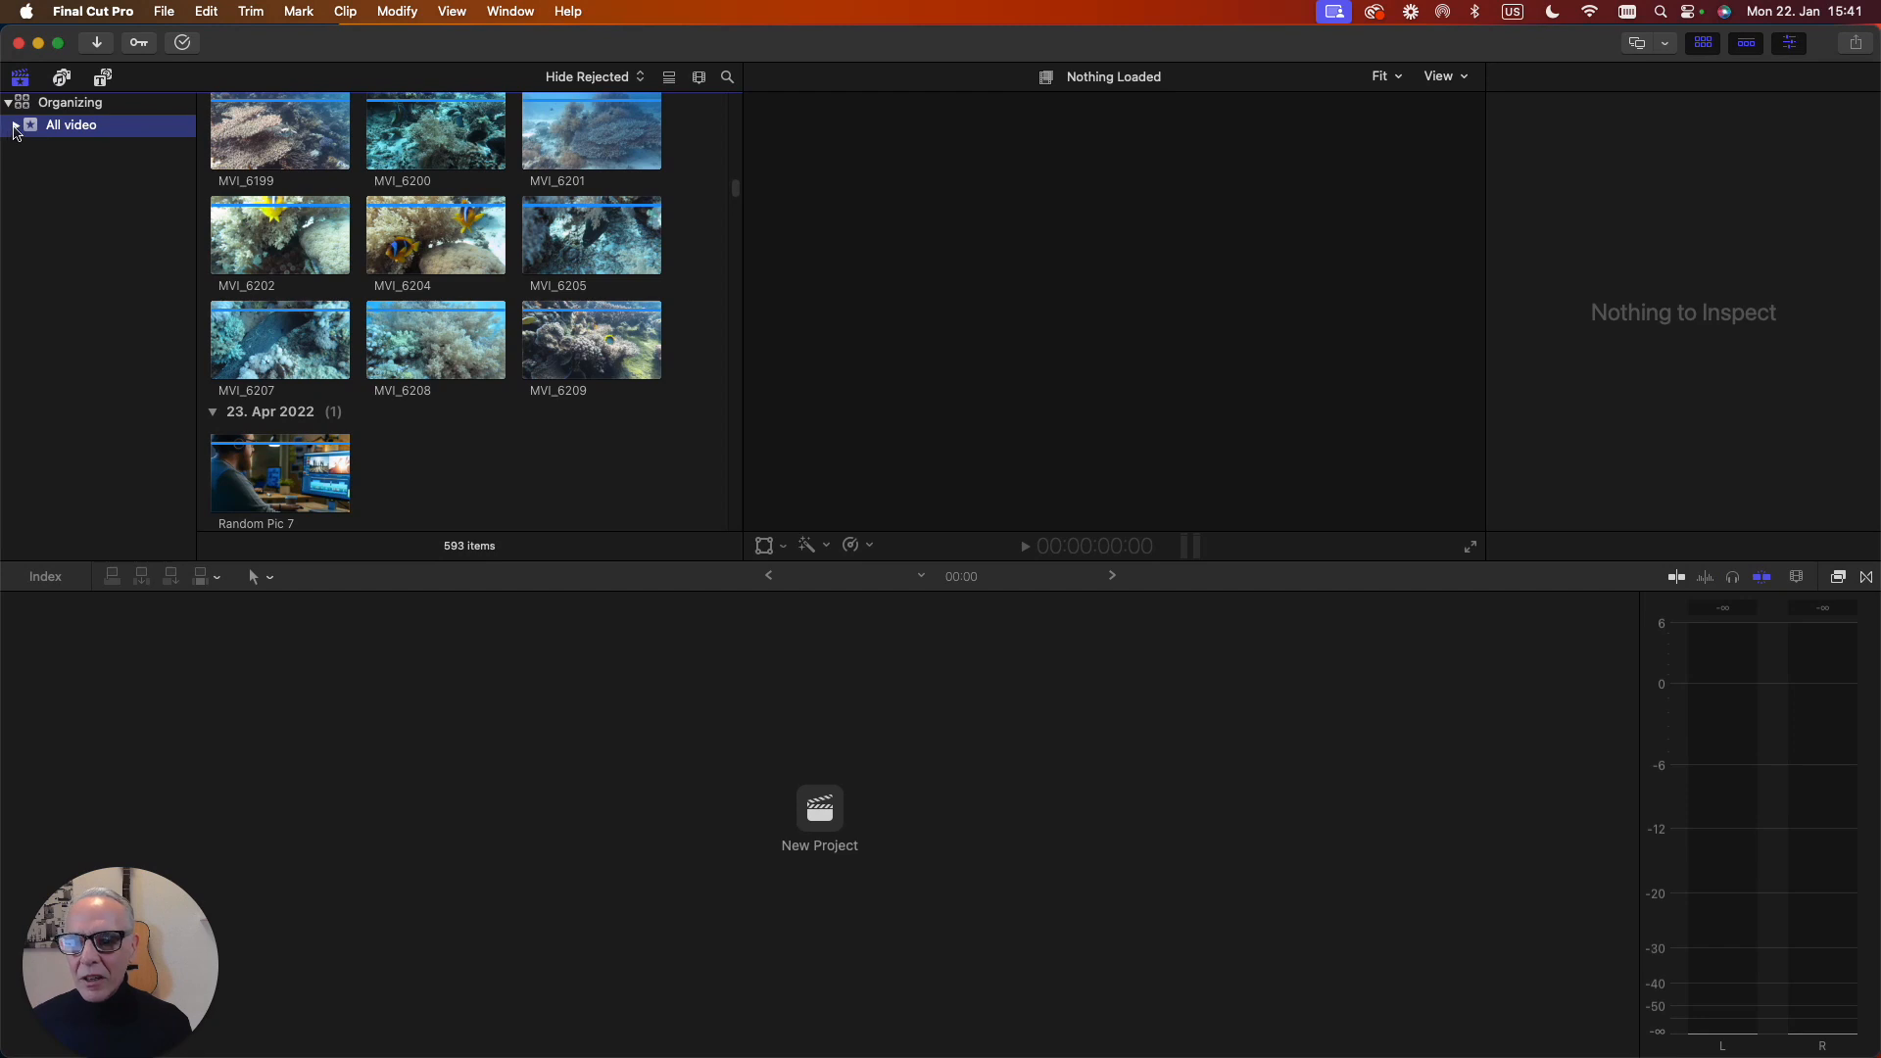
{"action": "left_click", "coordinate": [17, 126]}
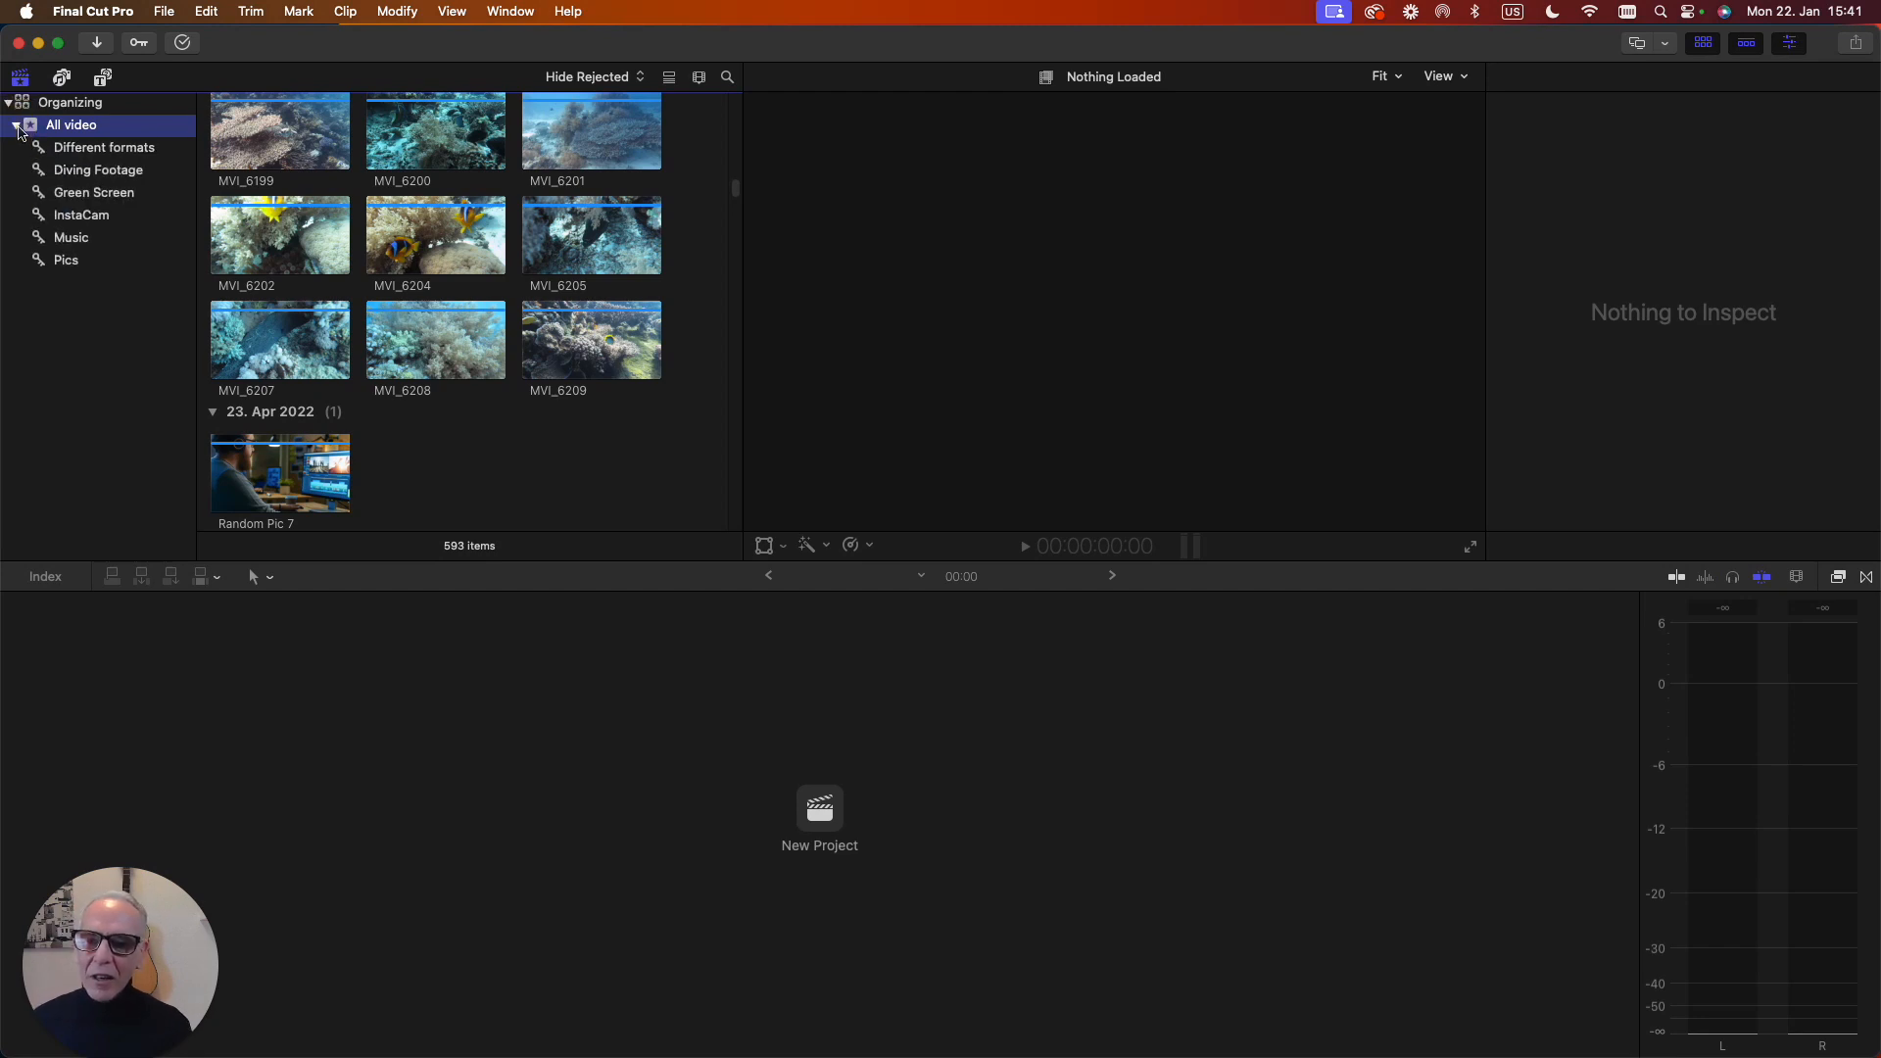
{"action": "left_click", "coordinate": [15, 125]}
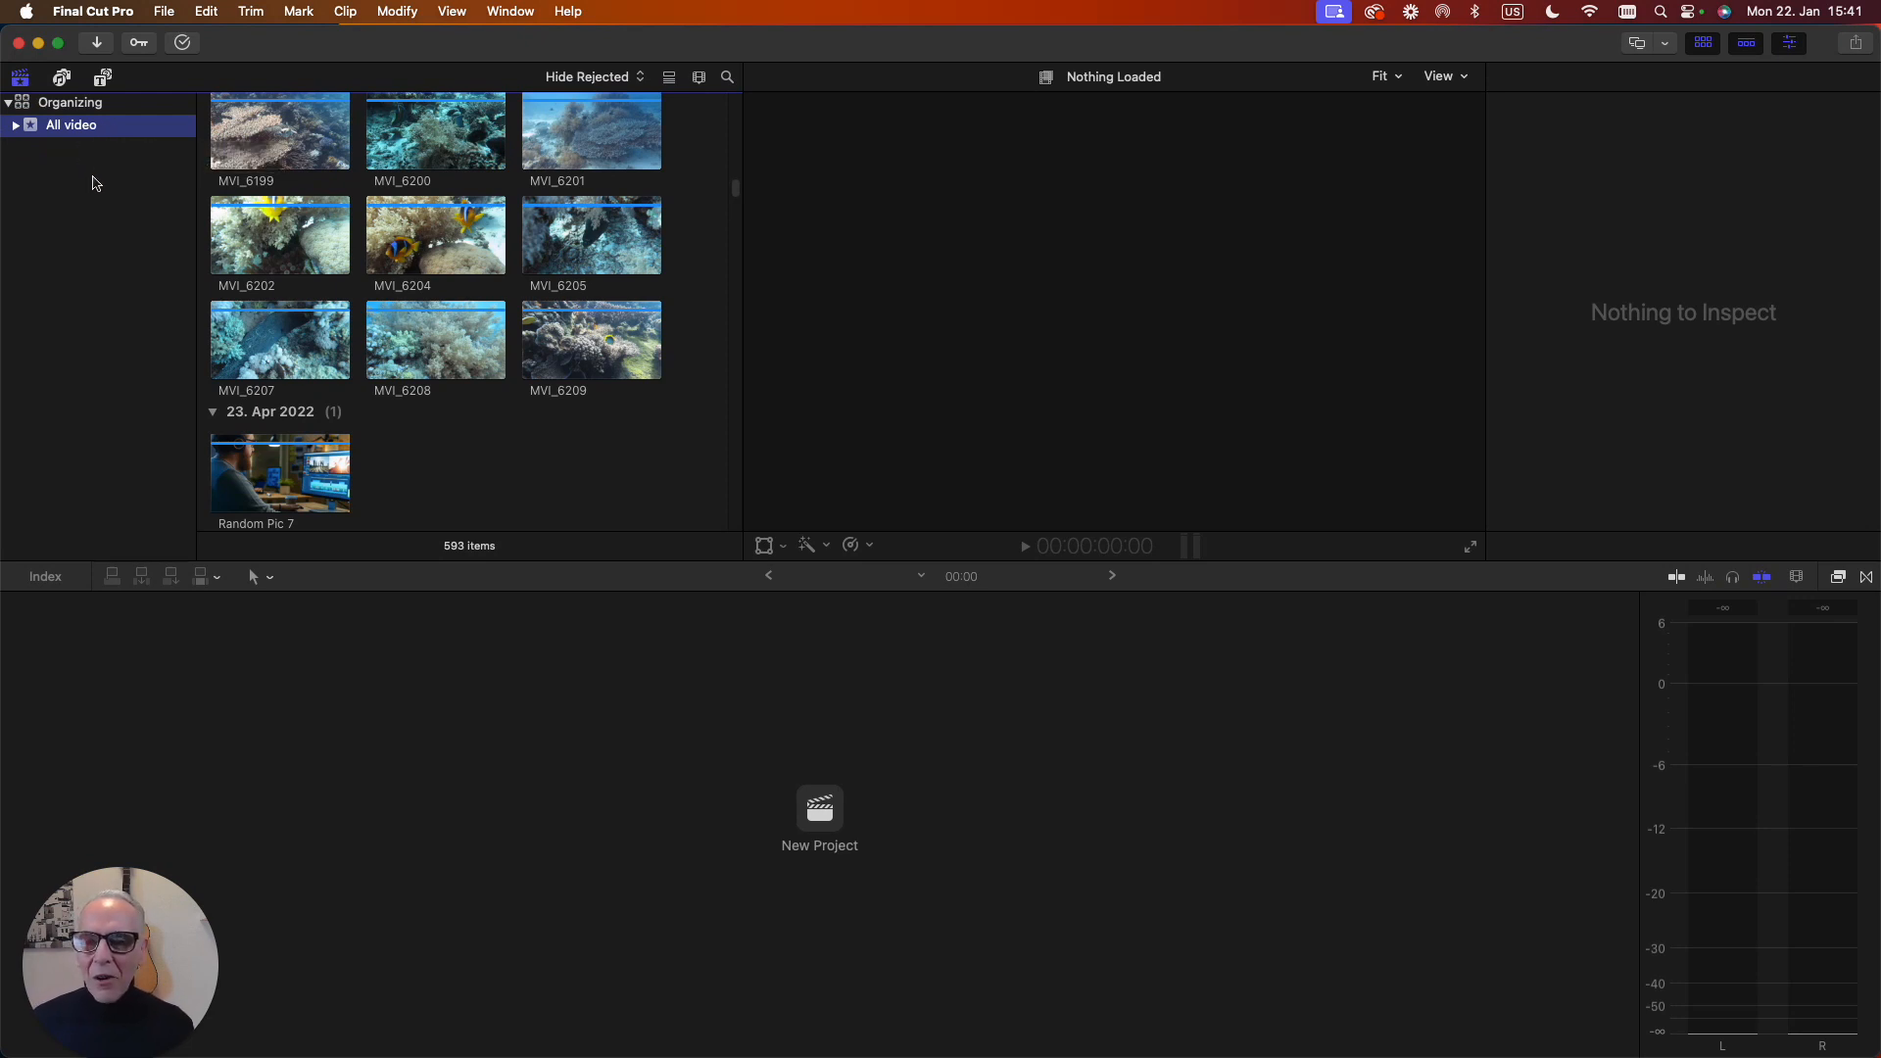
Create a new event named Diving selects in the Organizing library, without a new project.
{"action": "right_click", "coordinate": [55, 232]}
{"action": "left_click", "coordinate": [91, 236]}
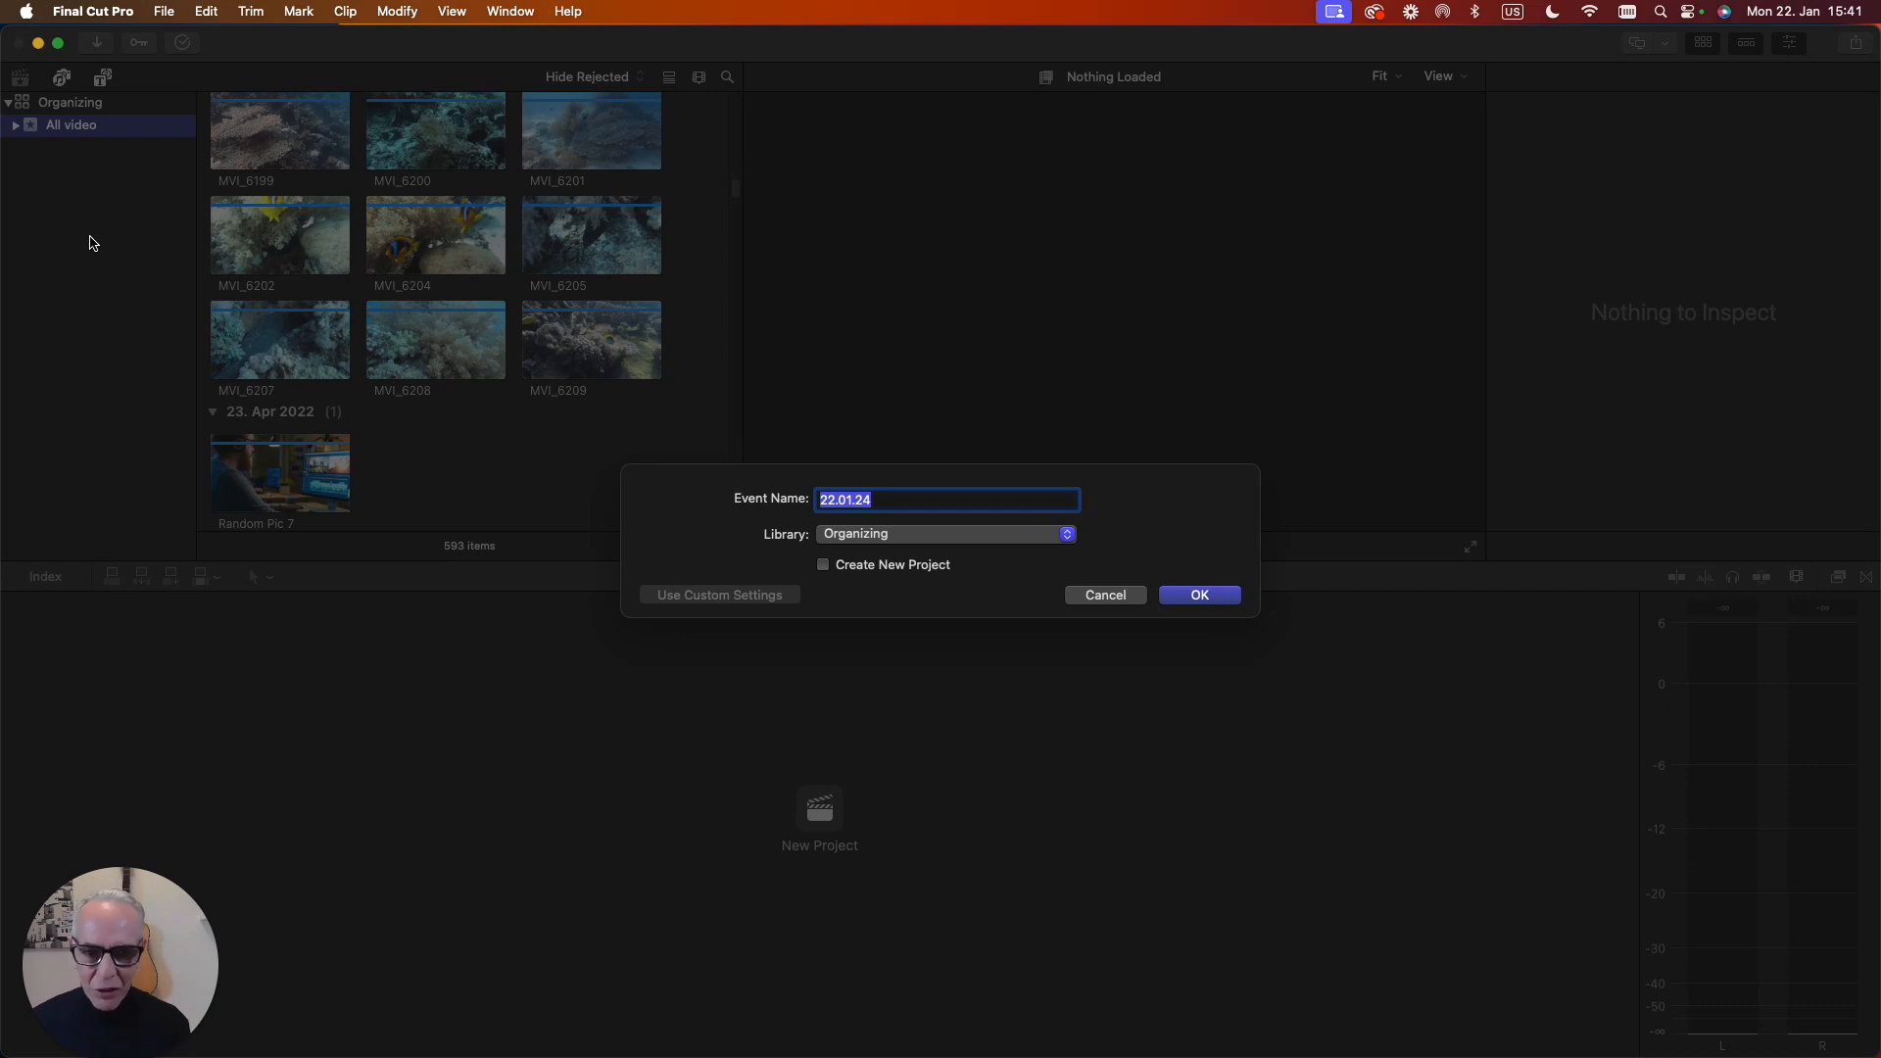
{"action": "type", "text": "Diving selects"}
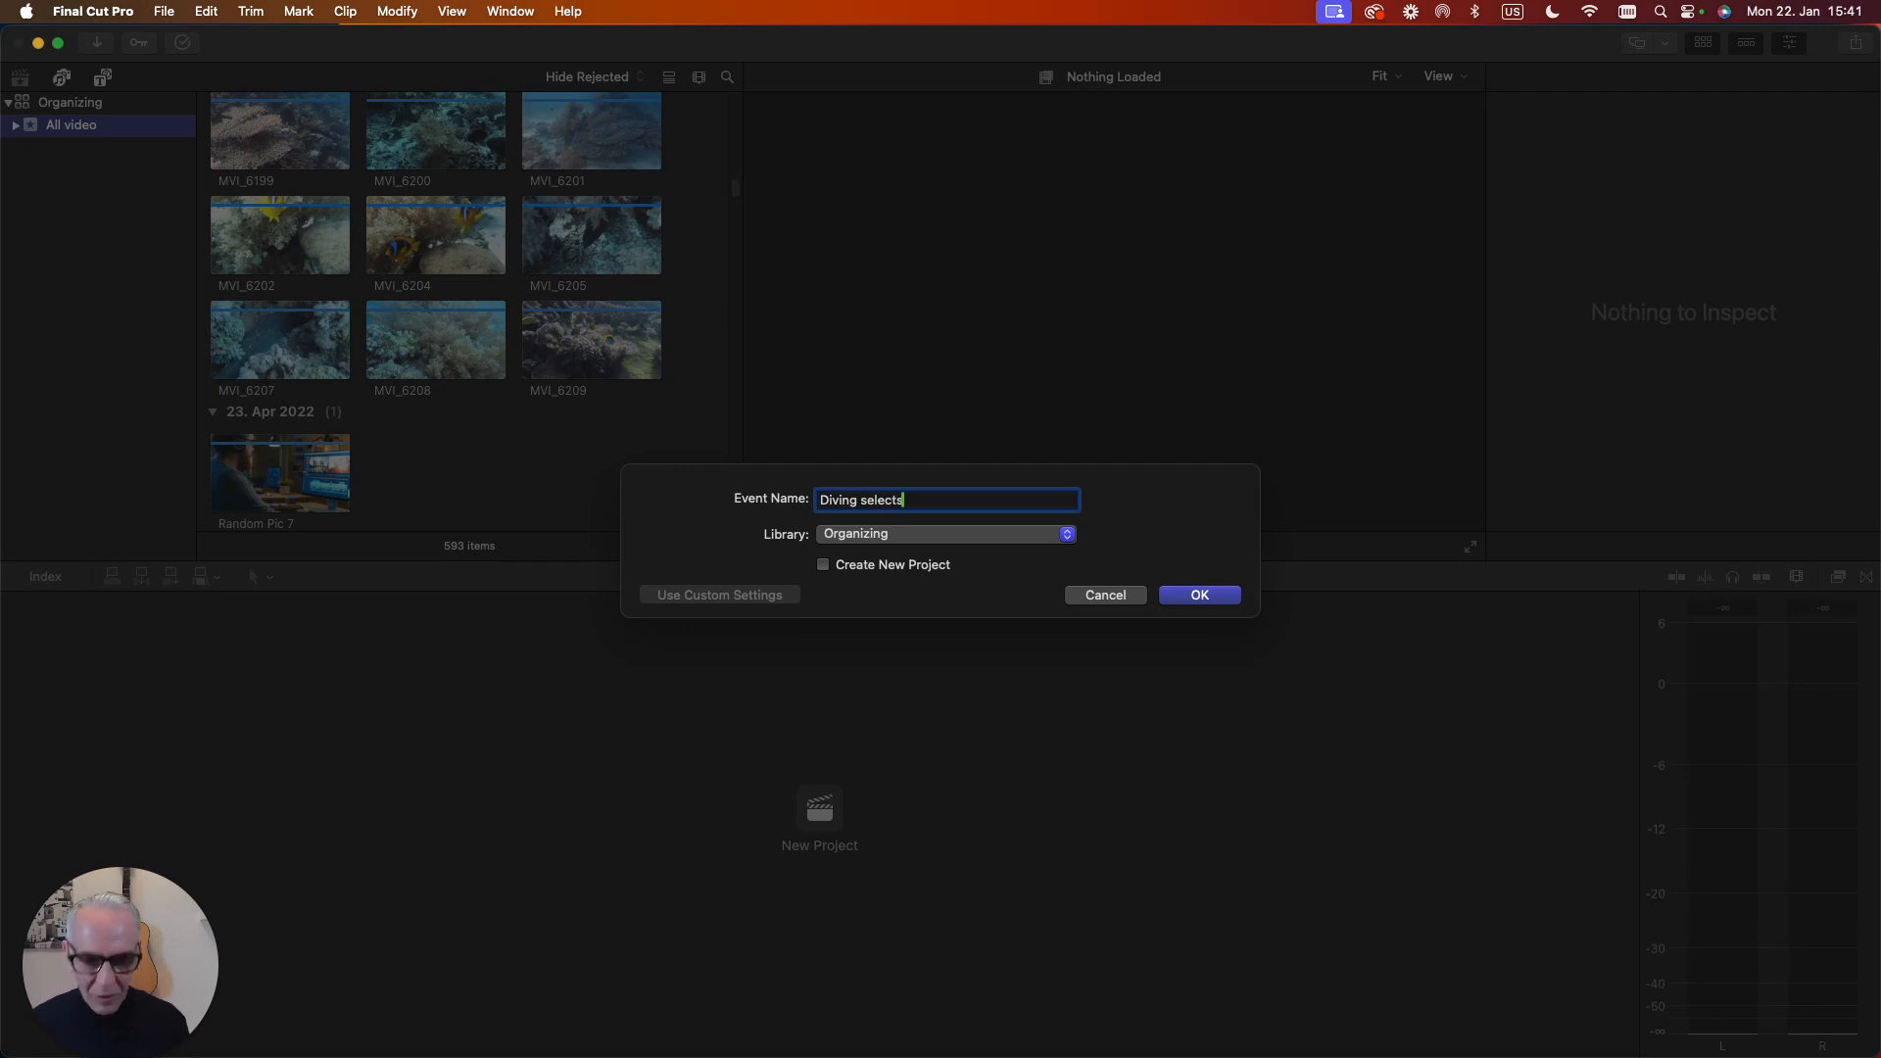
{"action": "left_click", "coordinate": [1207, 594]}
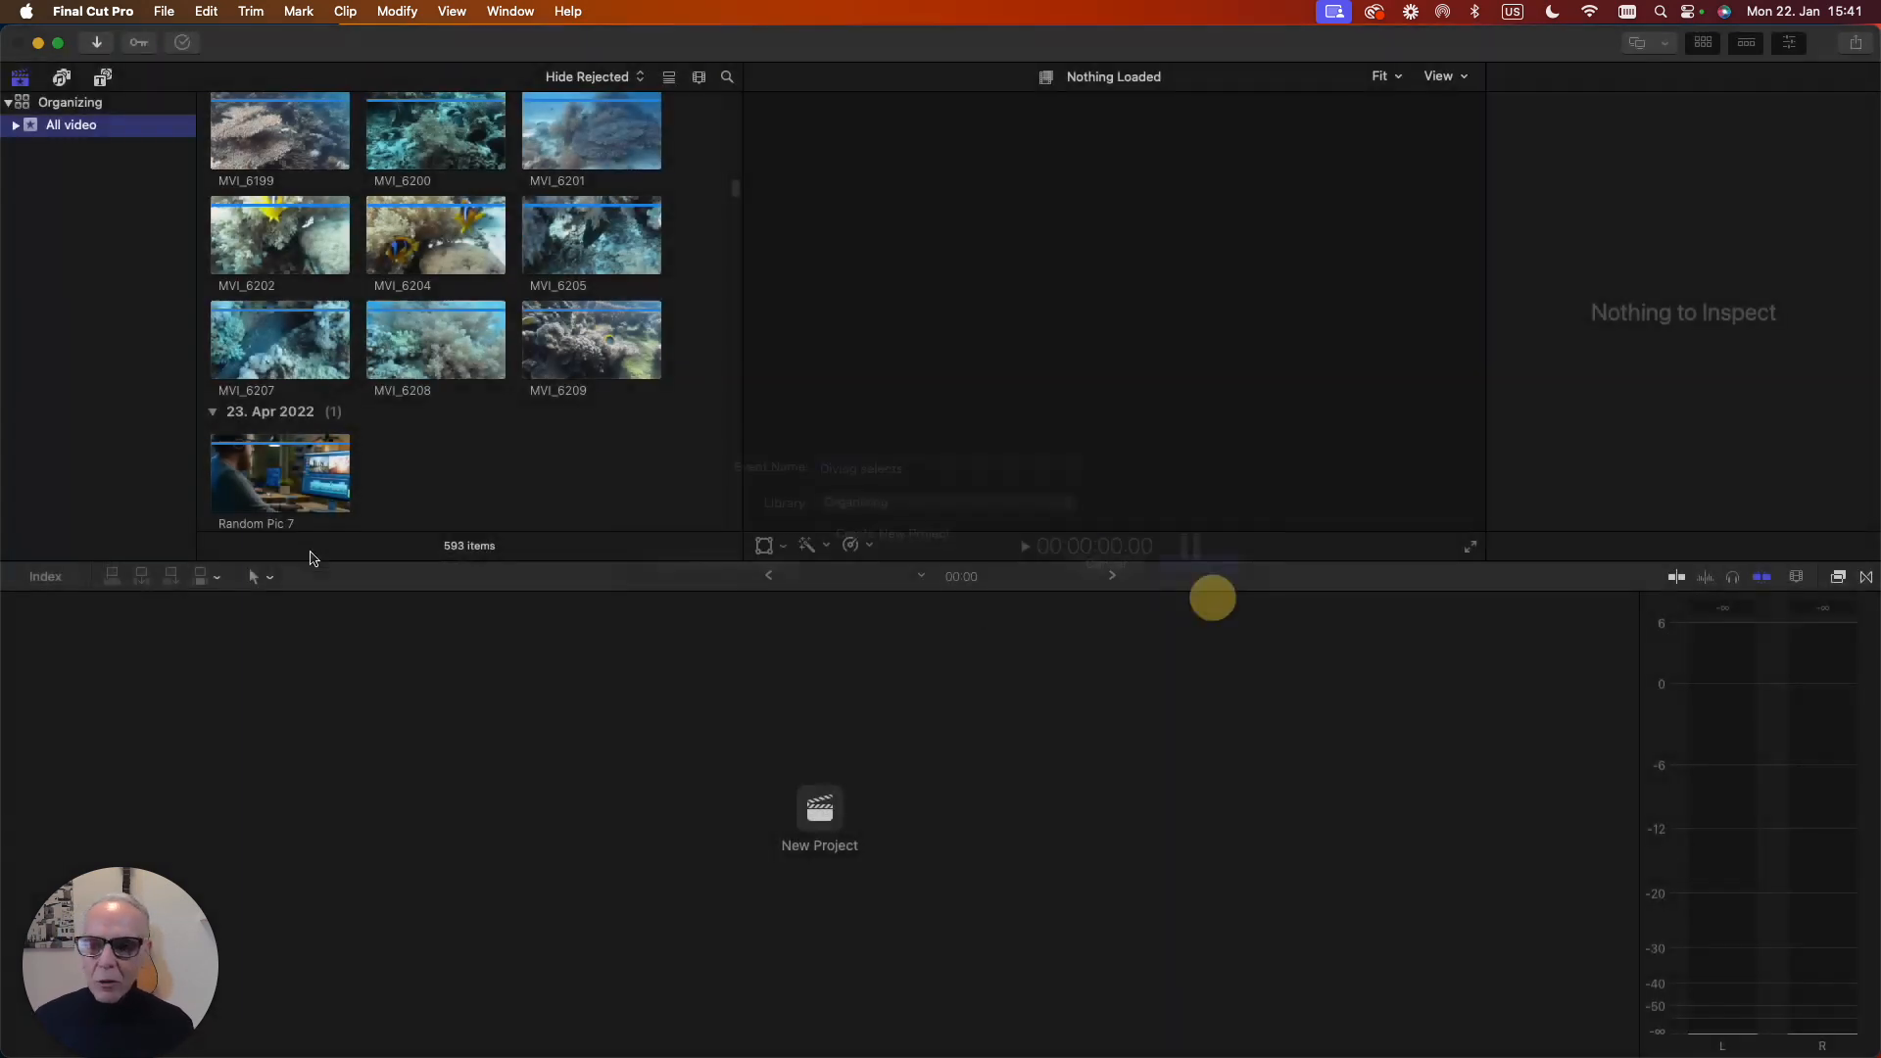
Move the clips MVI_6110, MVI_6113, MVI_6123, MVI_6127 and MVI_6129 from All video's Diving Footage collection into the Diving selects event.
{"action": "left_click", "coordinate": [16, 125]}
{"action": "left_click", "coordinate": [104, 172]}
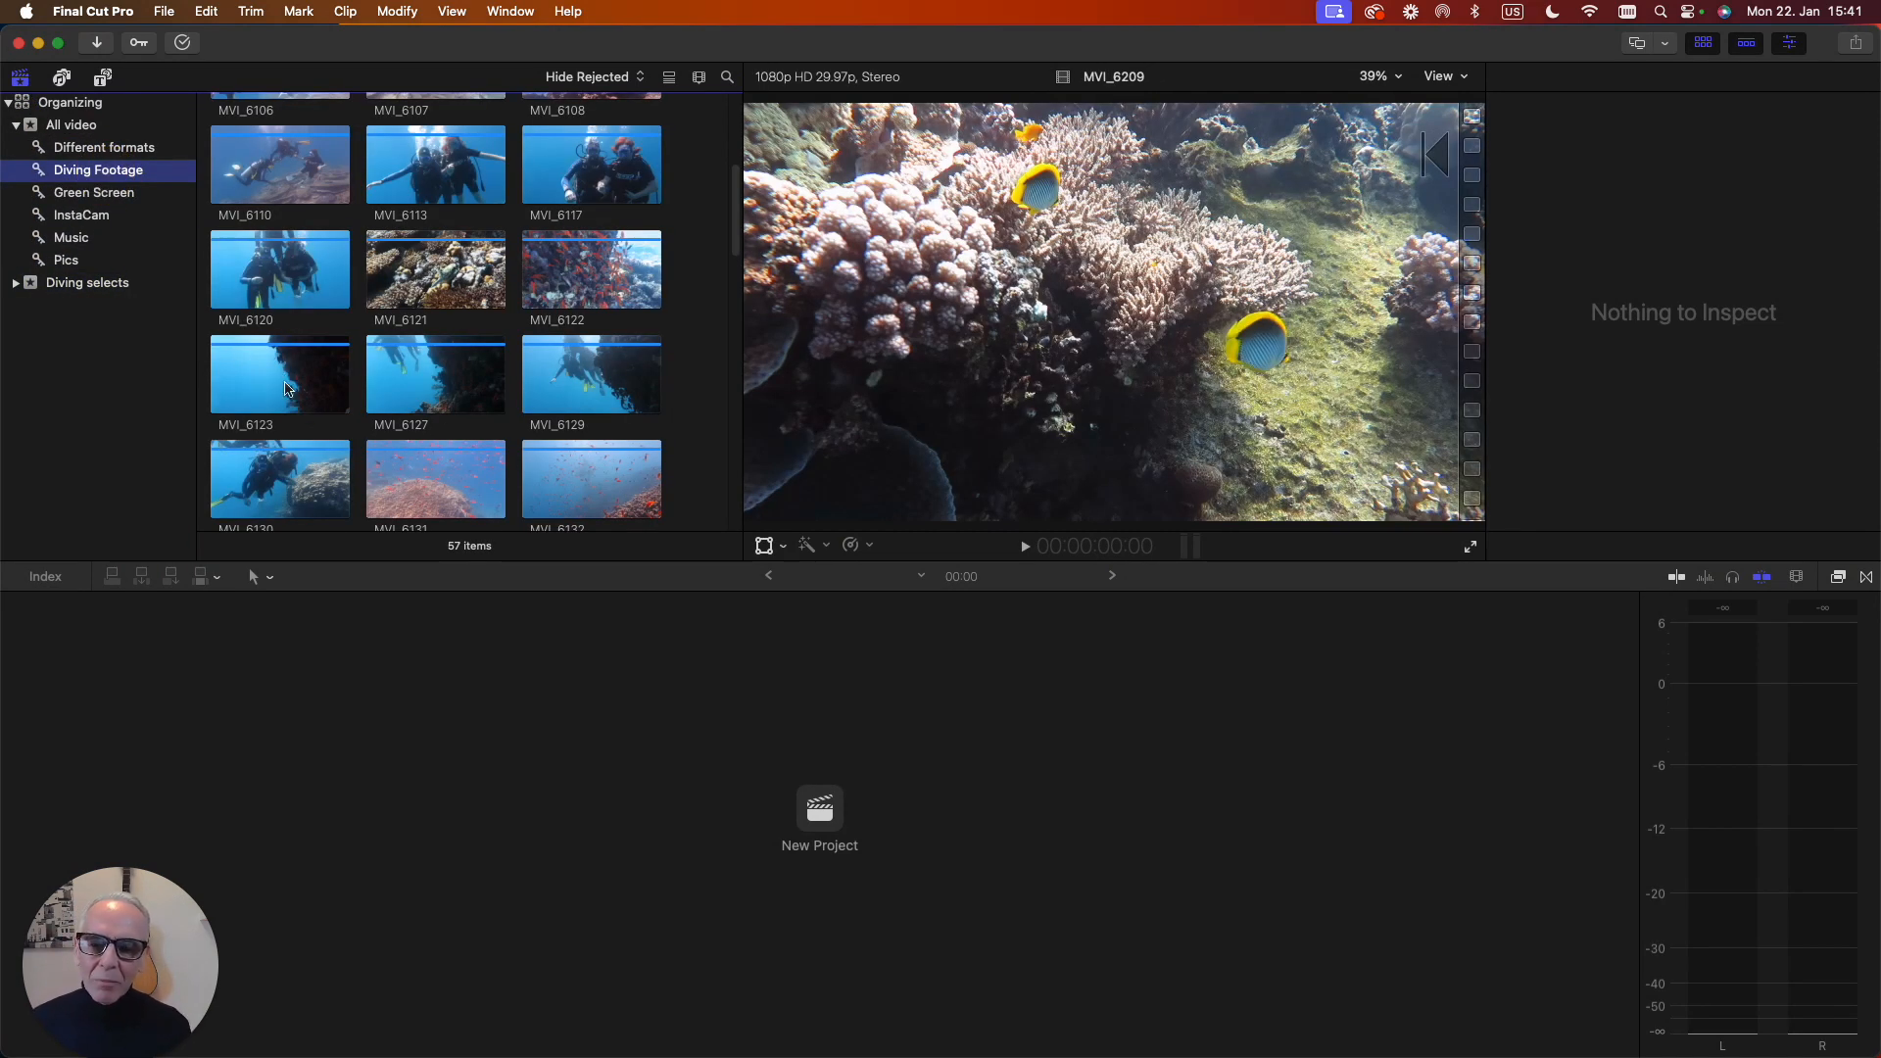
{"action": "left_click", "coordinate": [286, 389]}
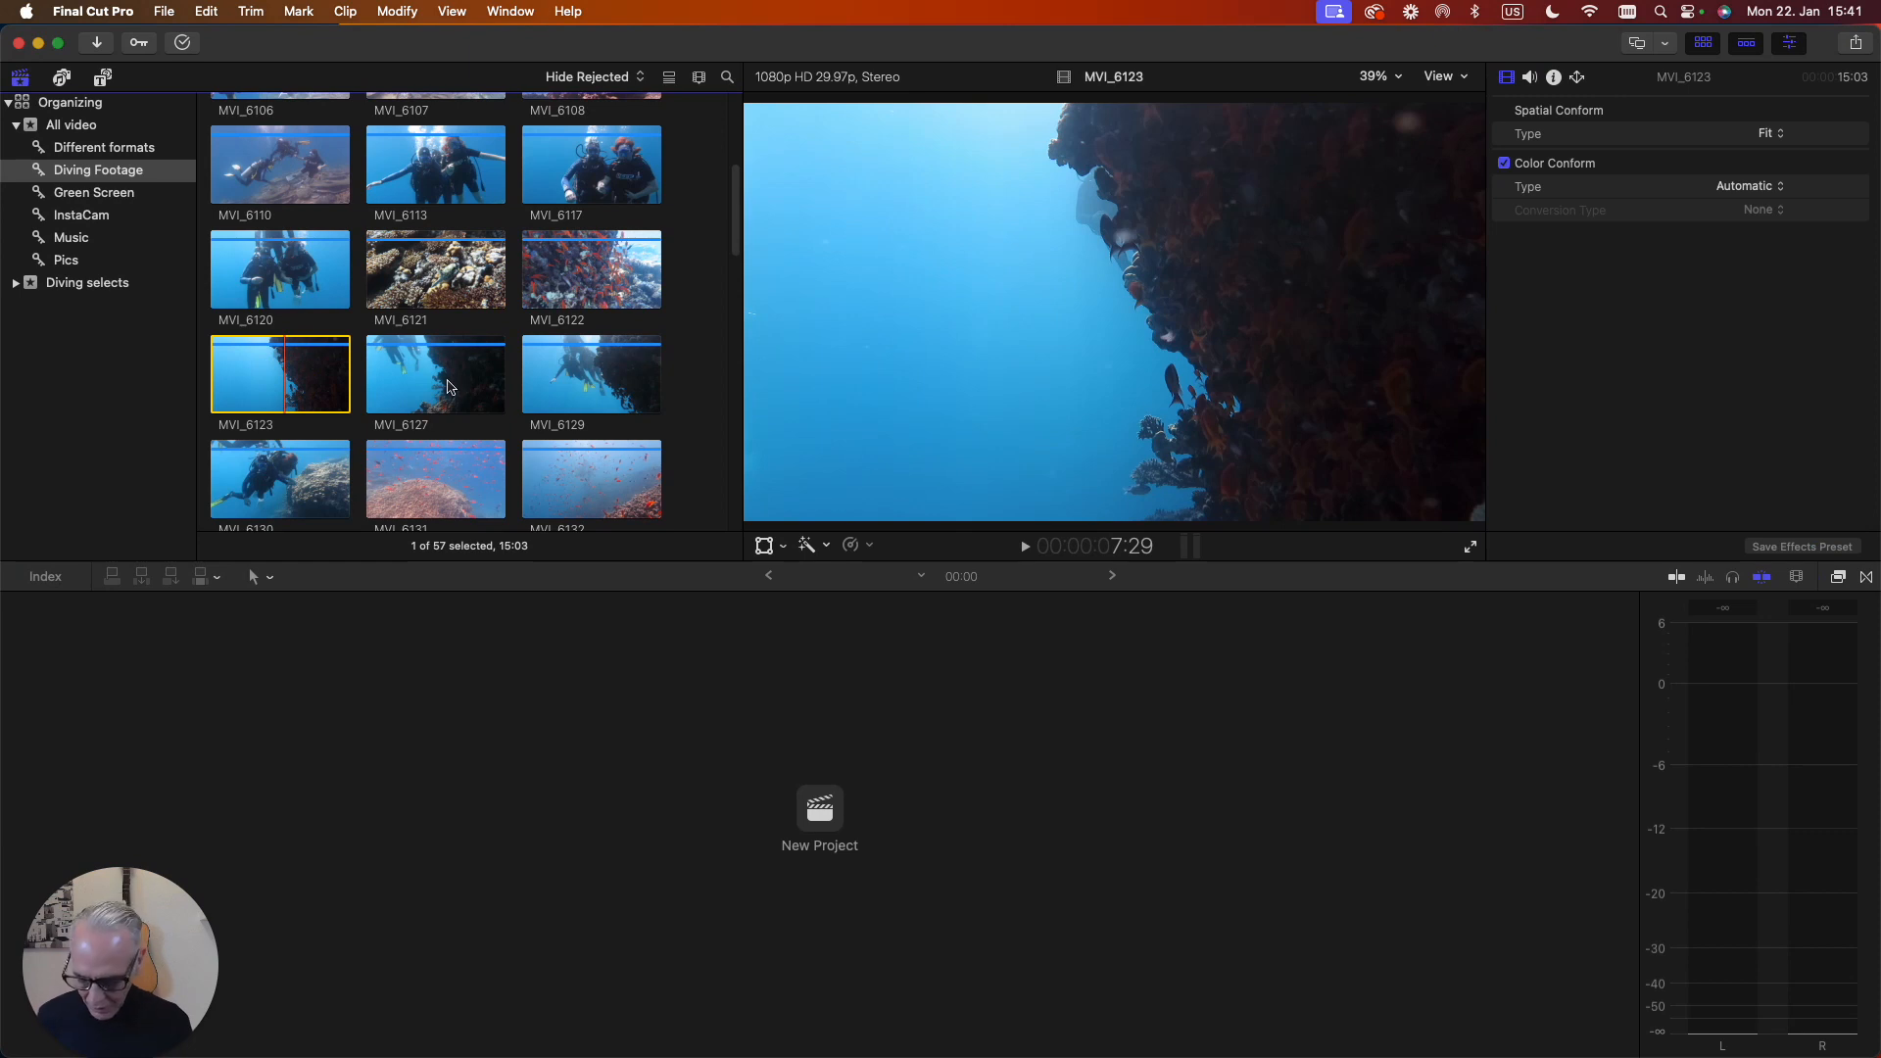
{"action": "left_click", "coordinate": [451, 384], "text": "super"}
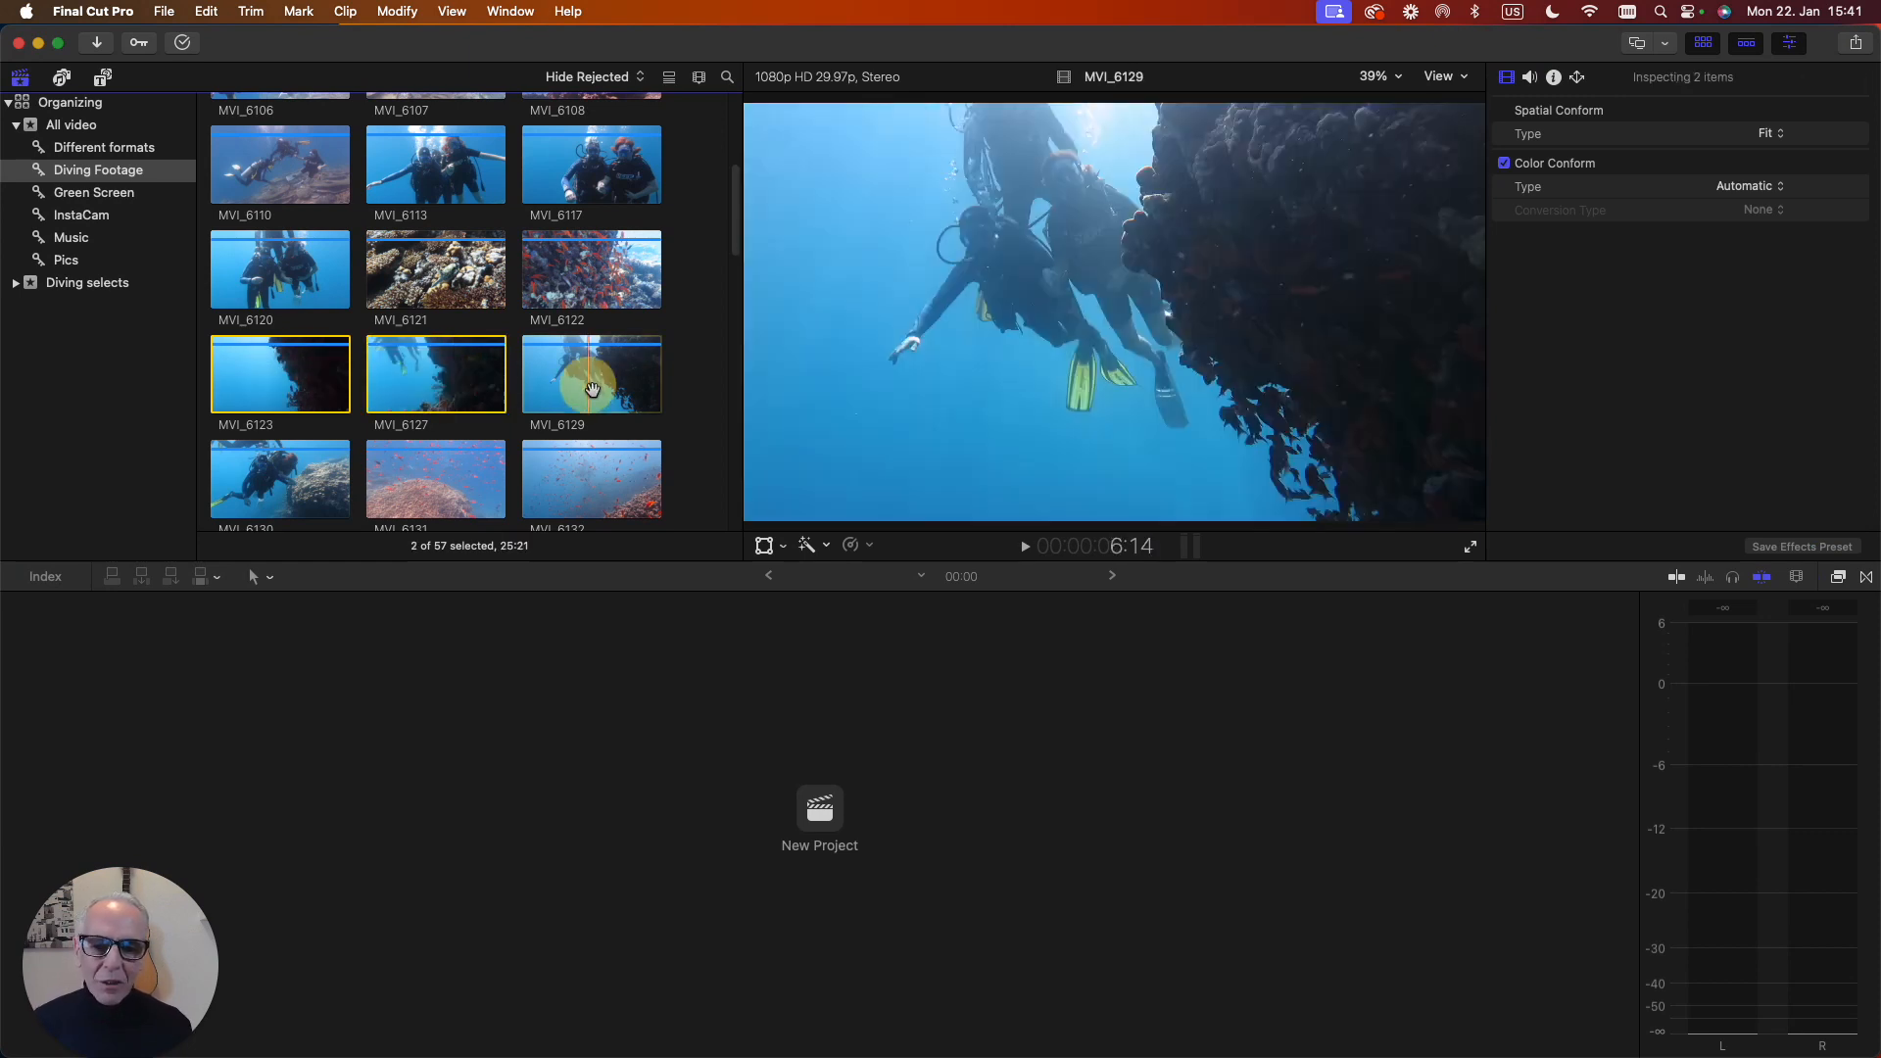
{"action": "left_click", "coordinate": [588, 378], "text": "super"}
{"action": "left_click", "coordinate": [446, 177], "text": "super"}
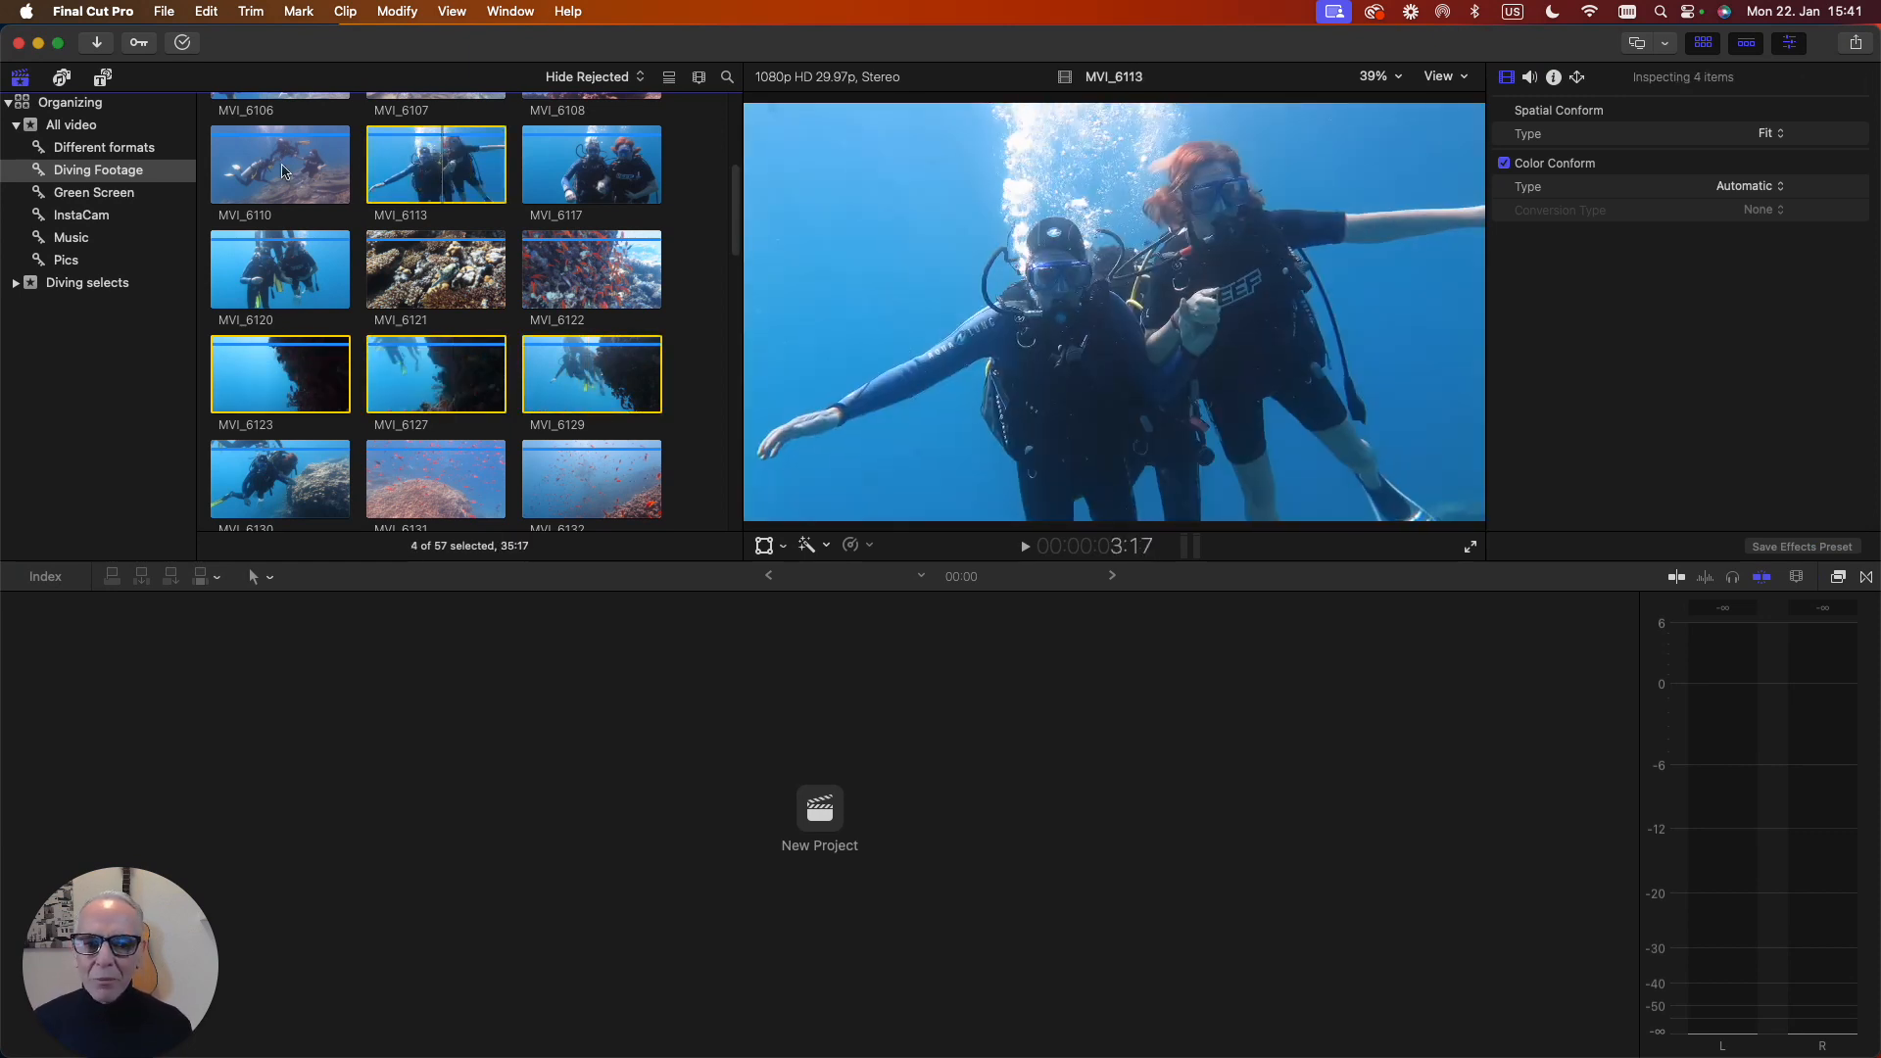
{"action": "left_click", "coordinate": [284, 171], "text": "super"}
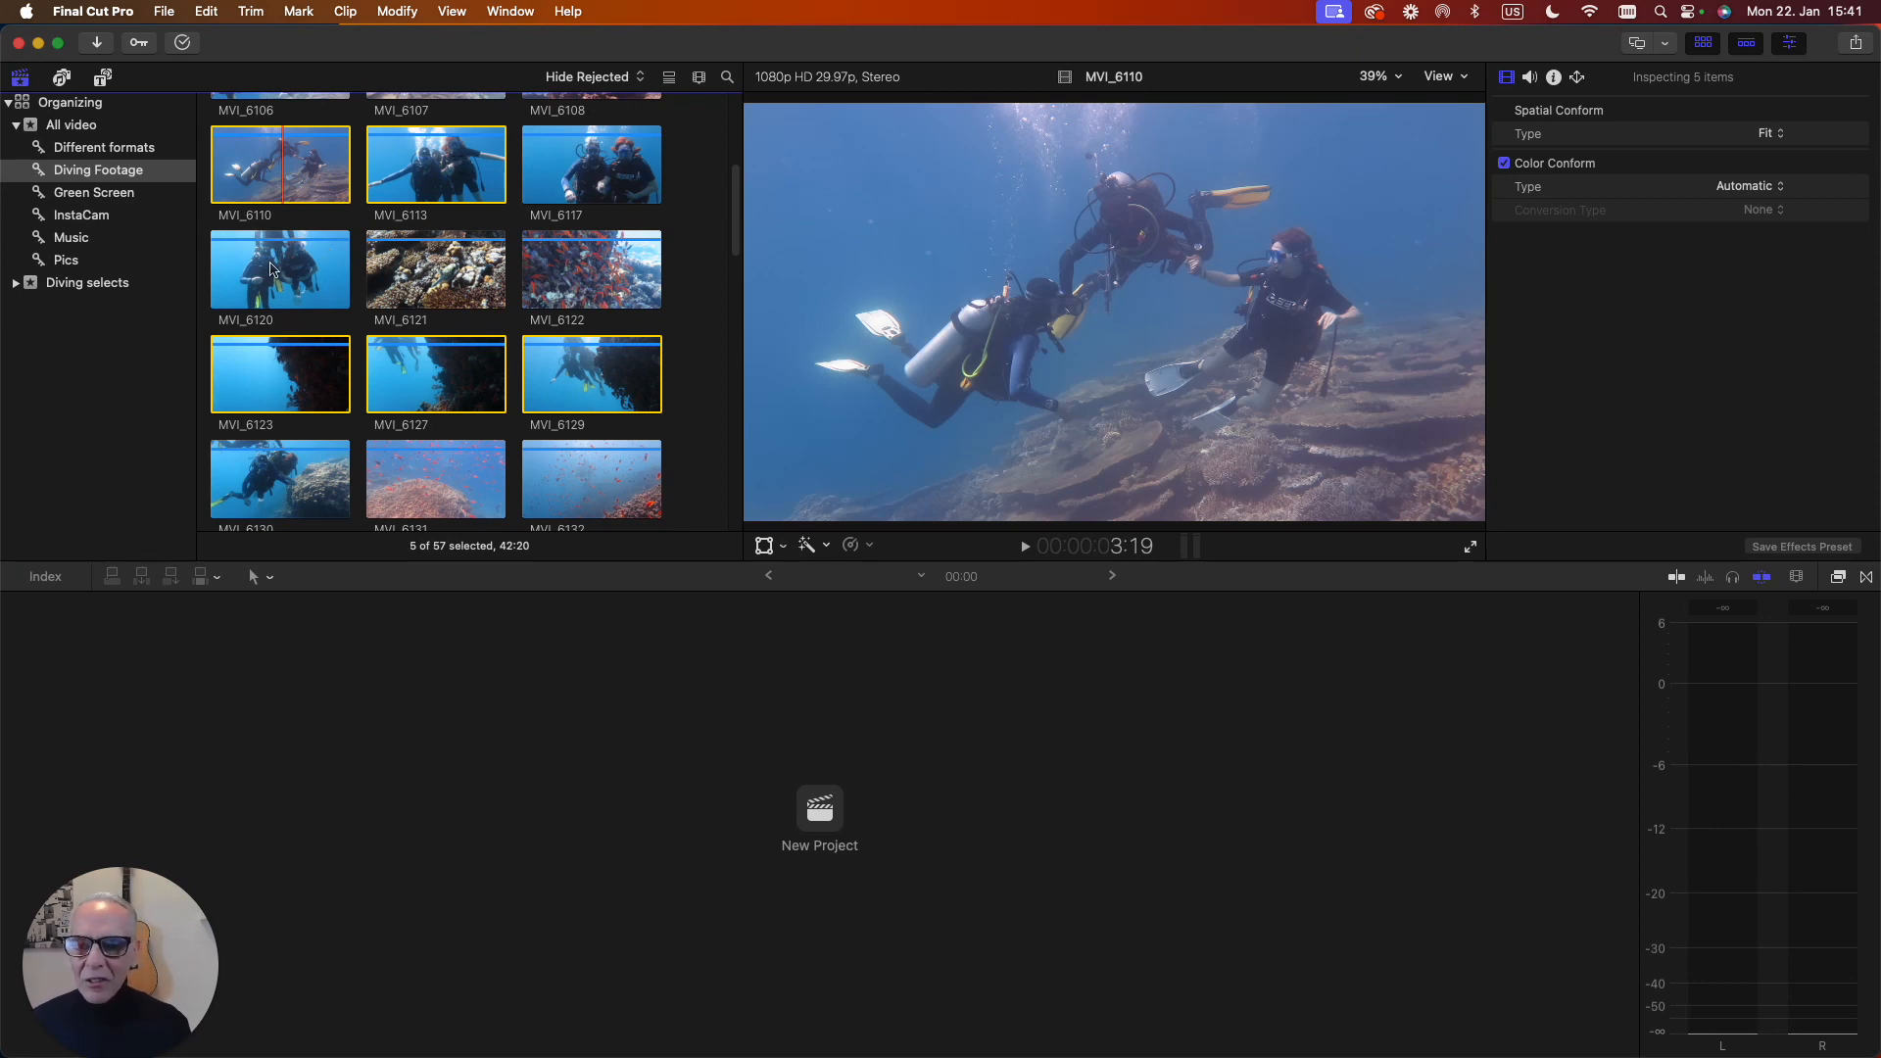
{"action": "left_click_drag", "start_coordinate": [298, 172], "coordinate": [121, 280]}
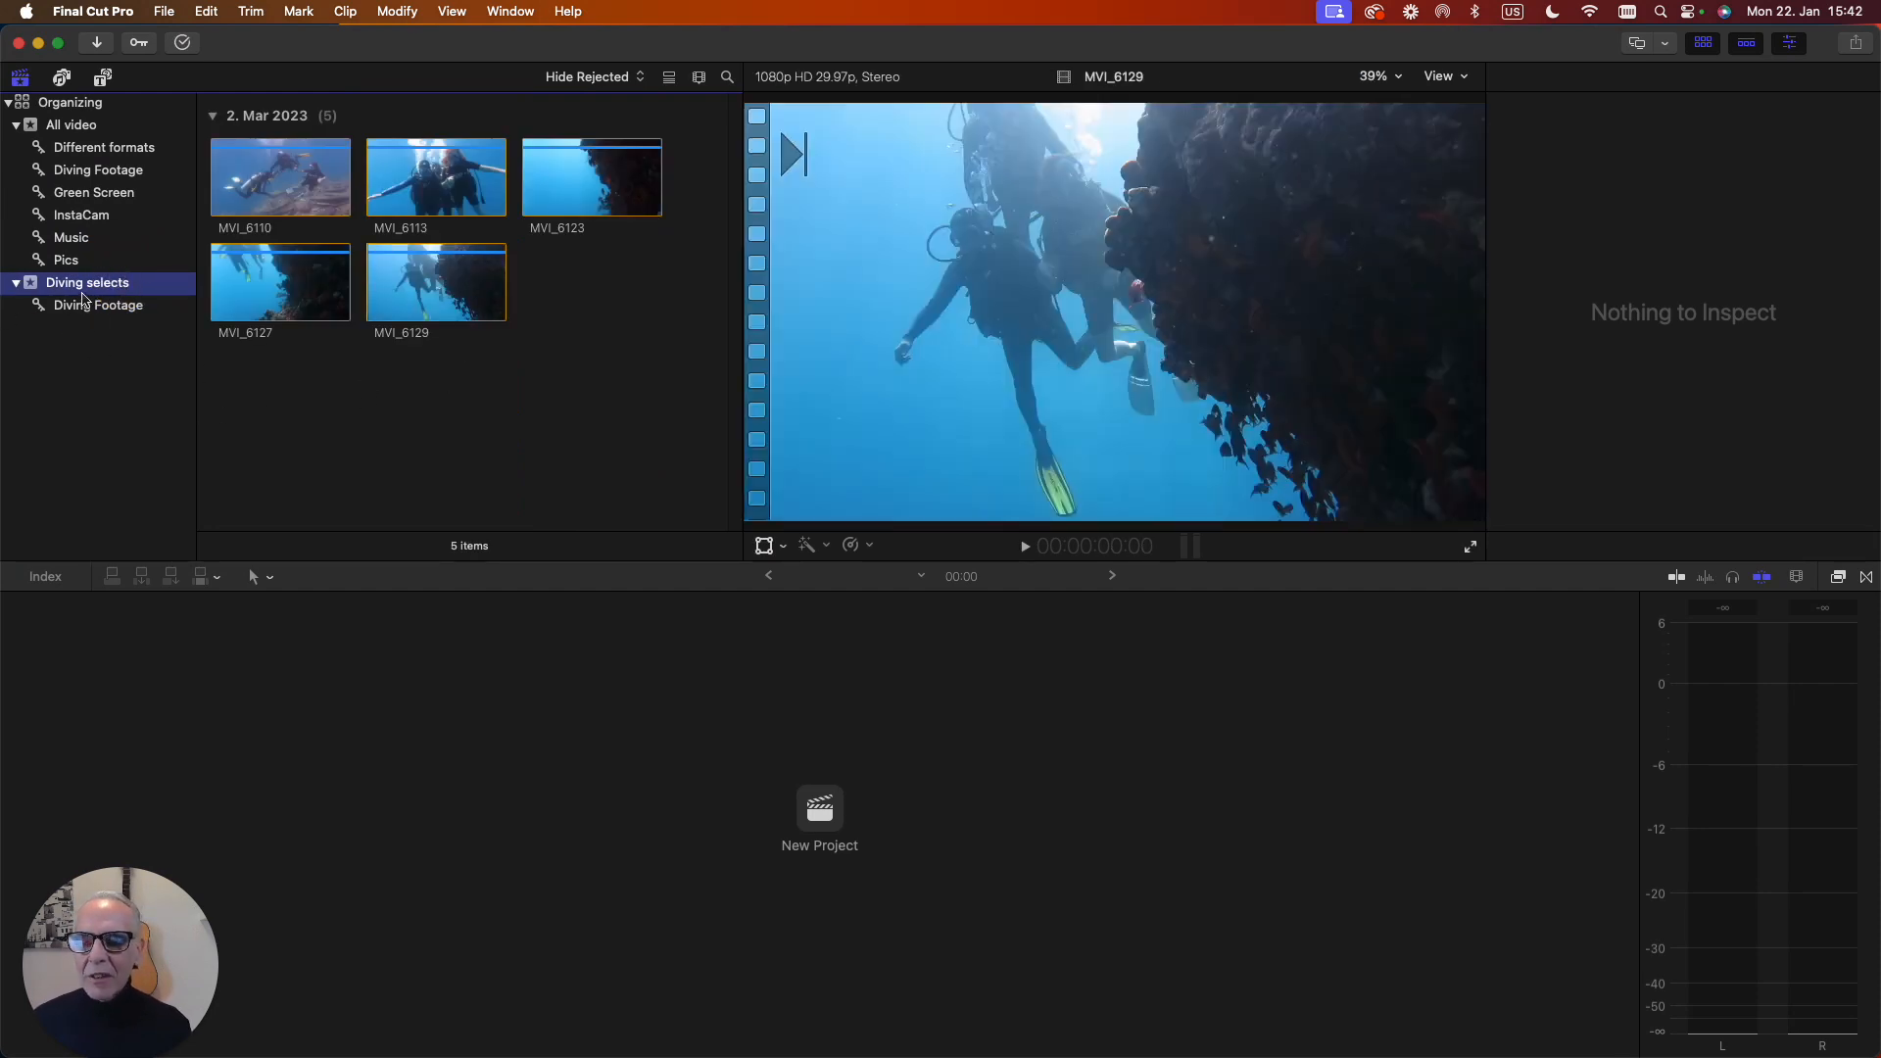
Compare the Diving Footage collections of the All video and Diving selects events, and collapse the Diving selects event.
{"action": "left_click", "coordinate": [97, 170]}
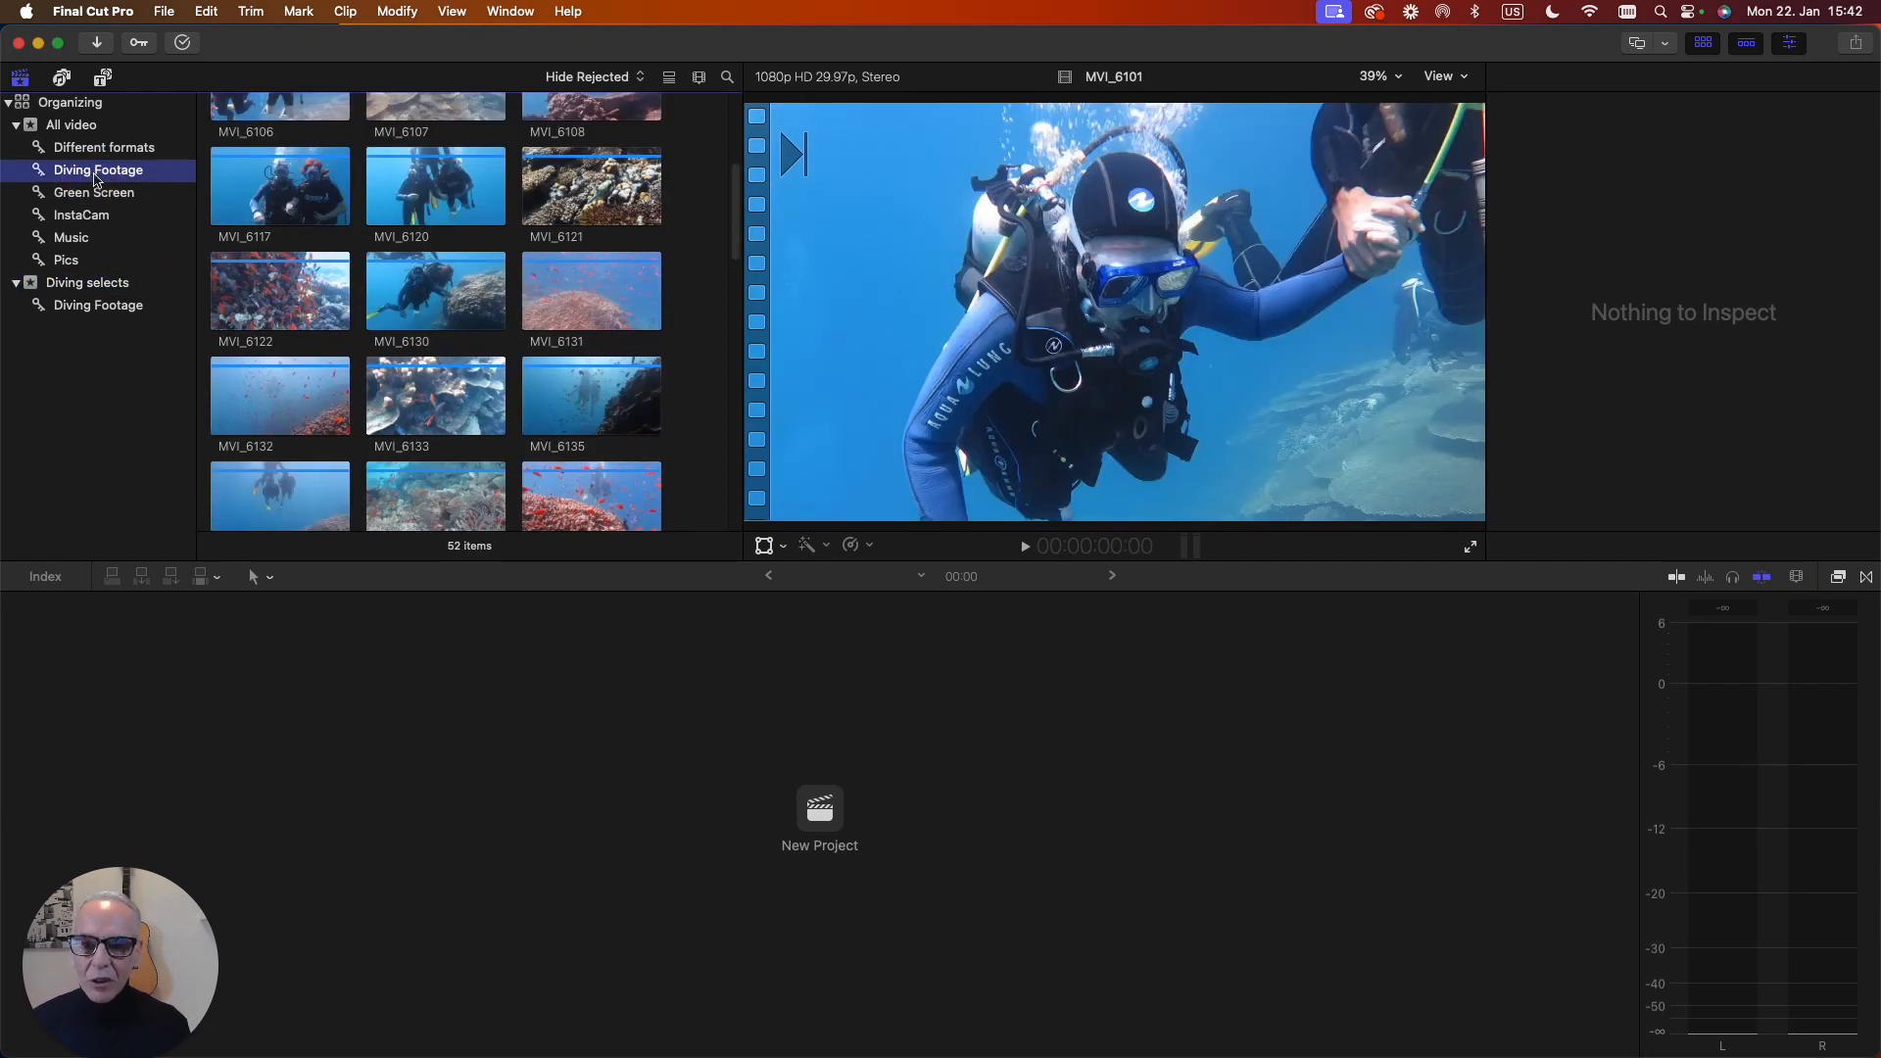
{"action": "left_click", "coordinate": [107, 305]}
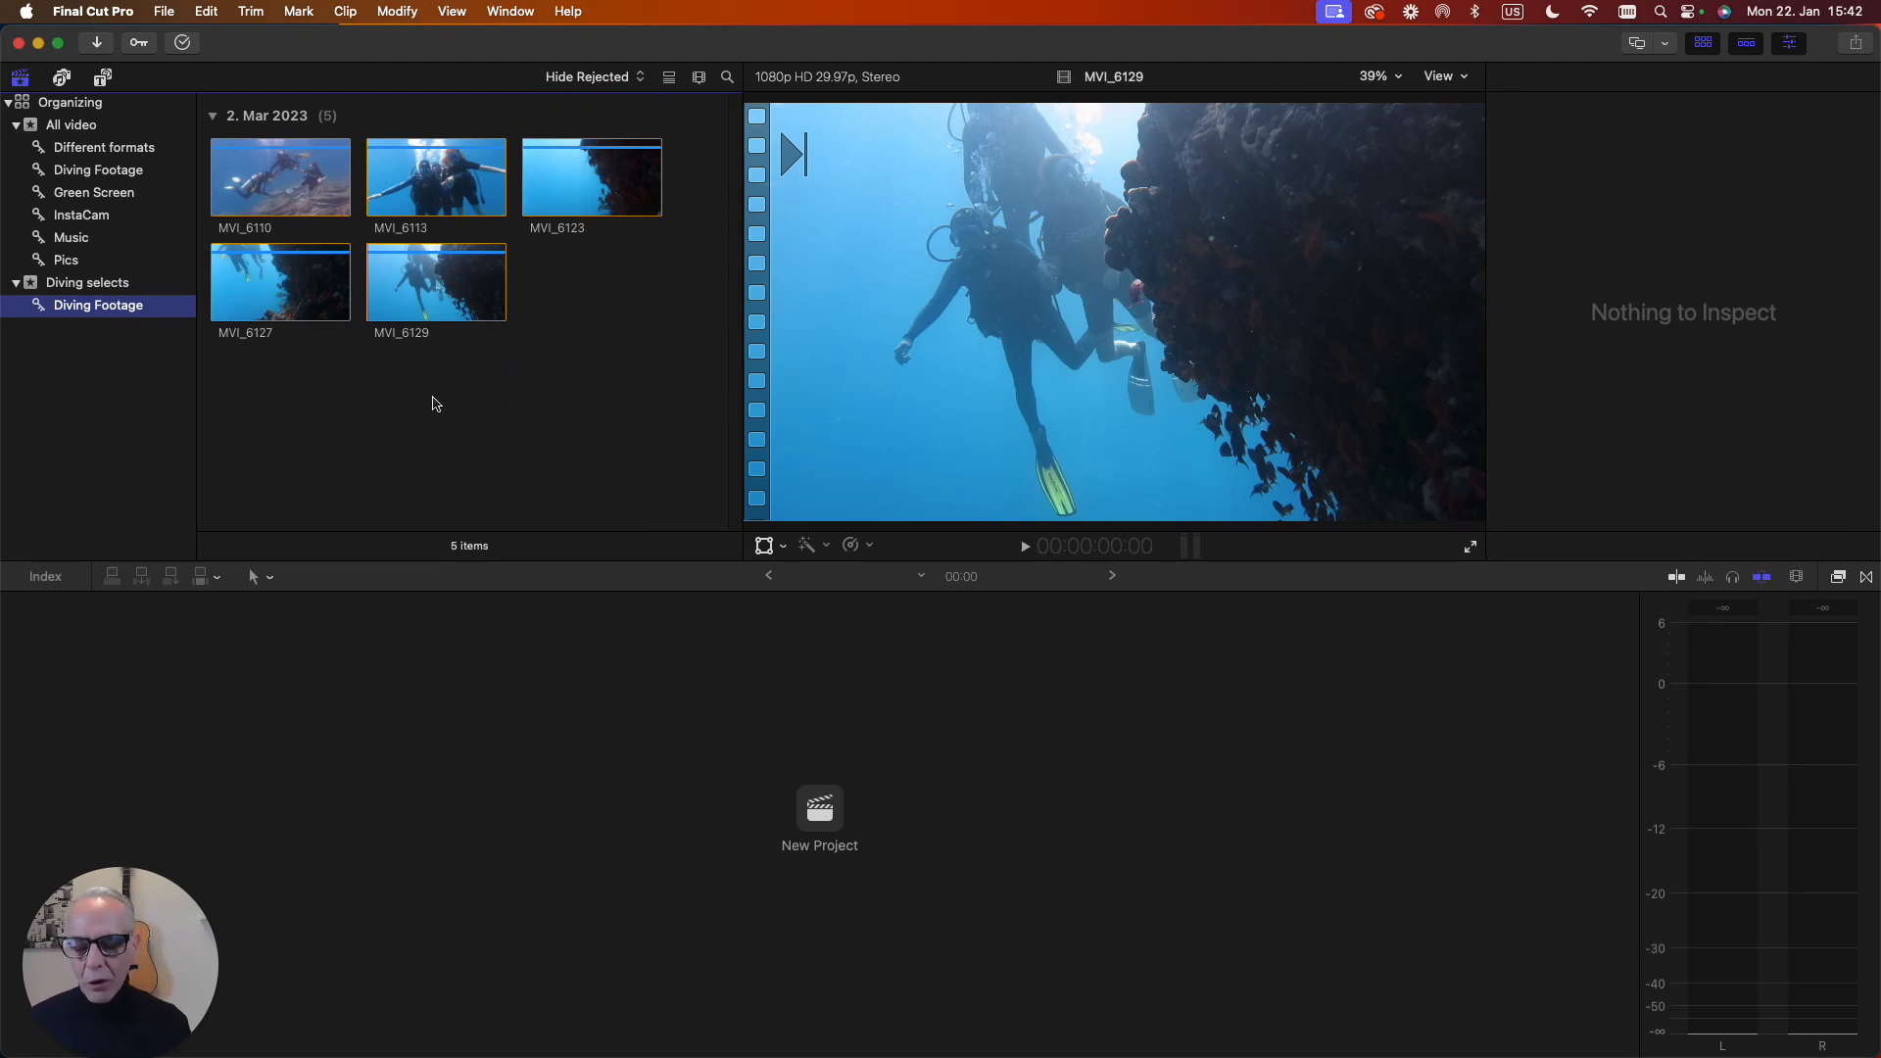
{"action": "left_click", "coordinate": [15, 283]}
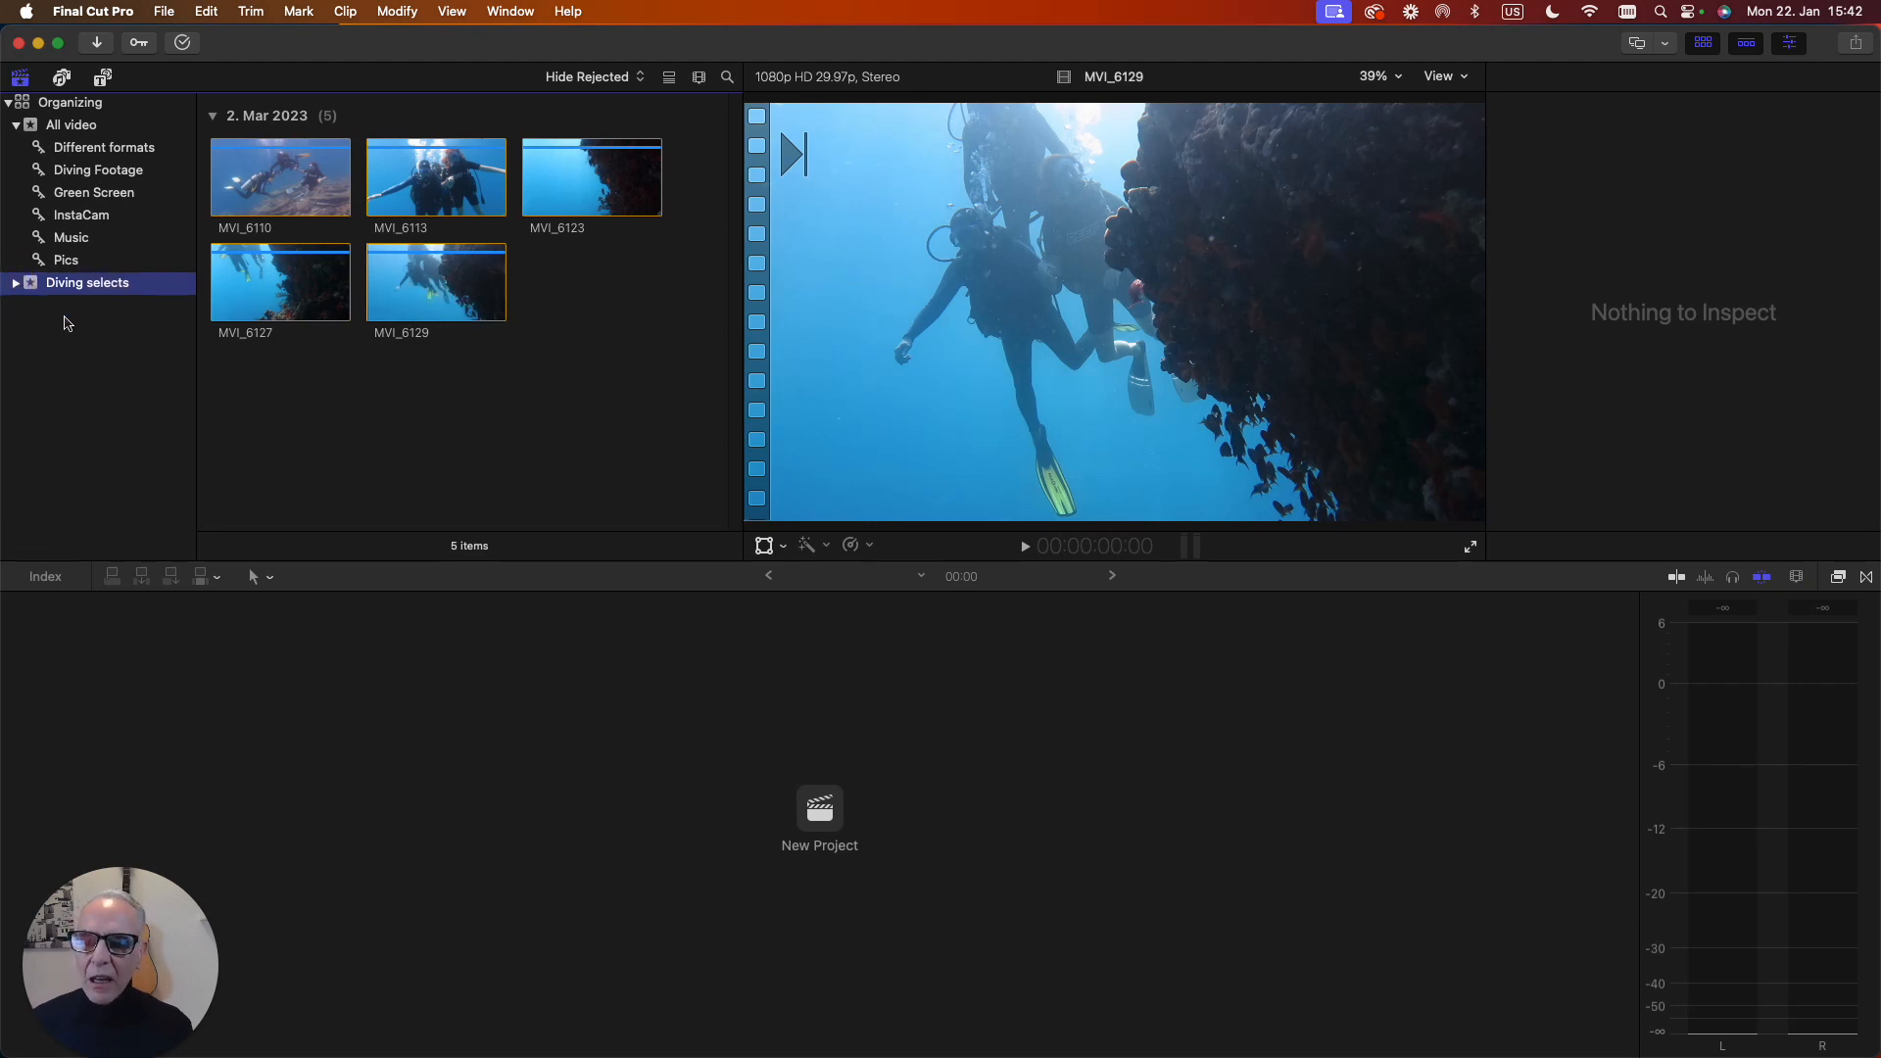